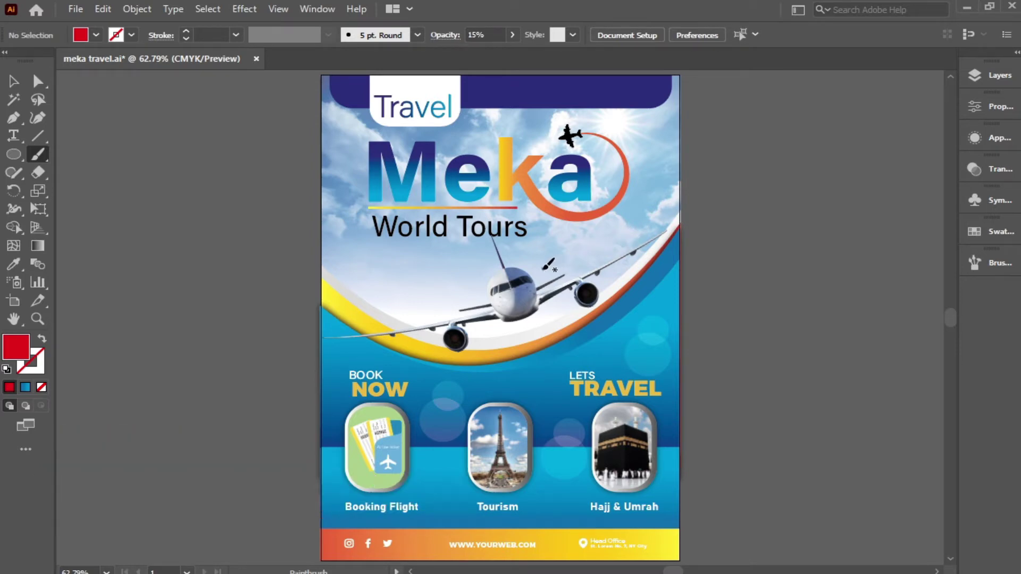
Circle the Meka logo, underline two labels and bracket the Booking Flight frame in red
{"action": "key", "text": "0"}
{"action": "left_click_drag", "start_coordinate": [624, 146], "coordinate": [617, 159]}
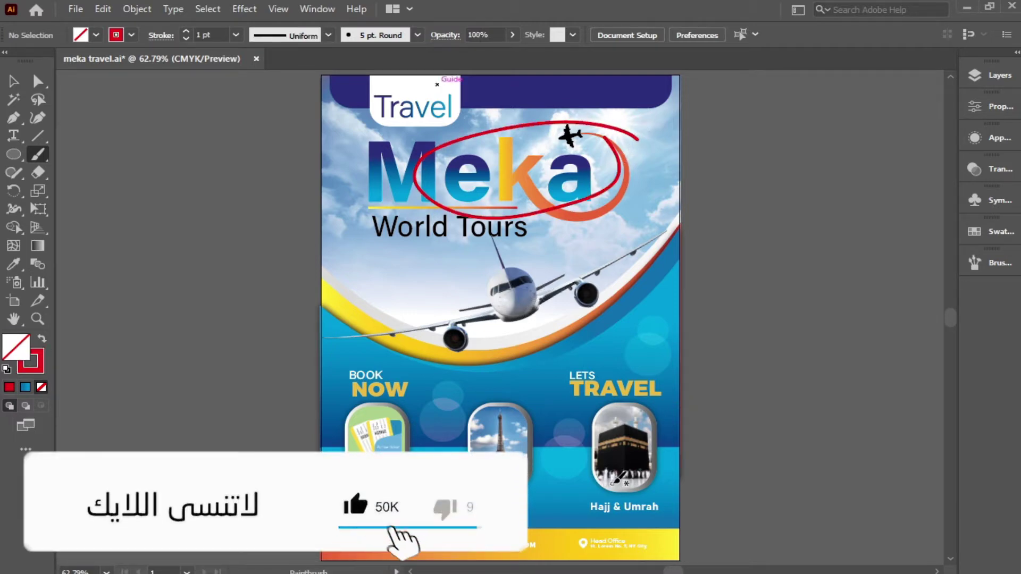
{"action": "left_click_drag", "start_coordinate": [592, 523], "coordinate": [676, 517]}
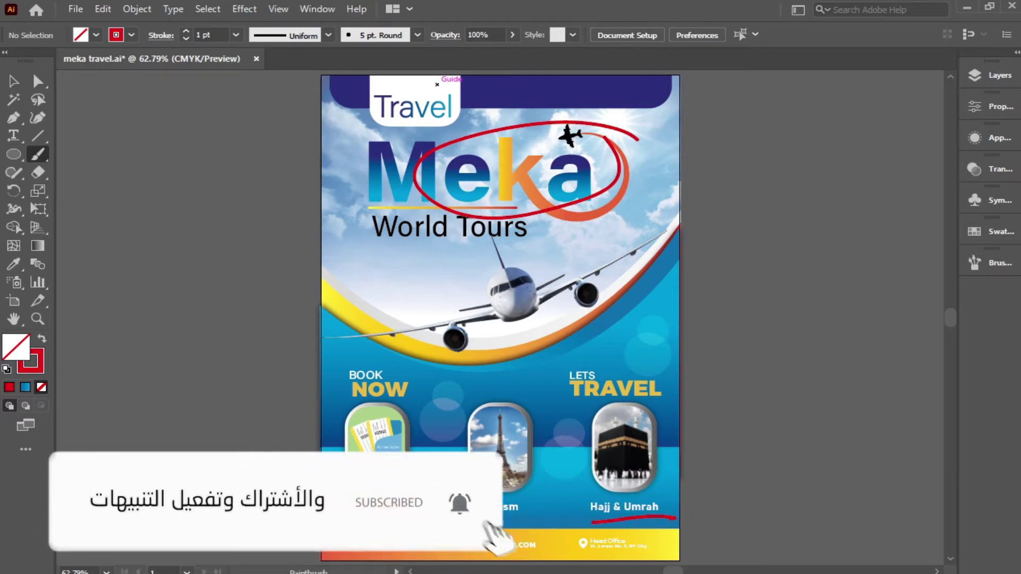
{"action": "left_click_drag", "start_coordinate": [476, 521], "coordinate": [530, 514]}
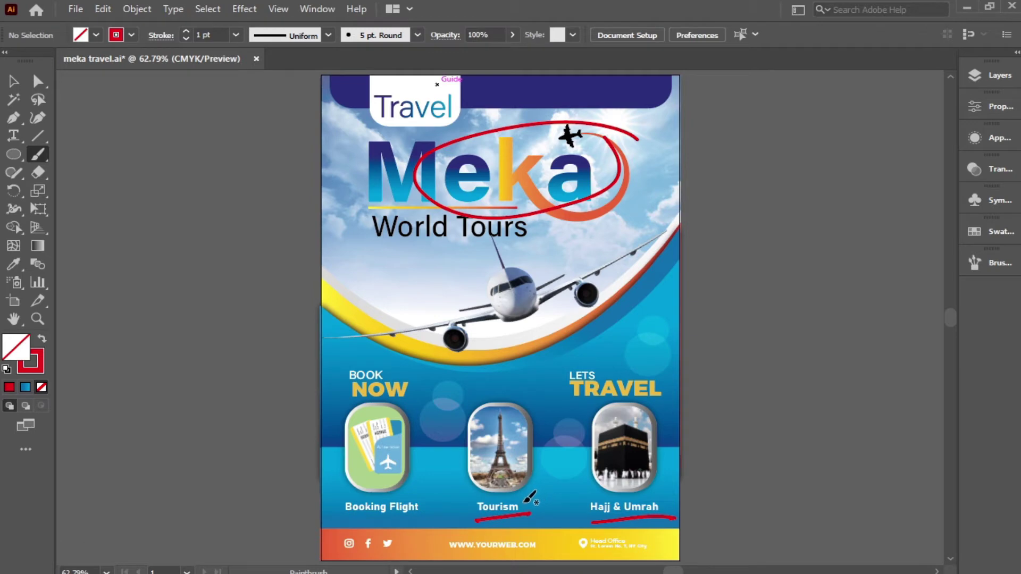
{"action": "mouse_move", "coordinate": [424, 416]}
{"action": "left_mouse_down"}
{"action": "mouse_move", "coordinate": [438, 523]}
{"action": "mouse_move", "coordinate": [331, 540]}
{"action": "left_mouse_up"}
{"action": "left_click_drag", "start_coordinate": [322, 416], "coordinate": [340, 538]}
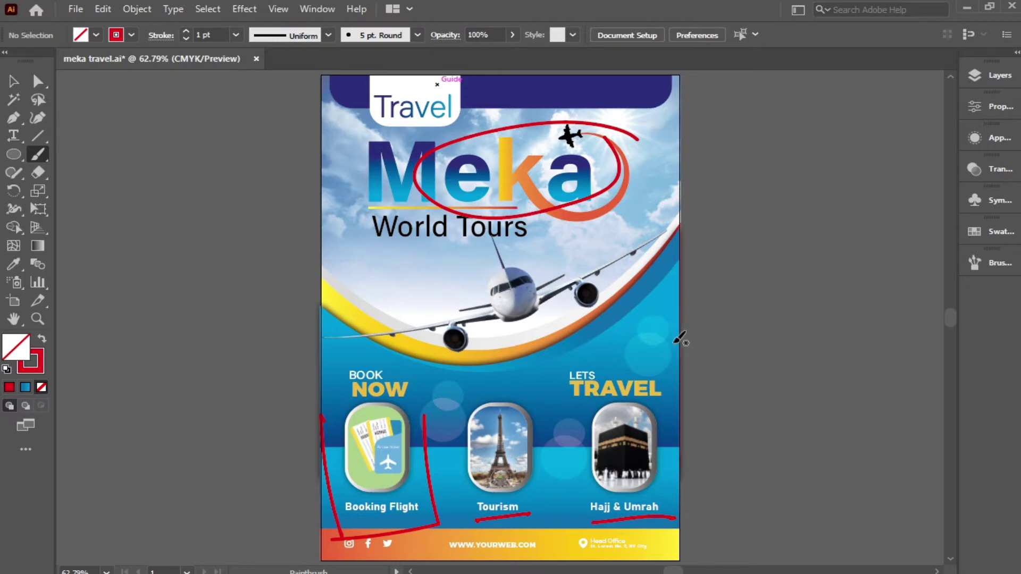
Mark the artboard's right edge, then tick and trace around the Hajj and Tourism images
{"action": "mouse_move", "coordinate": [721, 334]}
{"action": "left_mouse_down"}
{"action": "mouse_move", "coordinate": [666, 341]}
{"action": "mouse_move", "coordinate": [658, 355]}
{"action": "left_mouse_up"}
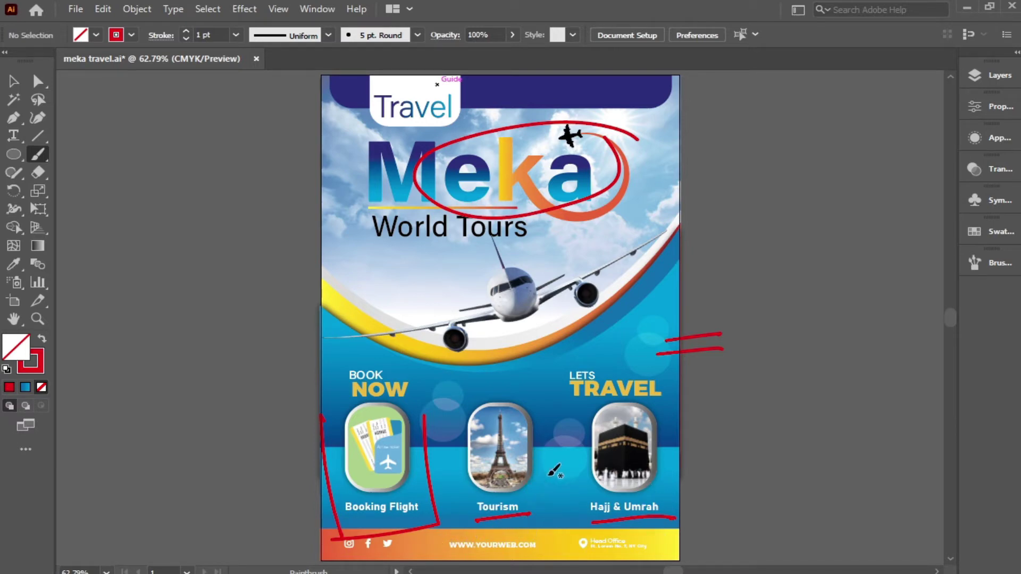
{"action": "left_click_drag", "start_coordinate": [574, 479], "coordinate": [605, 481]}
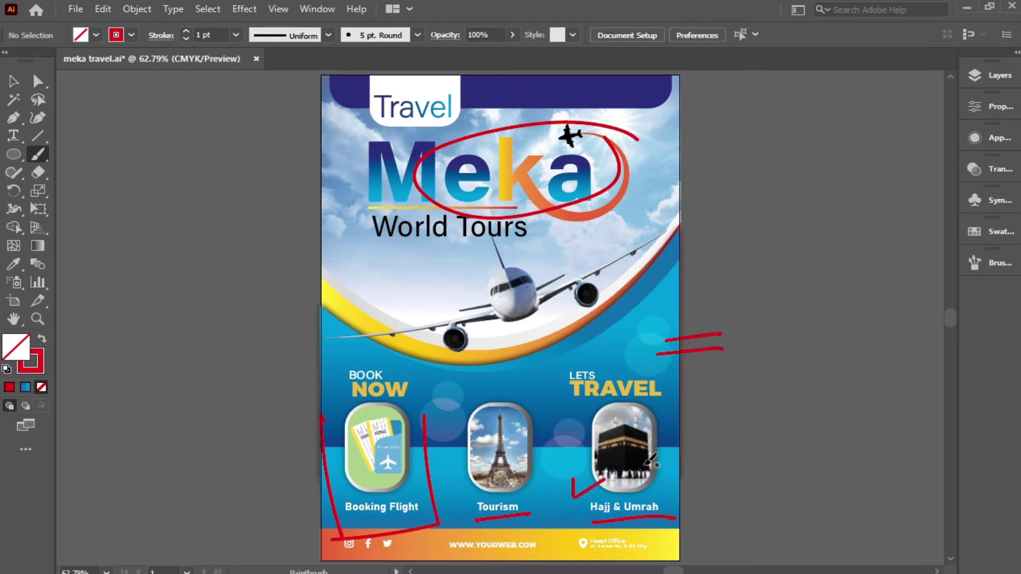
{"action": "left_click_drag", "start_coordinate": [456, 485], "coordinate": [482, 478]}
{"action": "mouse_move", "coordinate": [536, 417]}
{"action": "left_mouse_down"}
{"action": "mouse_move", "coordinate": [536, 475]}
{"action": "mouse_move", "coordinate": [473, 495]}
{"action": "left_mouse_up"}
{"action": "left_click_drag", "start_coordinate": [479, 400], "coordinate": [528, 396]}
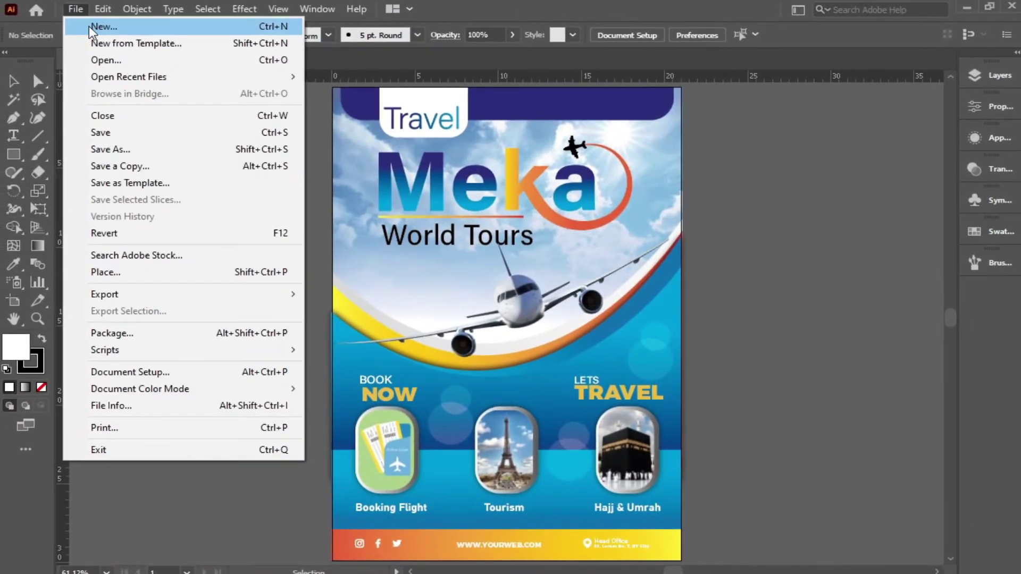
Create a new A4 document (210 × 297 mm, CMYK, 300 ppi)
{"action": "left_click", "coordinate": [88, 26]}
{"action": "left_click", "coordinate": [457, 178]}
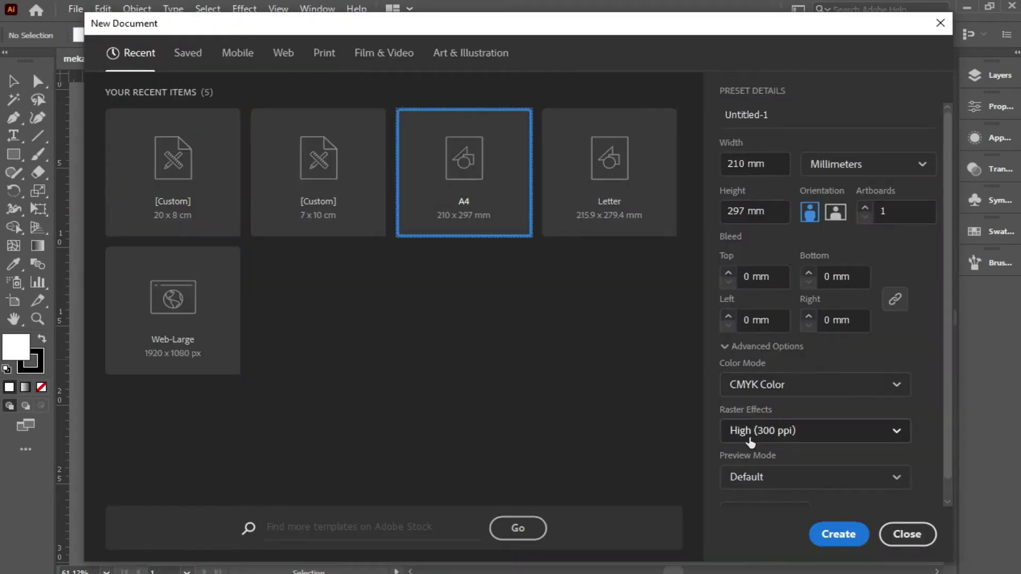
{"action": "left_click", "coordinate": [835, 533]}
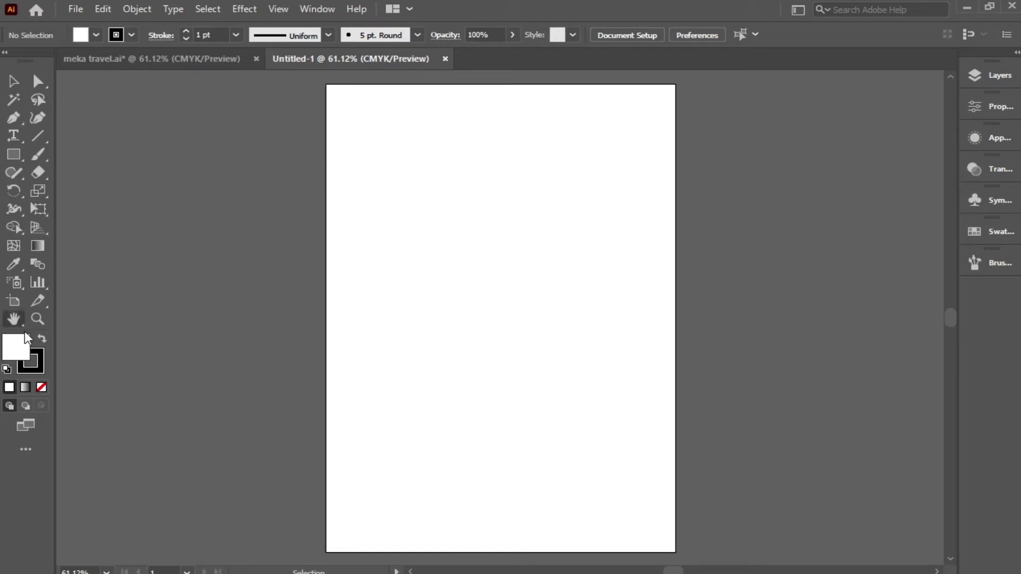
Draw a full-width orange-yellow gradient bar with no stroke along the page bottom
{"action": "left_click", "coordinate": [42, 372]}
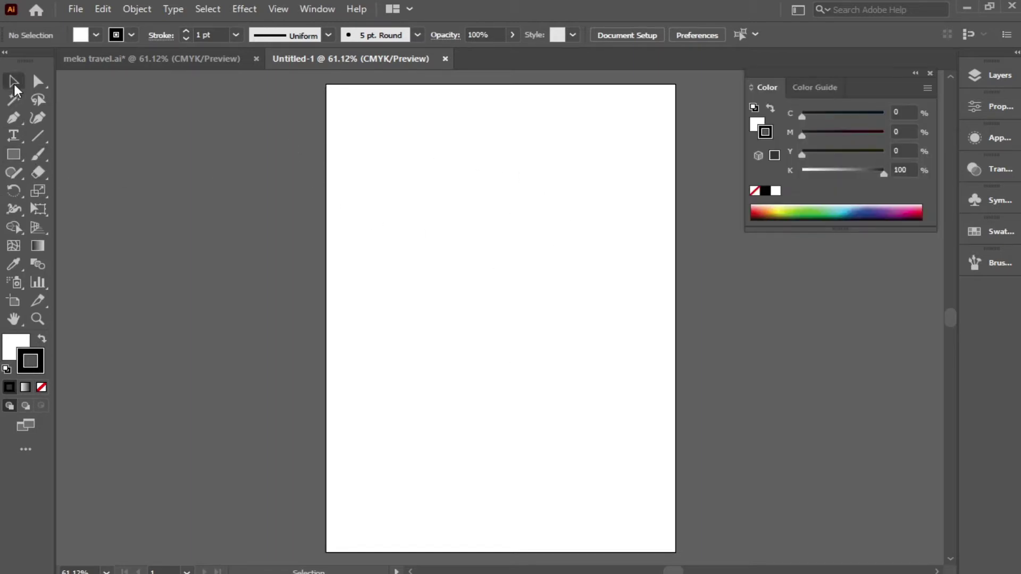
{"action": "key", "text": "slash"}
{"action": "left_click", "coordinate": [96, 35]}
{"action": "left_click", "coordinate": [18, 93]}
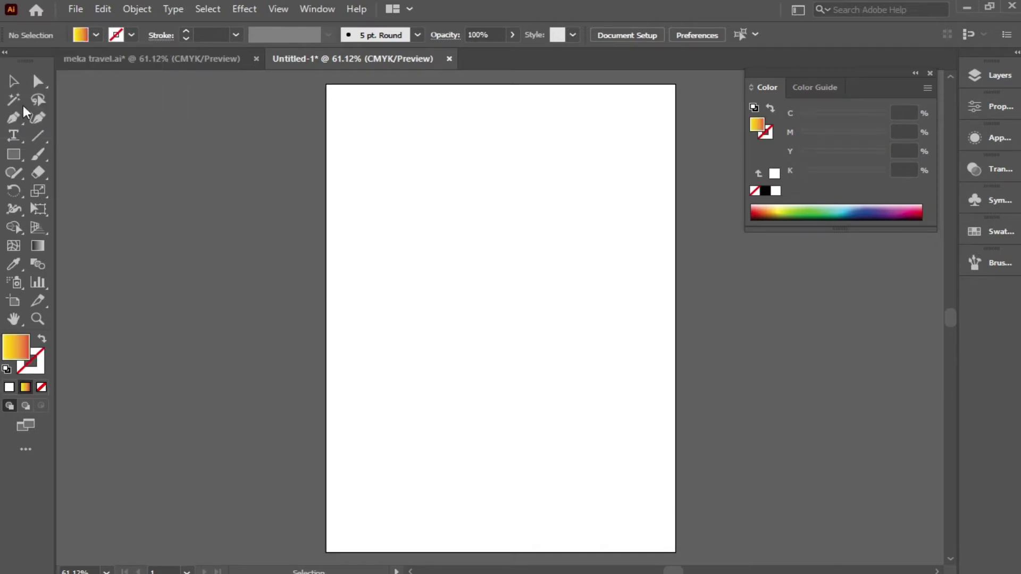
{"action": "left_click", "coordinate": [14, 155]}
{"action": "left_click_drag", "start_coordinate": [673, 469], "coordinate": [321, 508]}
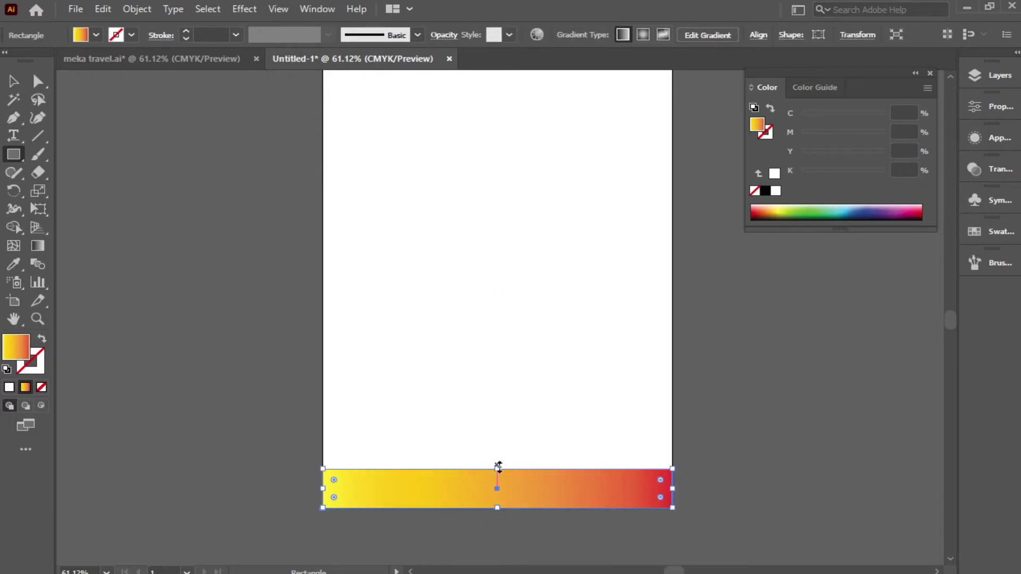
{"action": "left_click_drag", "start_coordinate": [498, 469], "coordinate": [498, 474]}
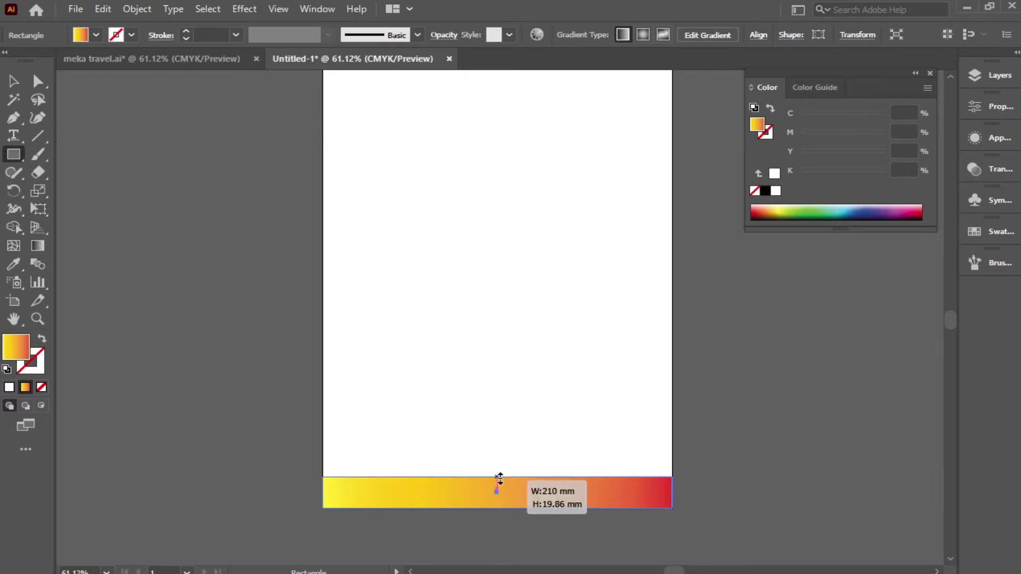
Edit the bar's gradient, shifting the orange stop left and removing the red stop
{"action": "left_click", "coordinate": [37, 245]}
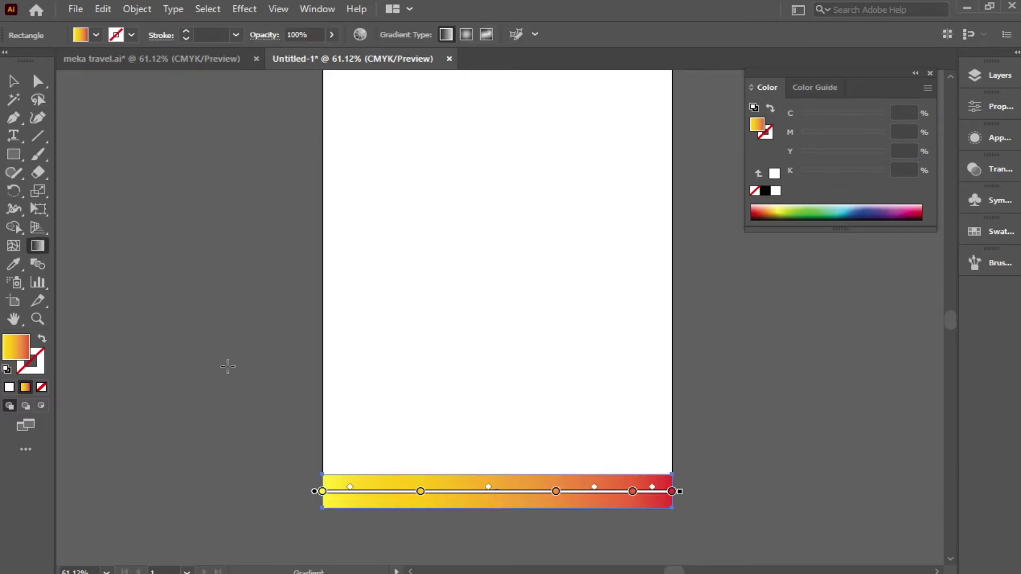
{"action": "left_click", "coordinate": [672, 493]}
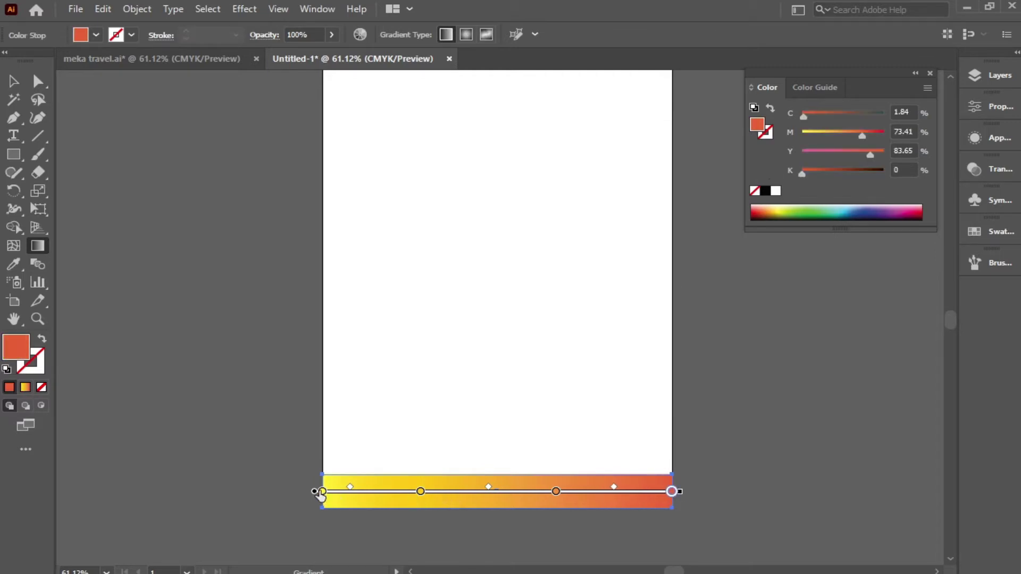
{"action": "left_click", "coordinate": [322, 492]}
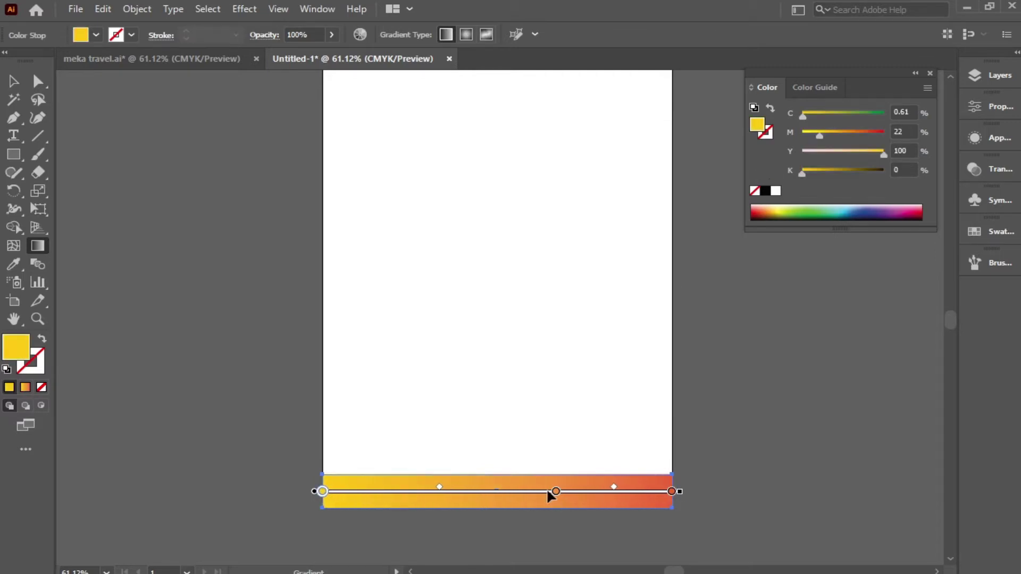
{"action": "left_click_drag", "start_coordinate": [556, 491], "coordinate": [498, 492]}
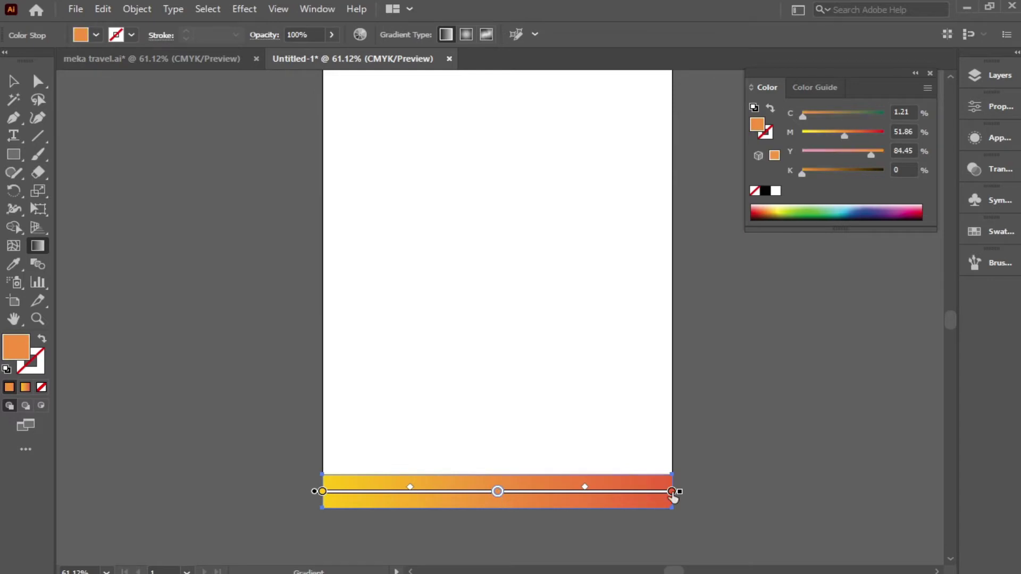
{"action": "left_click_drag", "start_coordinate": [672, 492], "coordinate": [688, 515]}
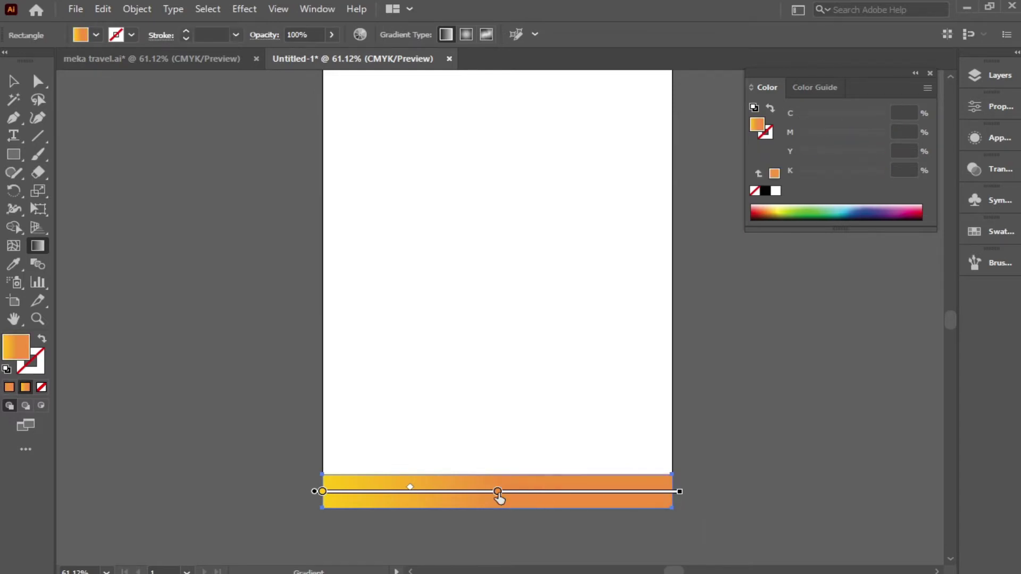
{"action": "mouse_move", "coordinate": [499, 495]}
{"action": "left_mouse_down"}
{"action": "mouse_move", "coordinate": [550, 502]}
{"action": "mouse_move", "coordinate": [548, 458]}
{"action": "mouse_move", "coordinate": [500, 395]}
{"action": "left_mouse_up"}
{"action": "key", "text": "v"}
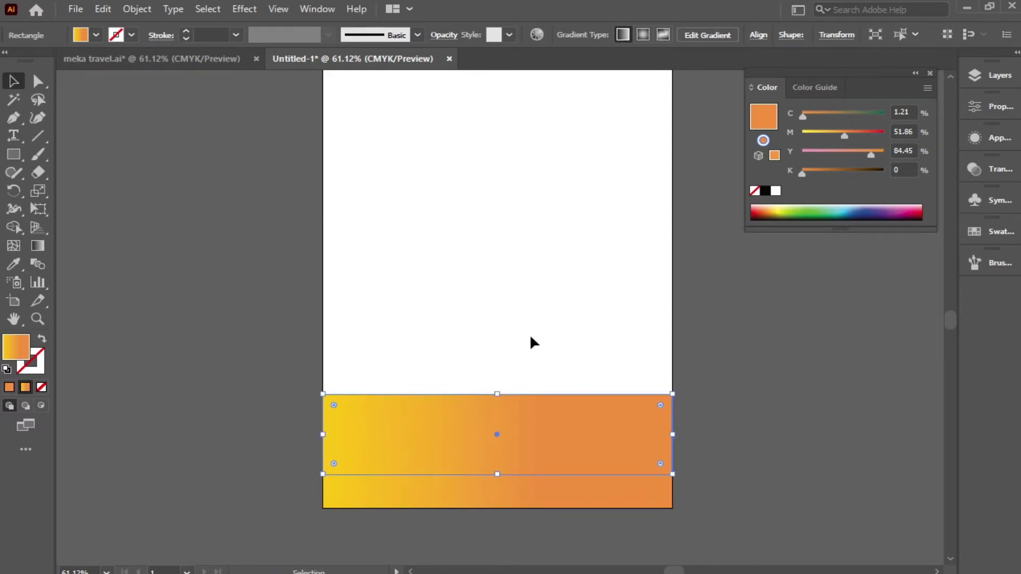
Recolour the upper rectangle's gradient stops to blue and medium blue
{"action": "left_click", "coordinate": [35, 248]}
{"action": "left_click", "coordinate": [323, 435]}
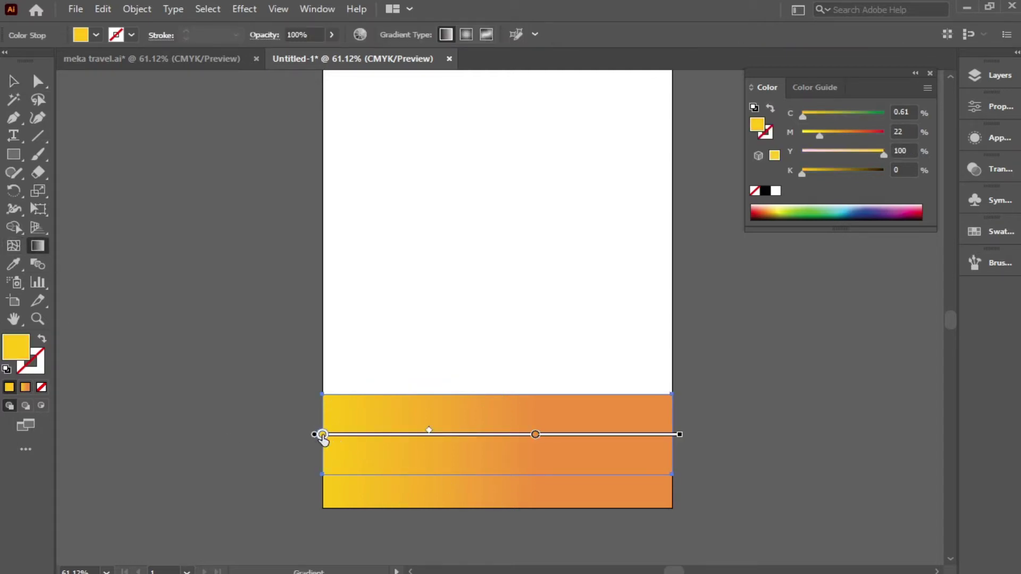
{"action": "double_click", "coordinate": [322, 435]}
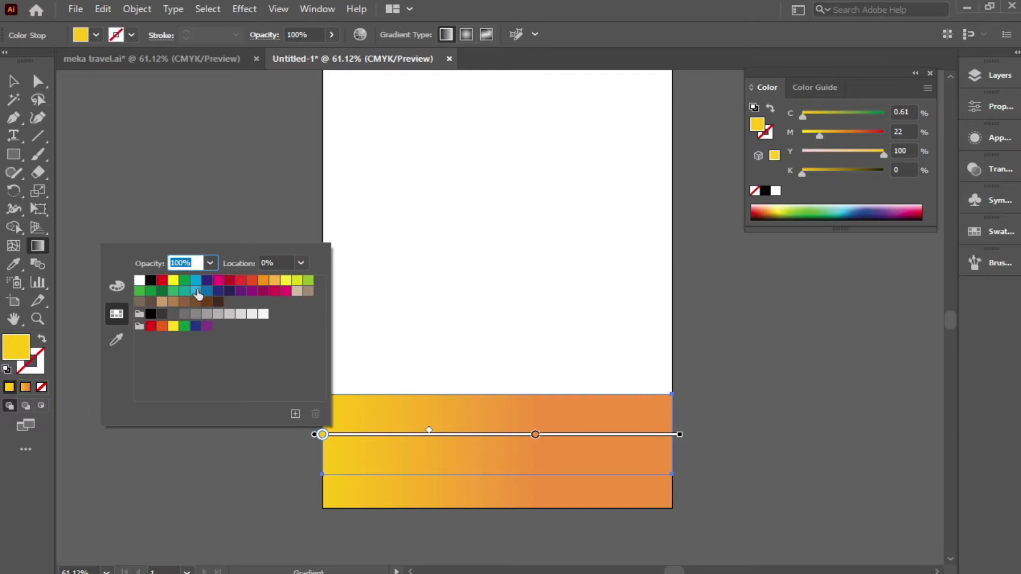
{"action": "left_click", "coordinate": [196, 286]}
{"action": "left_click", "coordinate": [536, 434]}
{"action": "double_click", "coordinate": [535, 434]}
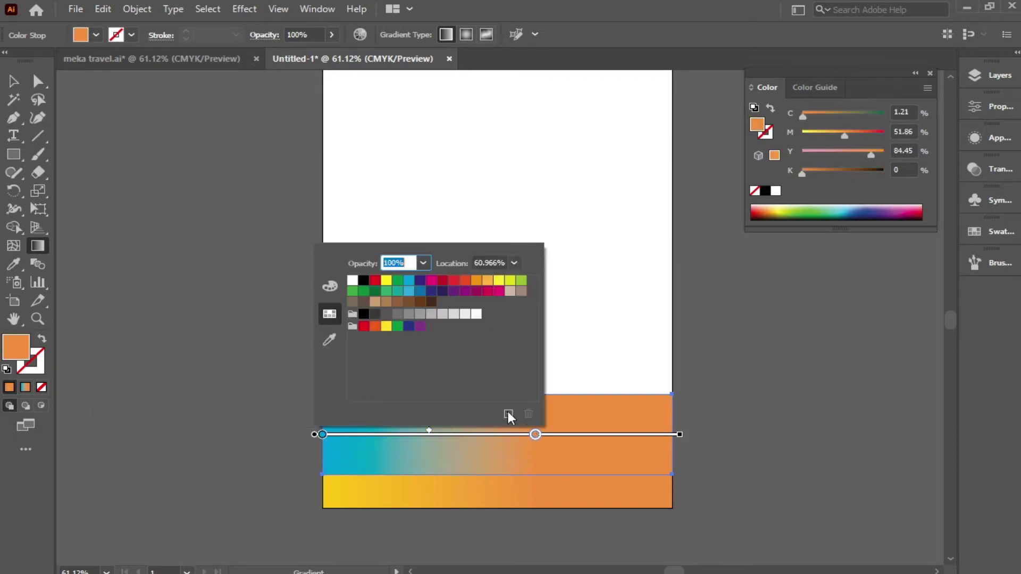
{"action": "left_click", "coordinate": [432, 292]}
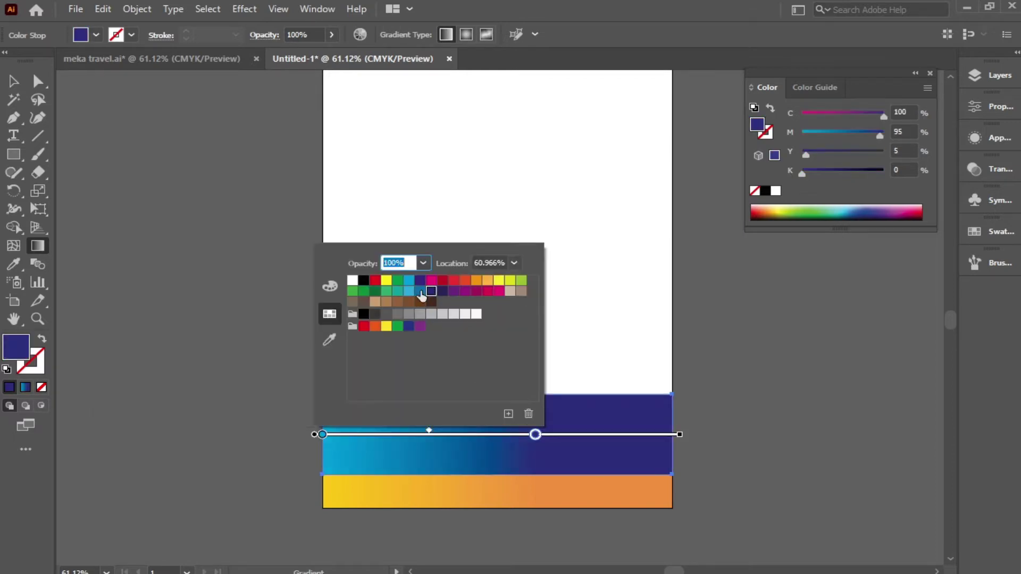
{"action": "left_click", "coordinate": [420, 292]}
{"action": "left_click", "coordinate": [501, 401]}
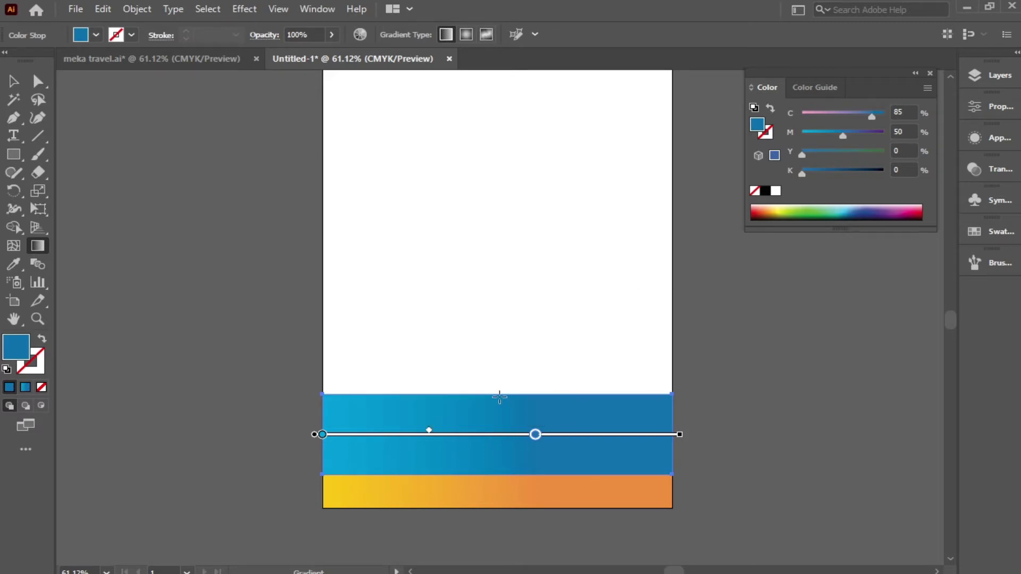
Run the blue gradient top to bottom and darken a stop to deep blue #105889
{"action": "left_click_drag", "start_coordinate": [500, 396], "coordinate": [498, 473]}
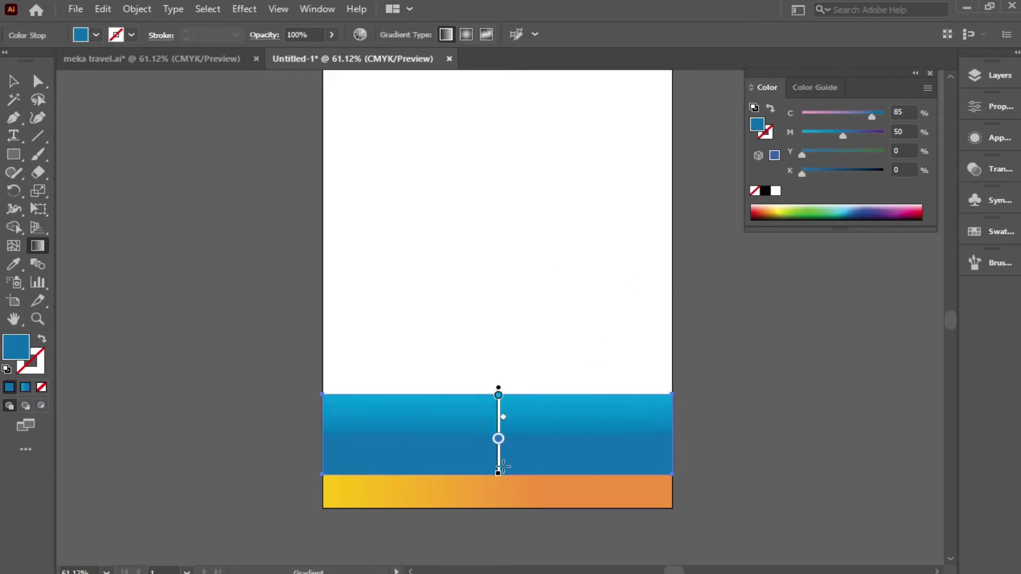
{"action": "left_click_drag", "start_coordinate": [500, 407], "coordinate": [497, 401]}
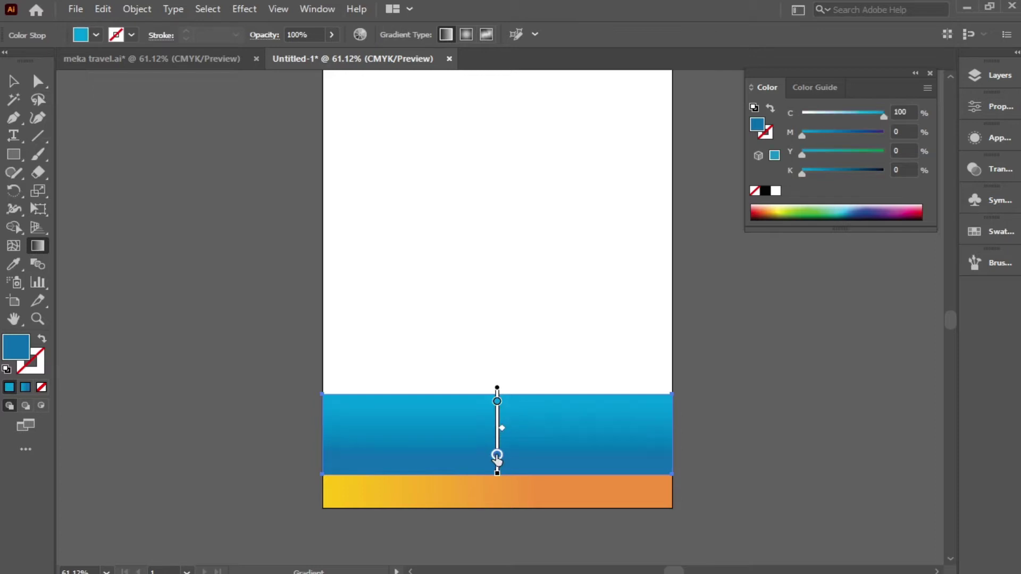
{"action": "left_click_drag", "start_coordinate": [496, 439], "coordinate": [496, 456]}
{"action": "double_click", "coordinate": [16, 348]}
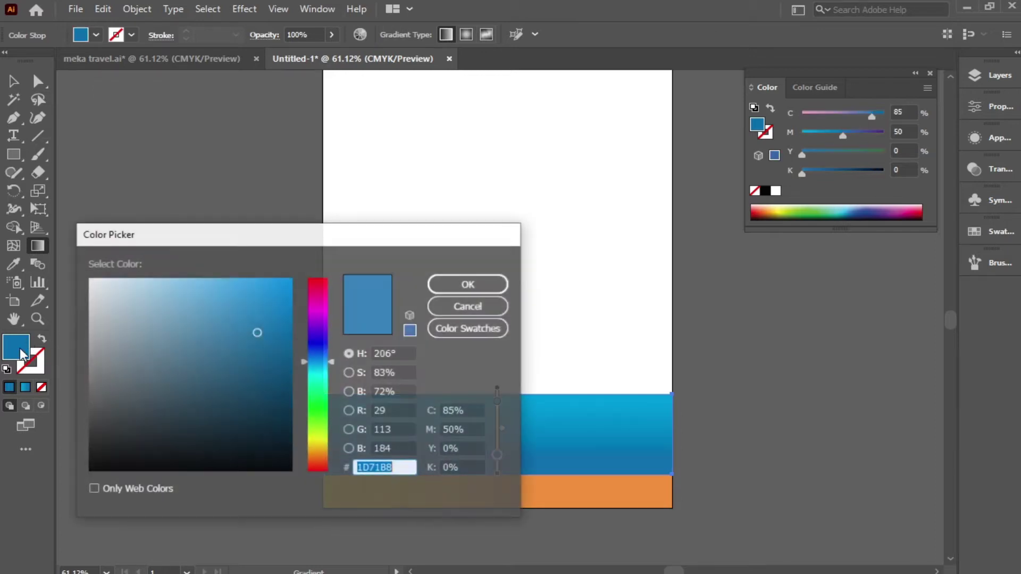
{"action": "left_click", "coordinate": [268, 362]}
{"action": "left_click", "coordinate": [272, 371]}
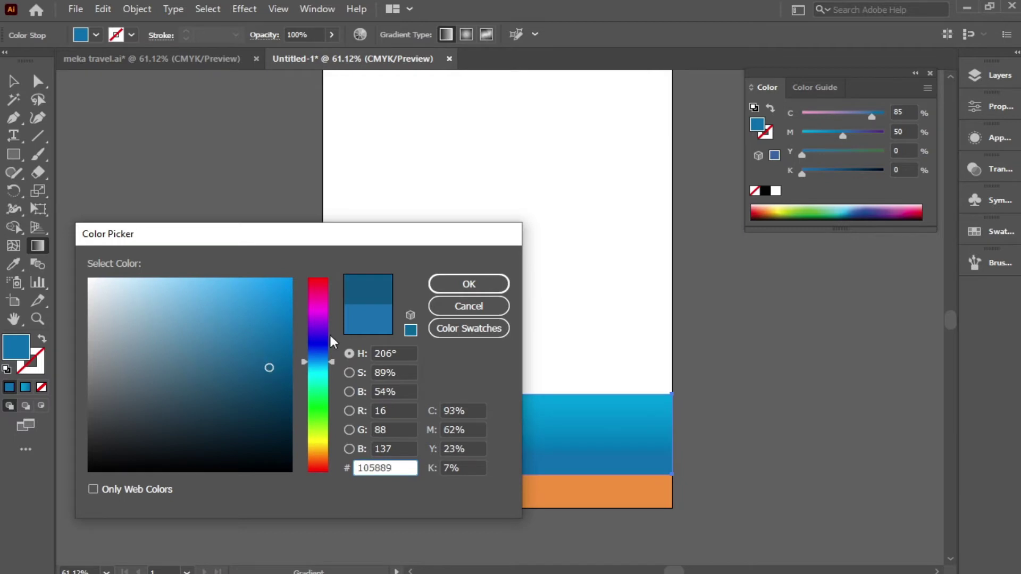
{"action": "left_click", "coordinate": [441, 284]}
{"action": "key", "text": "v"}
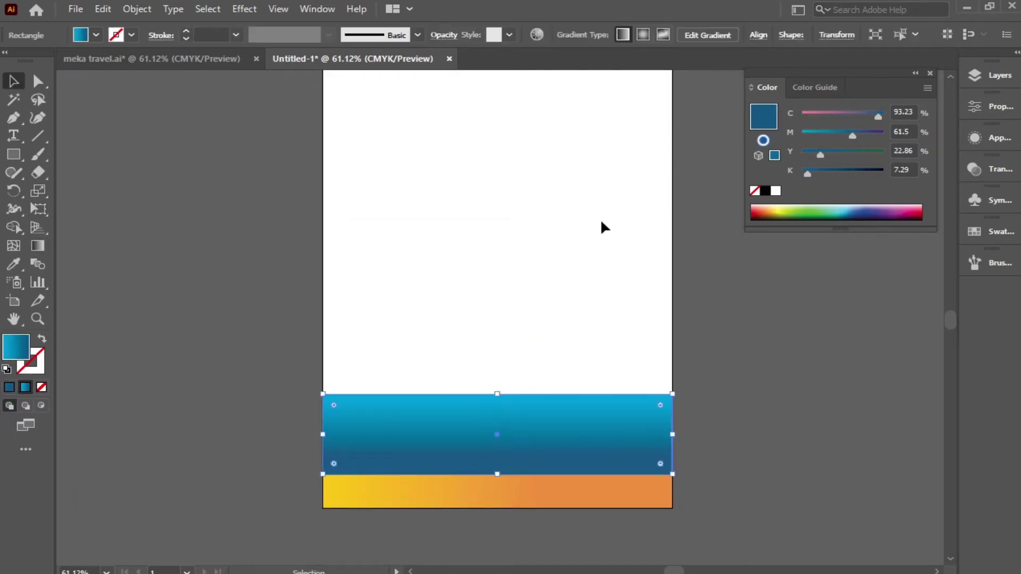
Check the meka travel.ai reference, return to Untitled-1, and collapse the Color panel
{"action": "left_click", "coordinate": [200, 58]}
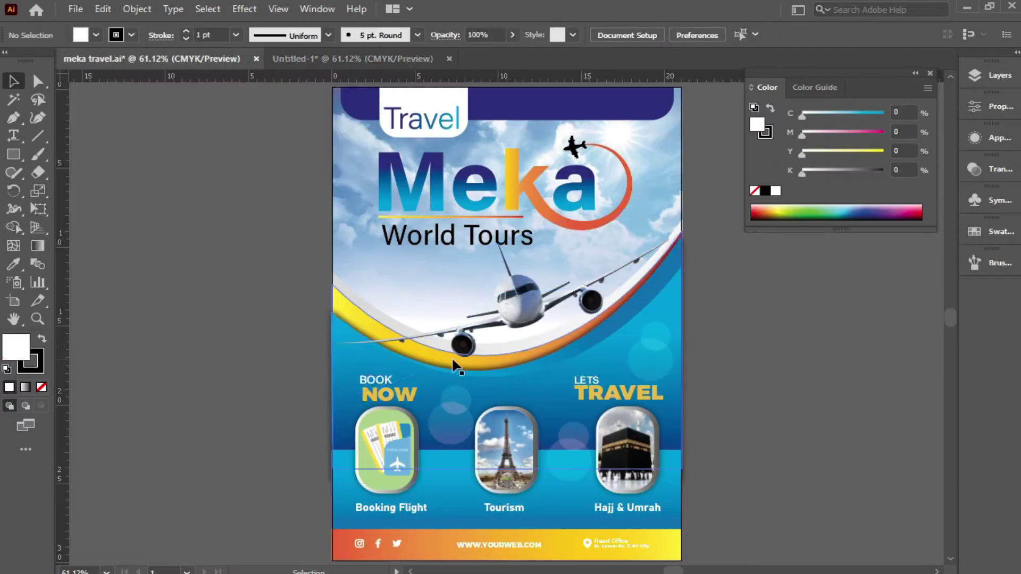
{"action": "left_click", "coordinate": [391, 60]}
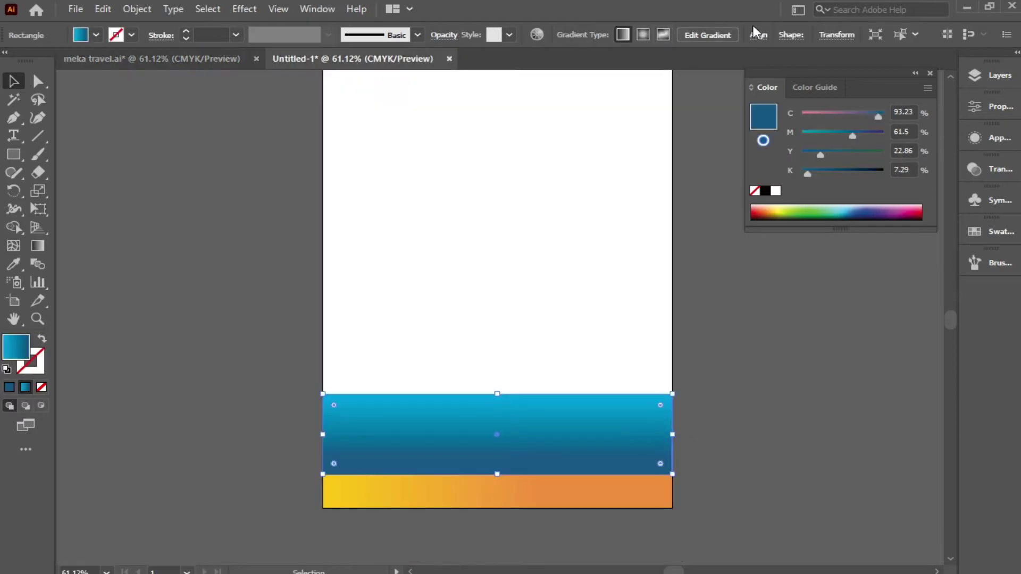
{"action": "left_click", "coordinate": [915, 74]}
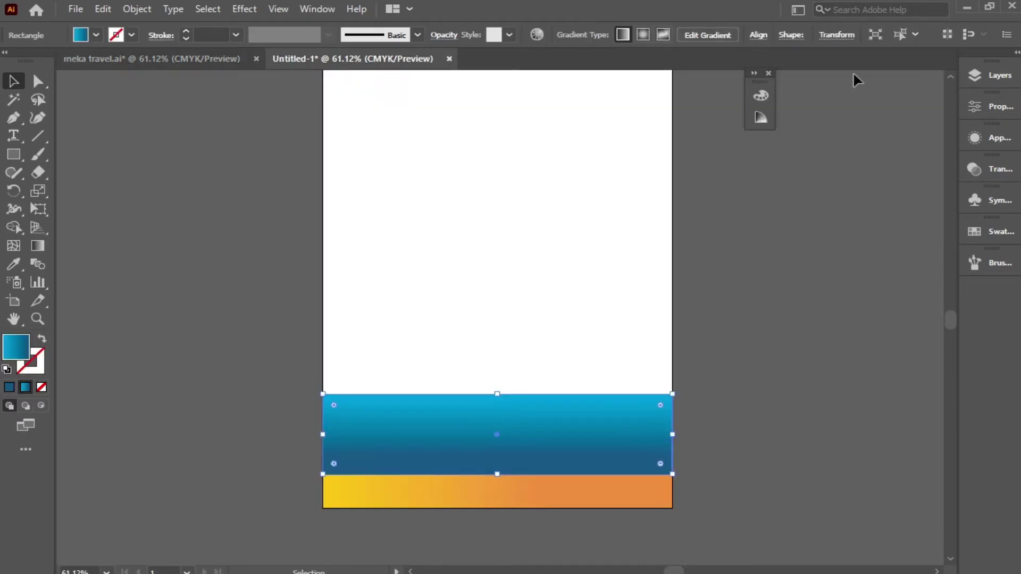
{"action": "left_click", "coordinate": [13, 117]}
Pen a closed shape spanning the lower page with a deeply dipping curved top edge
{"action": "left_click_drag", "start_coordinate": [516, 221], "coordinate": [538, 235]}
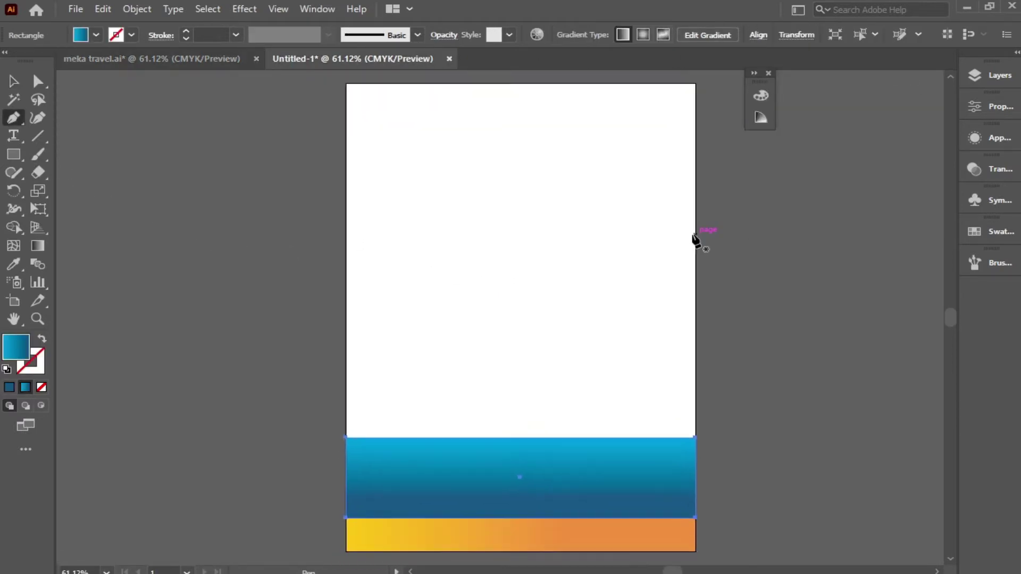
{"action": "left_click", "coordinate": [695, 238]}
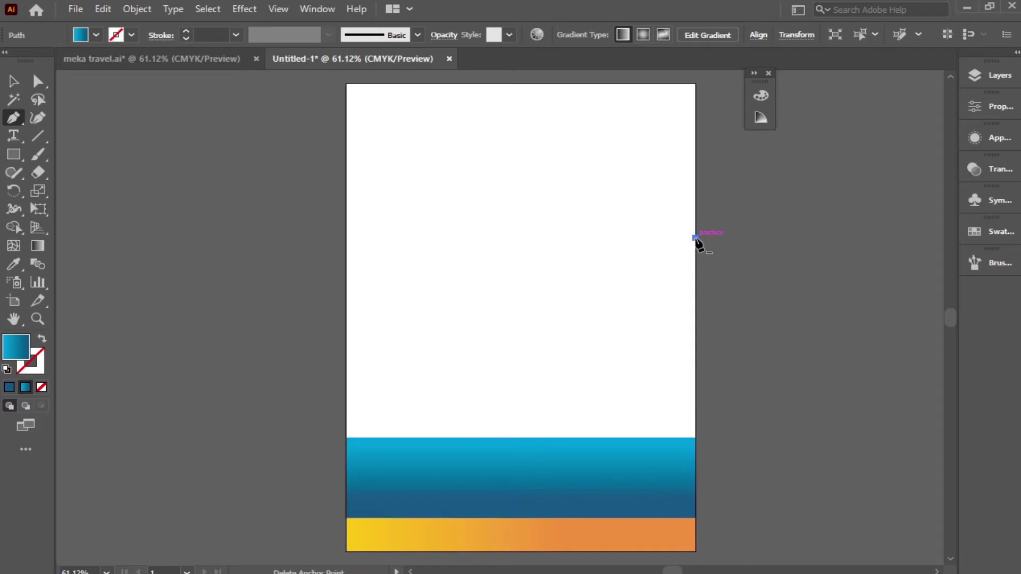
{"action": "left_click", "coordinate": [346, 274]}
{"action": "left_click_drag", "start_coordinate": [346, 274], "coordinate": [190, 126]}
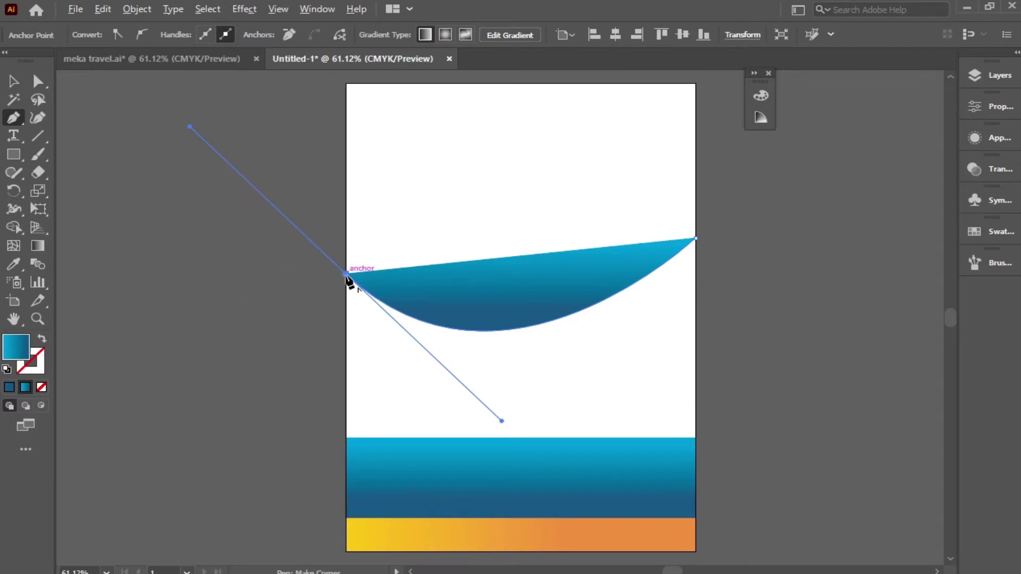
{"action": "mouse_move", "coordinate": [346, 274]}
{"action": "left_mouse_down"}
{"action": "mouse_move", "coordinate": [488, 425]}
{"action": "mouse_move", "coordinate": [361, 510]}
{"action": "mouse_move", "coordinate": [342, 550]}
{"action": "mouse_move", "coordinate": [285, 234]}
{"action": "mouse_move", "coordinate": [228, 359]}
{"action": "mouse_move", "coordinate": [351, 555]}
{"action": "left_mouse_up"}
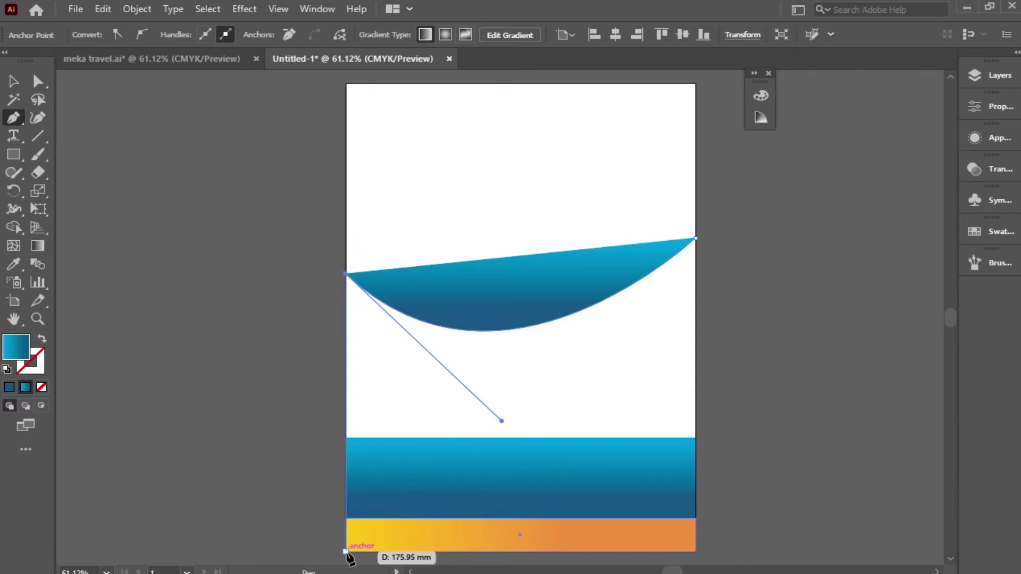
{"action": "left_click", "coordinate": [347, 552]}
{"action": "left_click", "coordinate": [695, 551]}
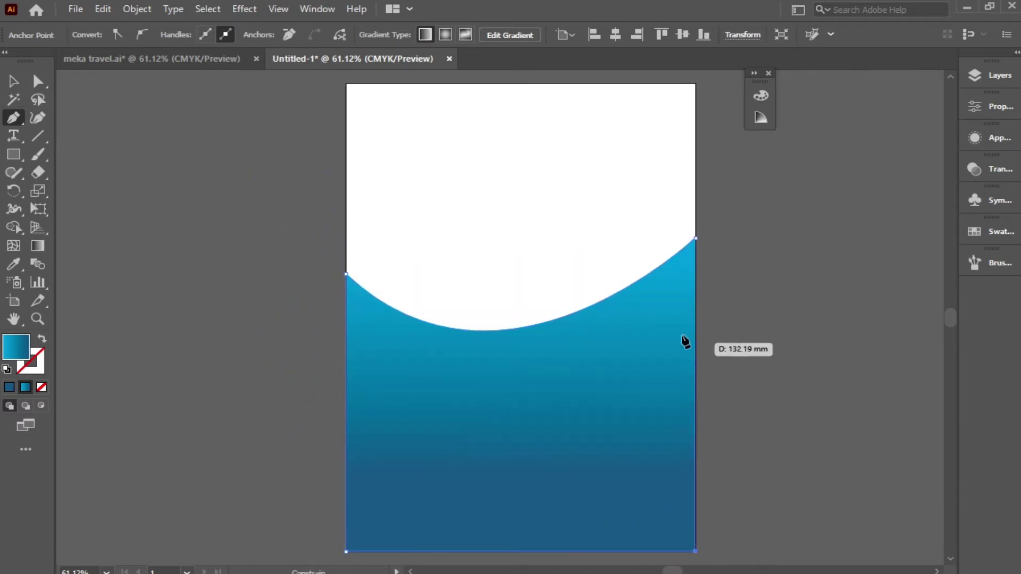
{"action": "left_click", "coordinate": [695, 239]}
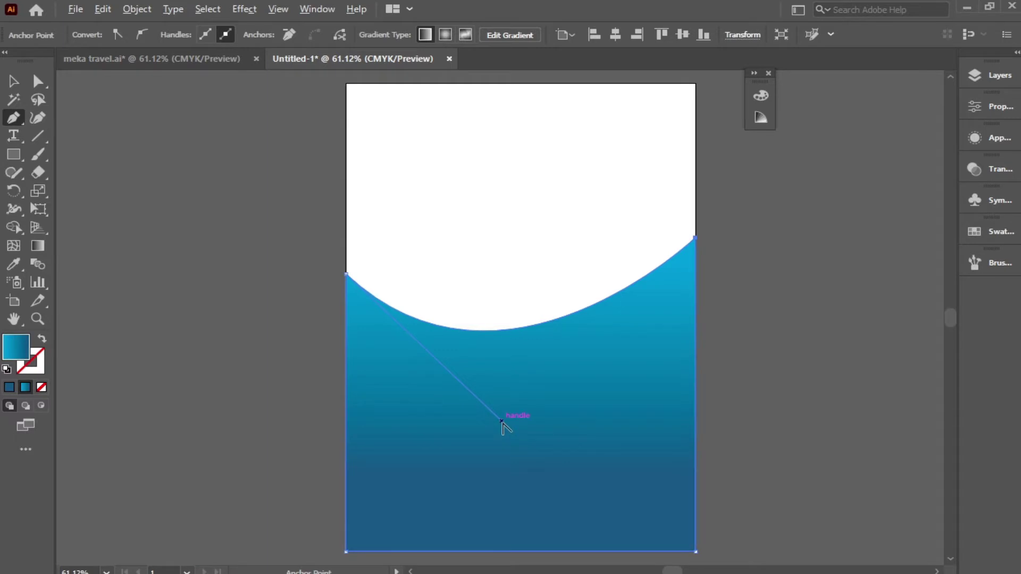
{"action": "left_click_drag", "start_coordinate": [503, 421], "coordinate": [507, 472]}
{"action": "key", "text": "v"}
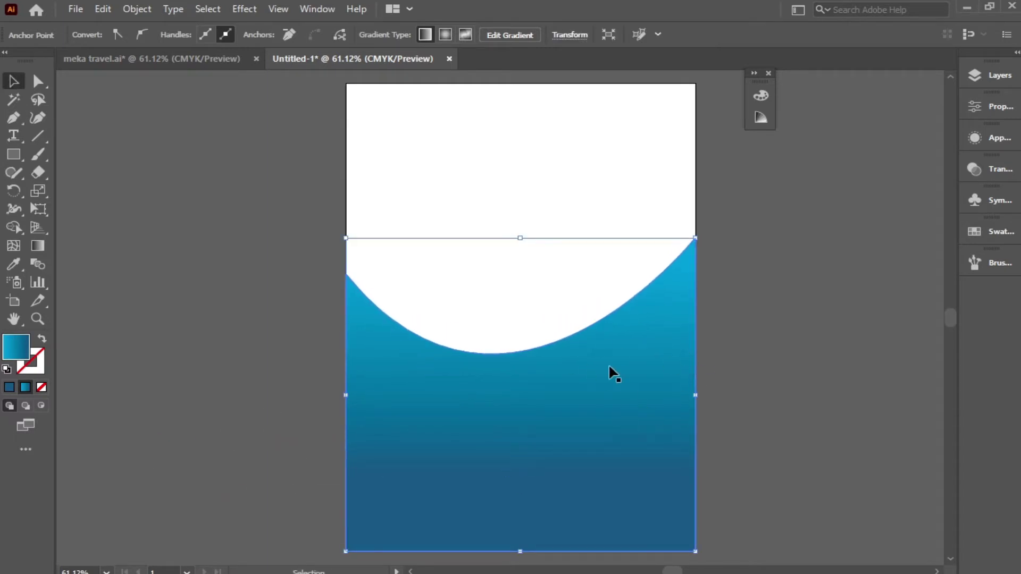
Reveal the hidden bottom bands and fill the curved shape dark navy
{"action": "key", "text": "ctrl"}
{"action": "key", "text": "ctrl+alt+3"}
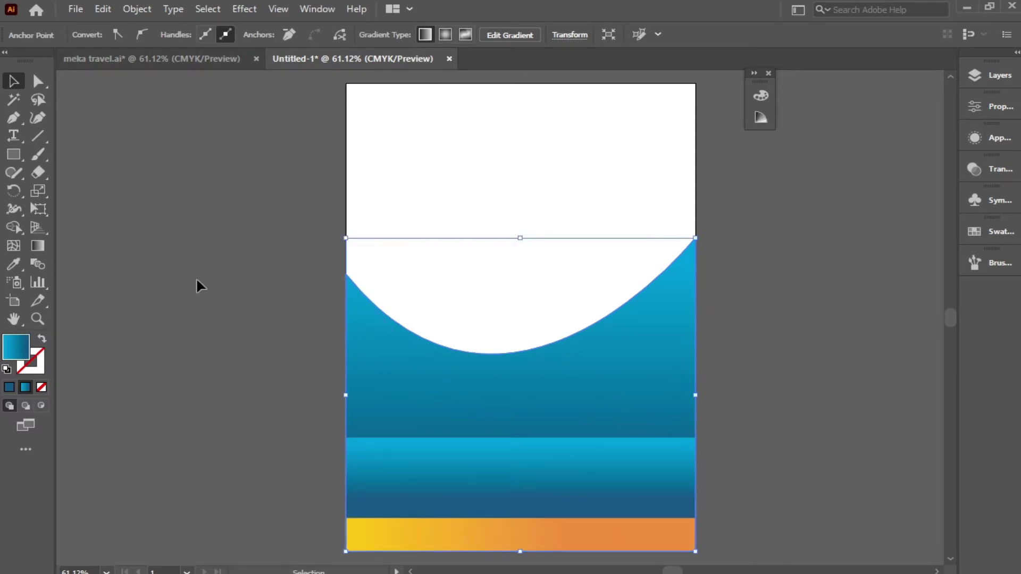
{"action": "left_click", "coordinate": [97, 35]}
{"action": "left_click", "coordinate": [132, 72]}
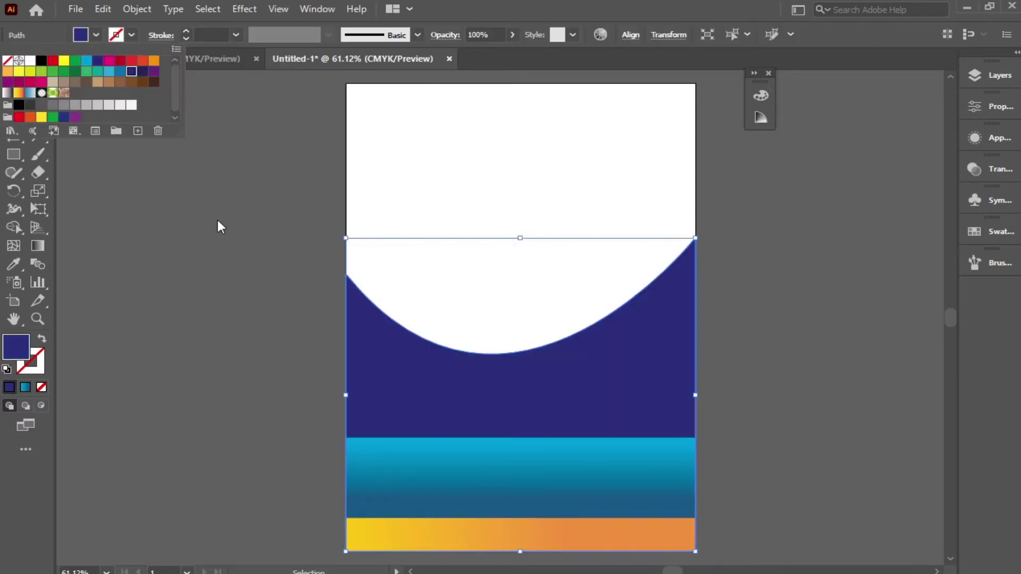
{"action": "left_click", "coordinate": [230, 226]}
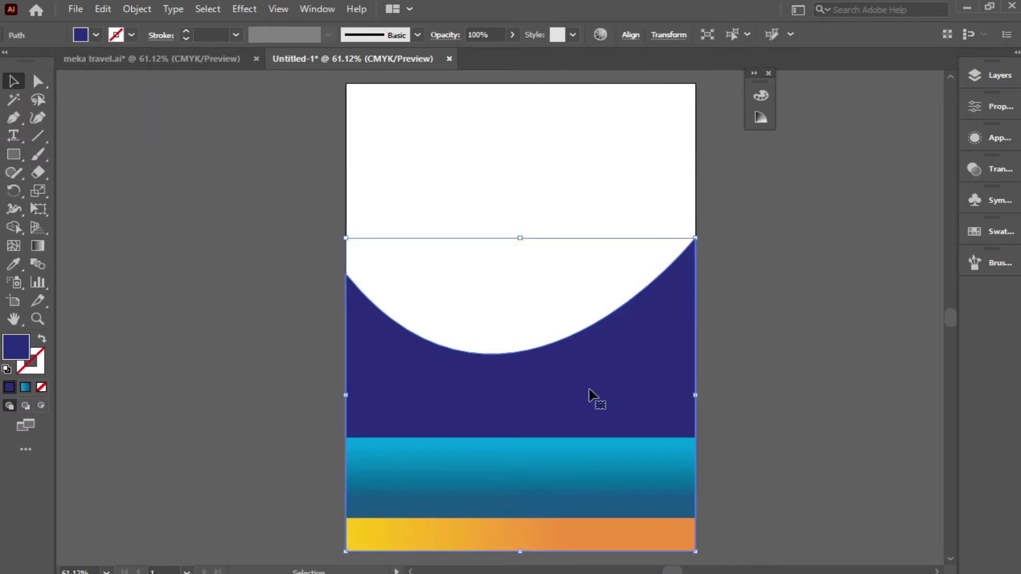
Give a copy of the curved shape the bottom stripe's yellow-orange gradient, behind the navy shape
{"action": "left_click_drag", "start_coordinate": [585, 394], "coordinate": [573, 376]}
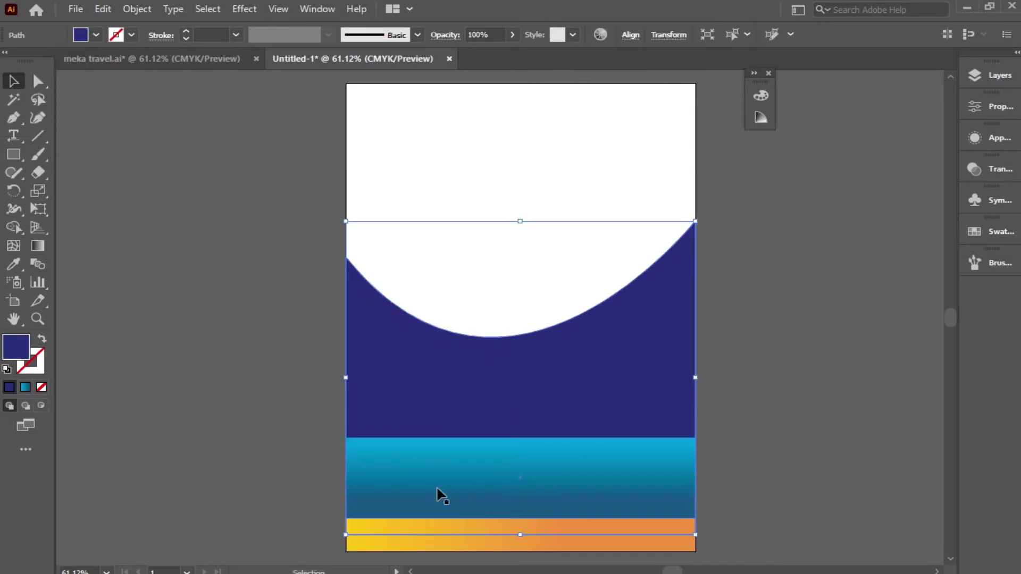
{"action": "left_click", "coordinate": [13, 266]}
{"action": "left_click", "coordinate": [584, 525]}
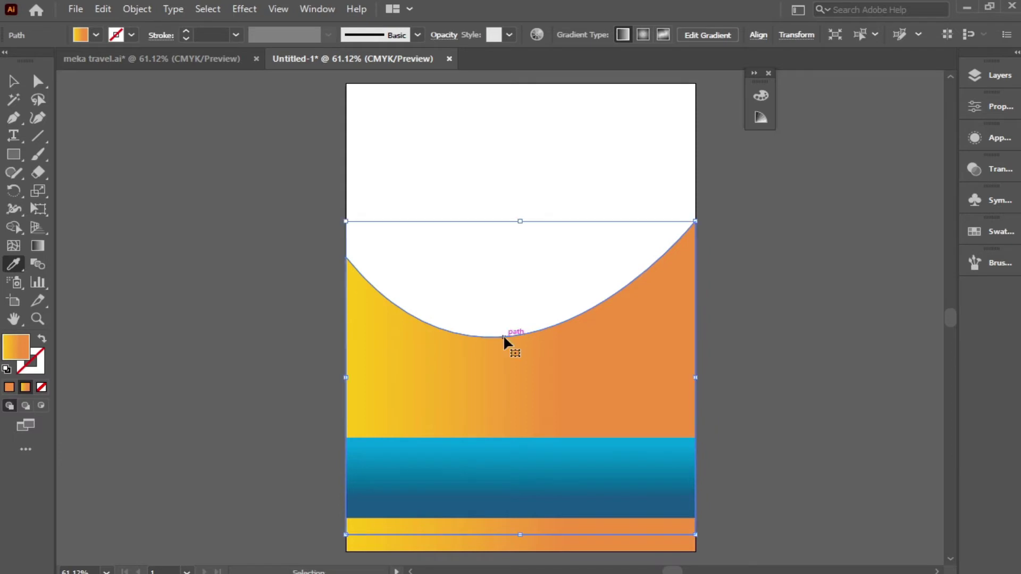
{"action": "key", "text": "ctrl+z"}
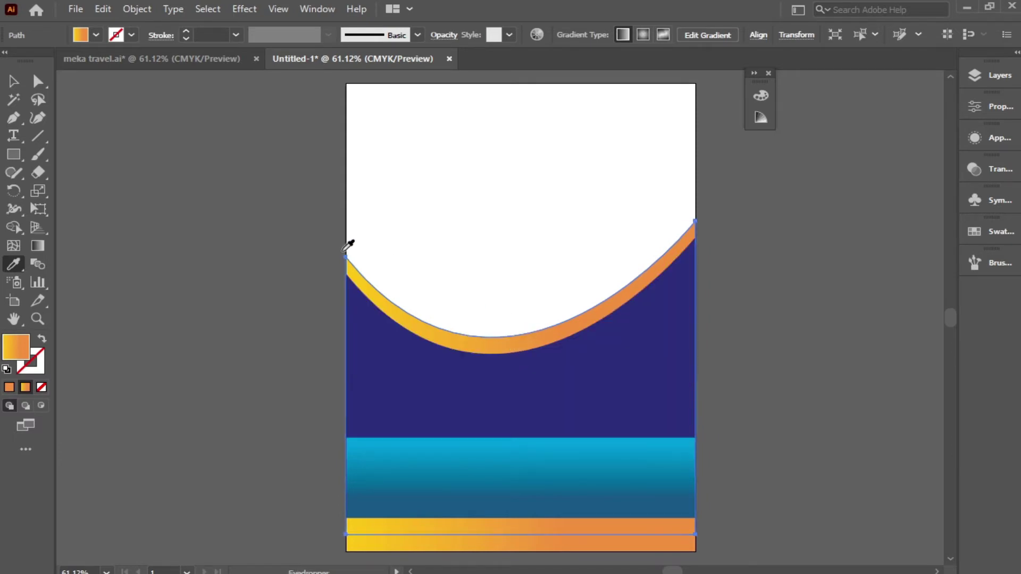
Lower the orange band's left anchor and raise its right anchor
{"action": "left_click", "coordinate": [38, 81]}
{"action": "left_click", "coordinate": [346, 259]}
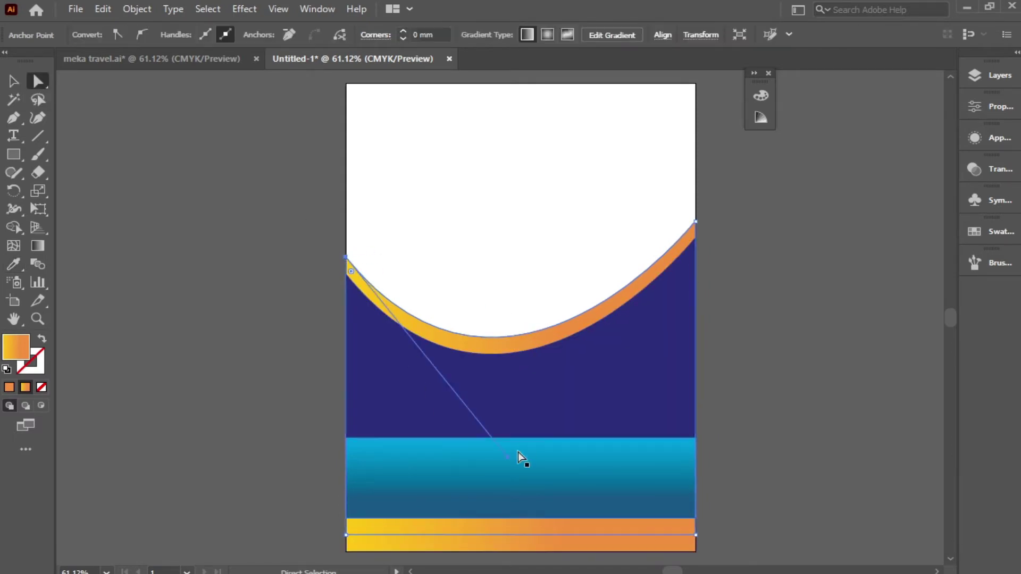
{"action": "left_click", "coordinate": [347, 259]}
{"action": "left_click_drag", "start_coordinate": [348, 260], "coordinate": [346, 269]}
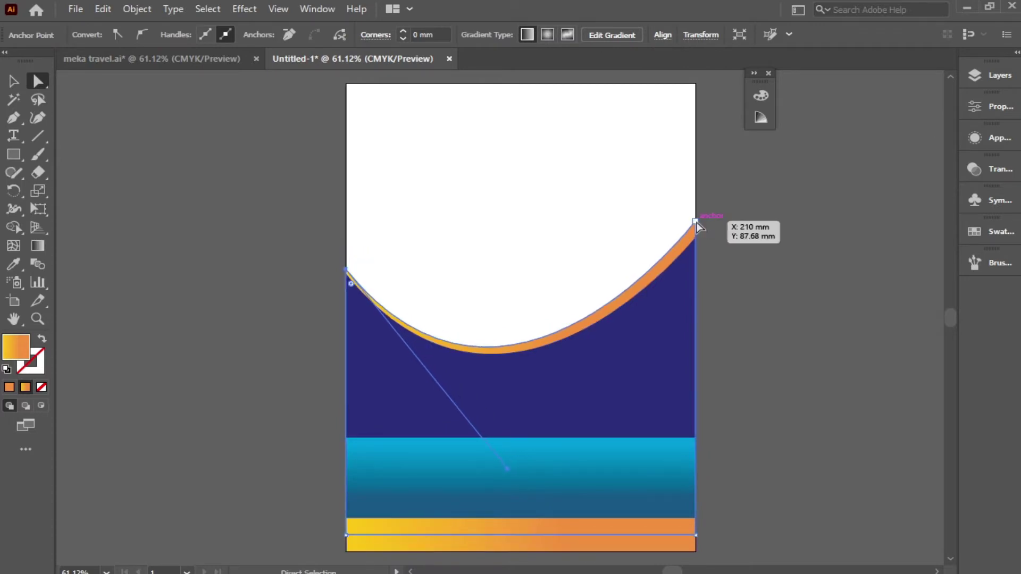
{"action": "left_click_drag", "start_coordinate": [697, 222], "coordinate": [697, 210]}
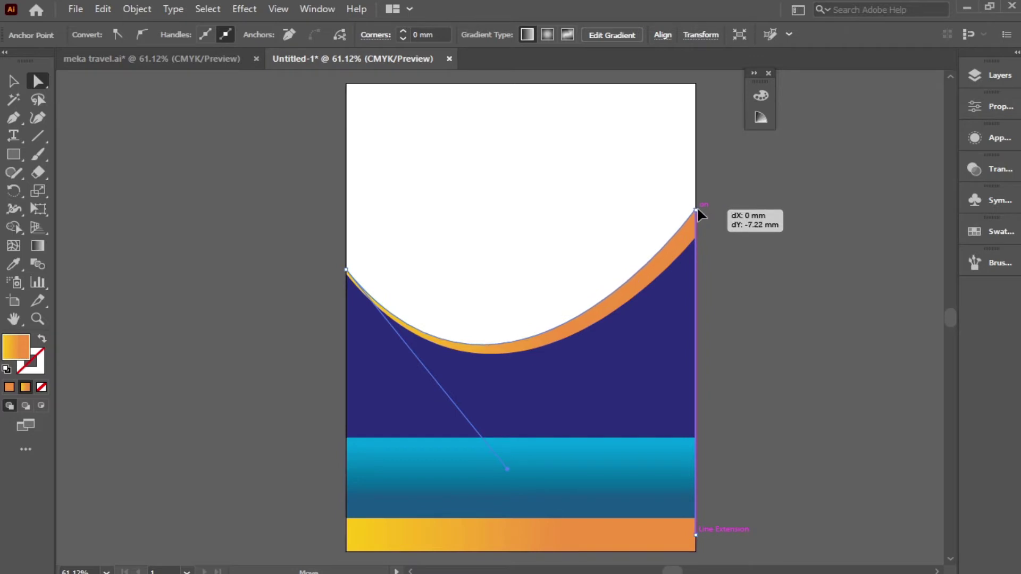
Angle the orange gradient diagonally and move the band up to widen it
{"action": "left_click", "coordinate": [36, 247]}
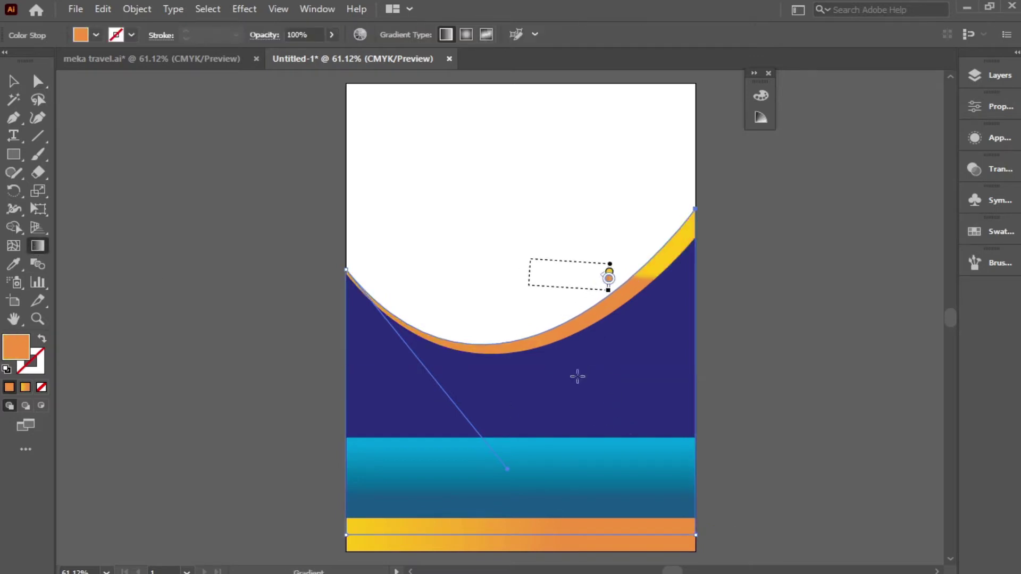
{"action": "left_click_drag", "start_coordinate": [577, 239], "coordinate": [508, 437]}
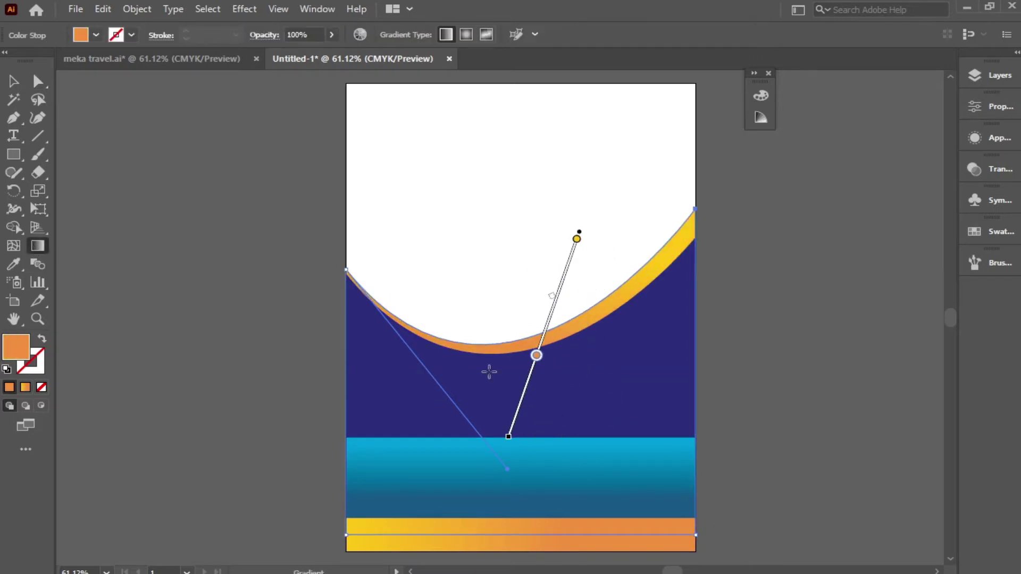
{"action": "key", "text": "v"}
{"action": "left_click_drag", "start_coordinate": [620, 304], "coordinate": [619, 294]}
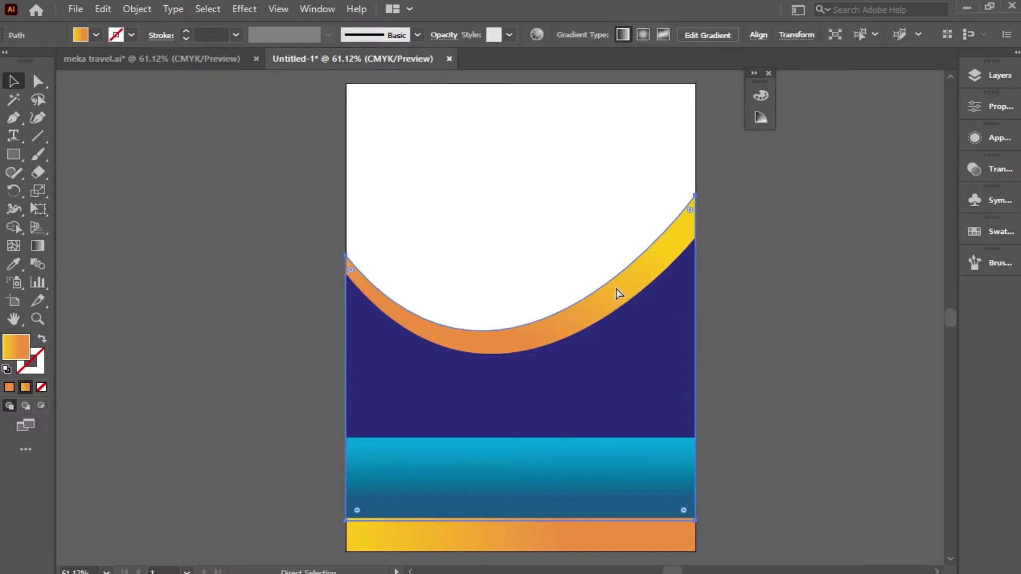
Apply the lower band's blue gradient to the curve copy and angle it diagonally
{"action": "key", "text": "v"}
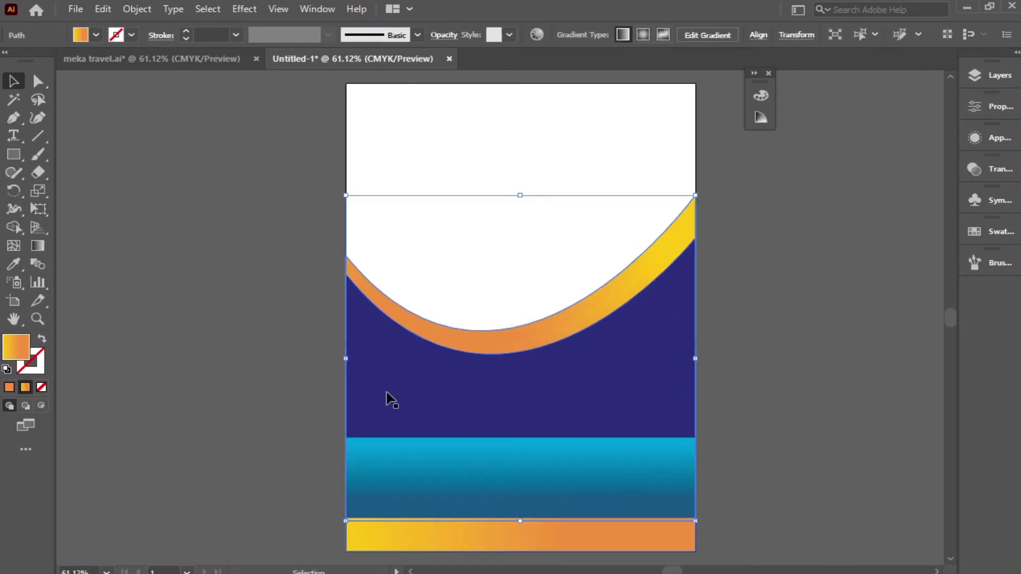
{"action": "key", "text": "i"}
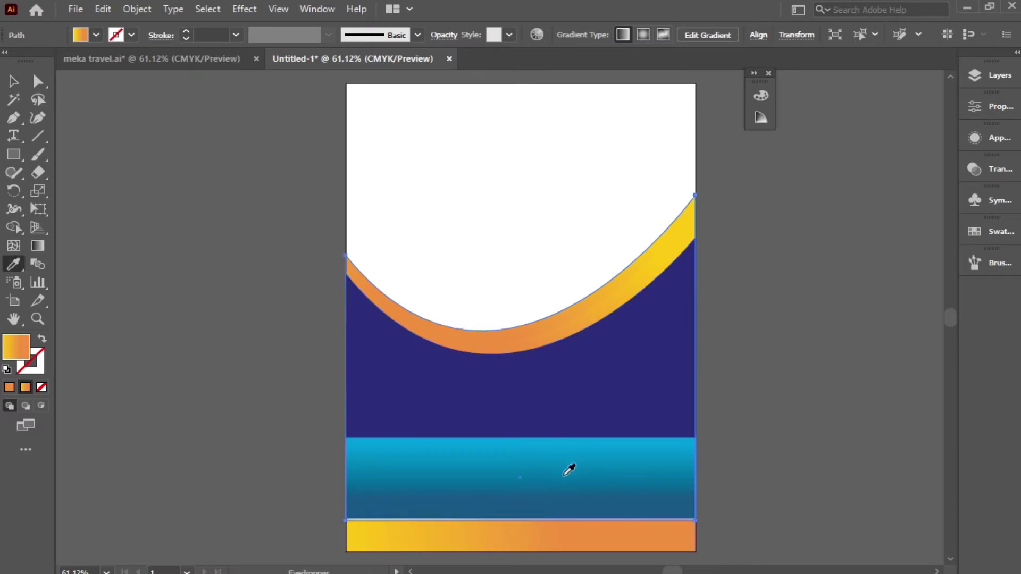
{"action": "left_click", "coordinate": [572, 480]}
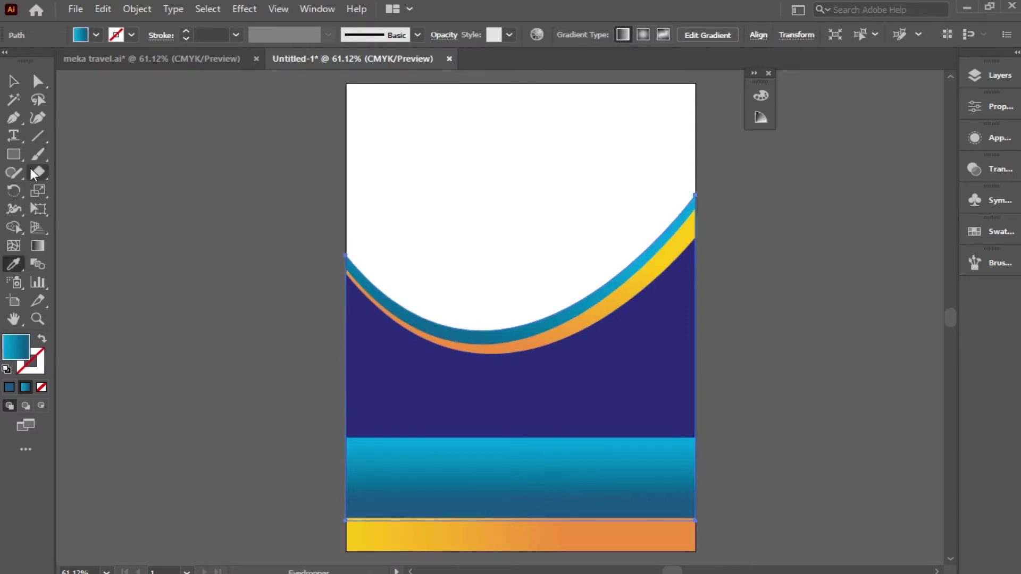
{"action": "key", "text": "g"}
{"action": "left_click_drag", "start_coordinate": [441, 300], "coordinate": [638, 444]}
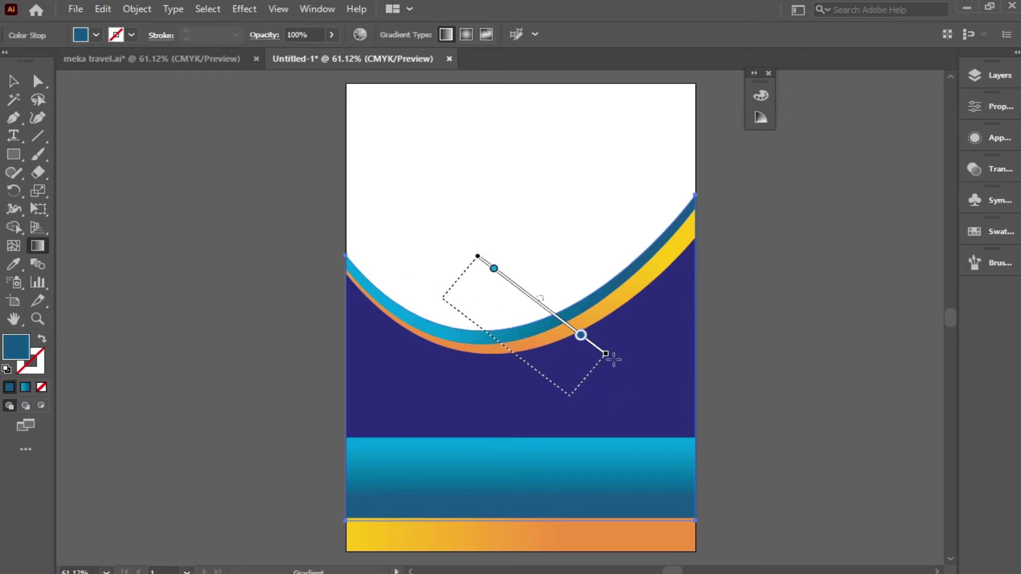
Lower the blue band's left anchor and raise its right anchor
{"action": "key", "text": "v"}
{"action": "left_click", "coordinate": [37, 81]}
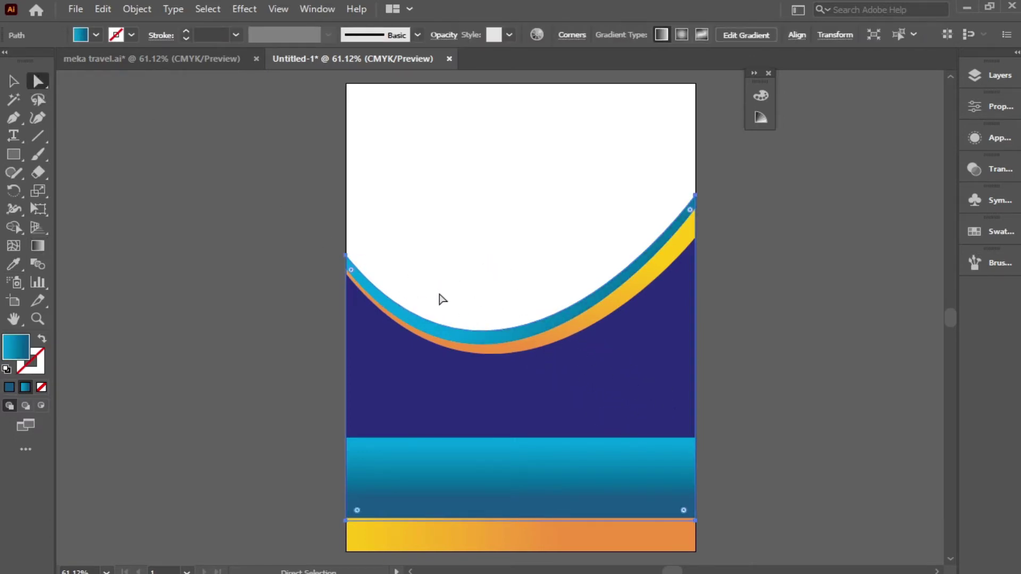
{"action": "left_click", "coordinate": [347, 258]}
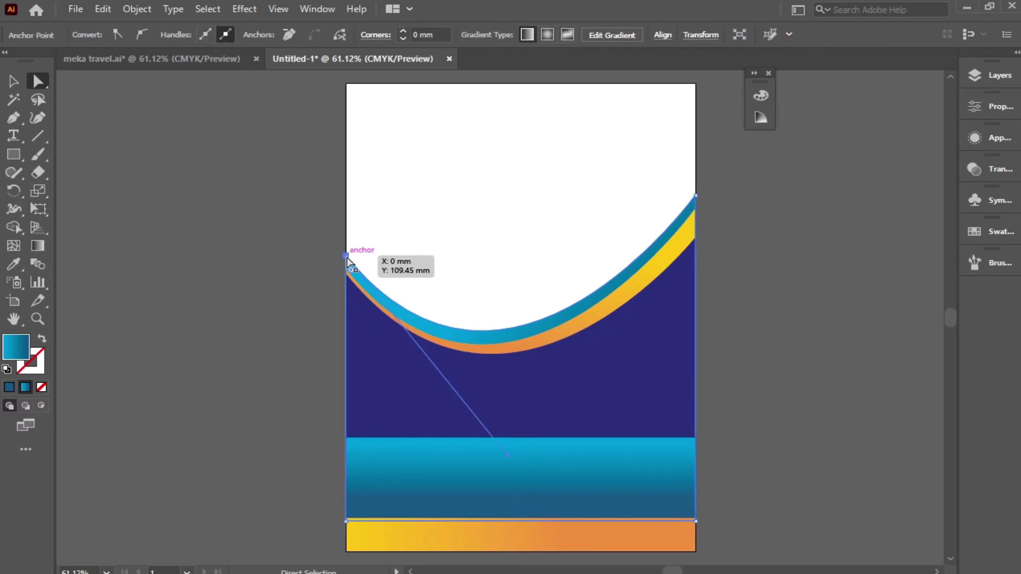
{"action": "left_click_drag", "start_coordinate": [347, 258], "coordinate": [346, 264]}
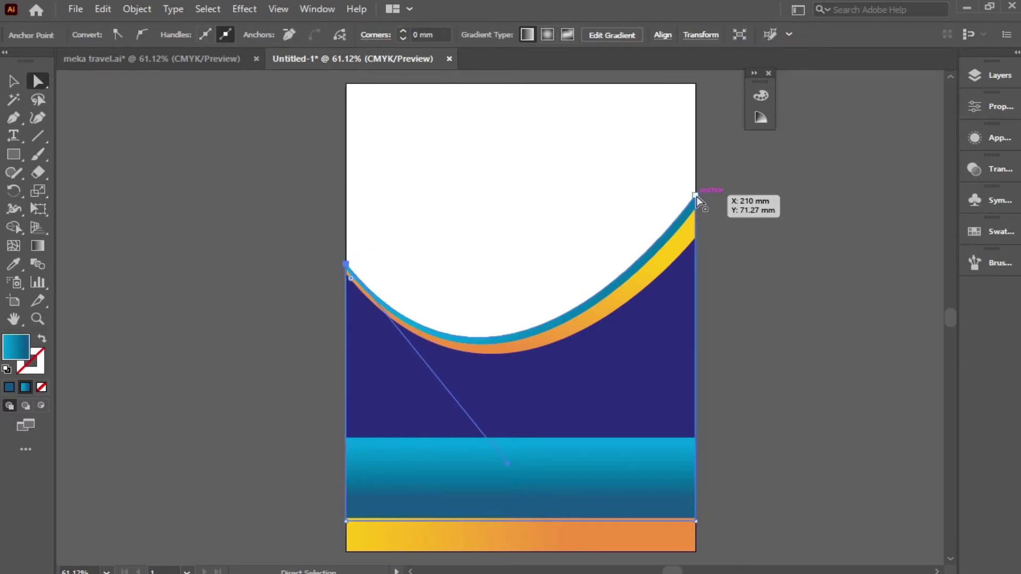
{"action": "left_click_drag", "start_coordinate": [697, 196], "coordinate": [697, 187]}
Shorten the navy shape from the bottom so it sits above the gradient strip
{"action": "key", "text": "v"}
{"action": "left_click", "coordinate": [381, 345]}
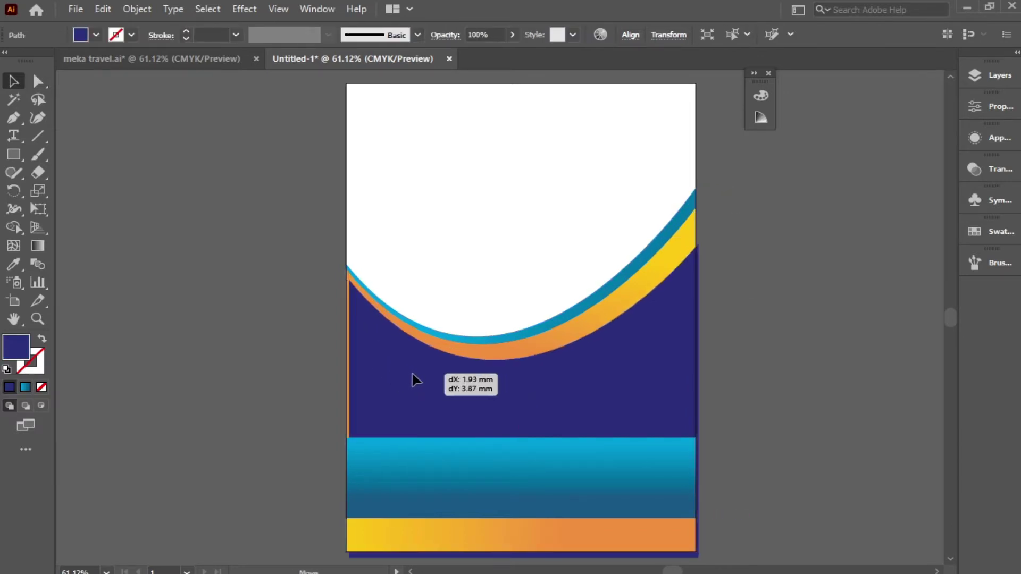
{"action": "scroll", "coordinate": [415, 380], "scroll_direction": "down", "scroll_amount": 3}
{"action": "left_click_drag", "start_coordinate": [522, 483], "coordinate": [522, 448]}
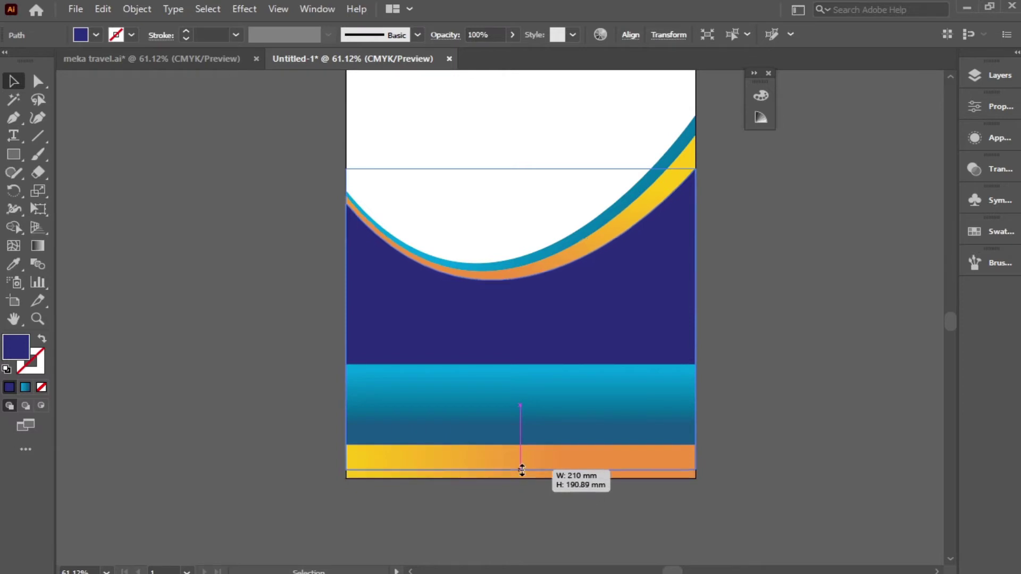
Move the curve shape up above the swoosh and fill it 10% light grey
{"action": "left_click", "coordinate": [622, 201]}
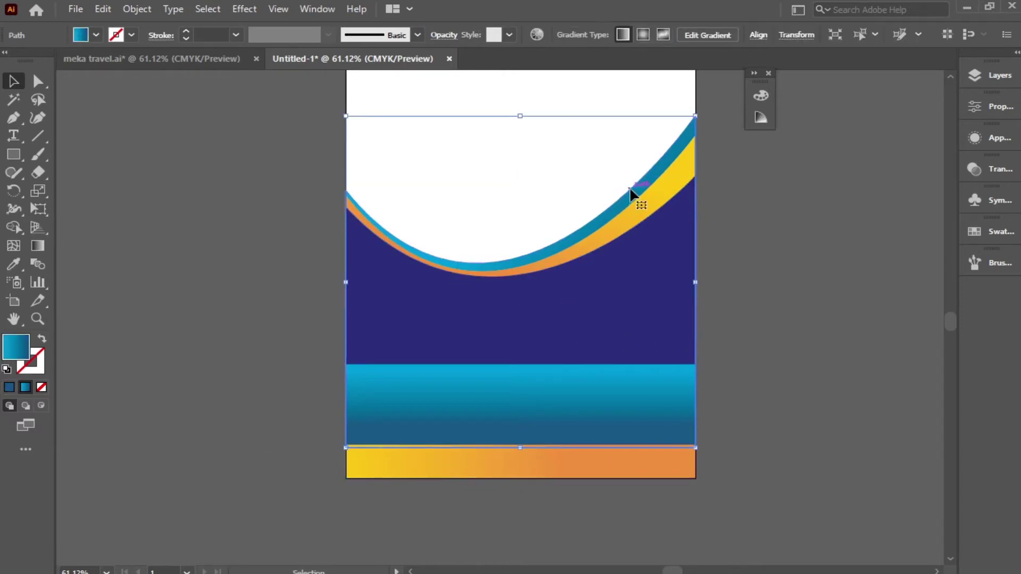
{"action": "left_click_drag", "start_coordinate": [633, 197], "coordinate": [634, 183]}
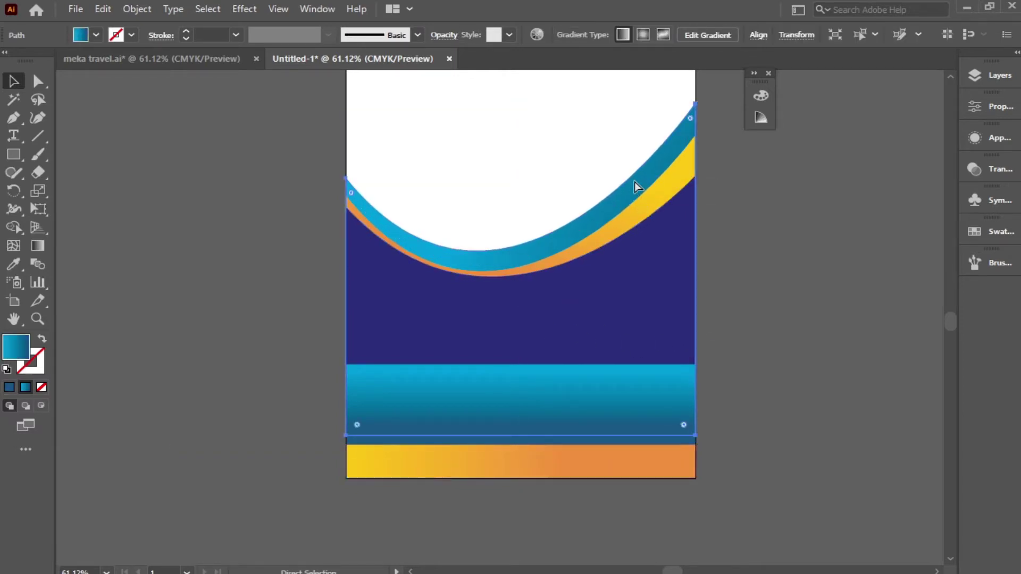
{"action": "left_click", "coordinate": [97, 35]}
{"action": "left_click", "coordinate": [30, 60]}
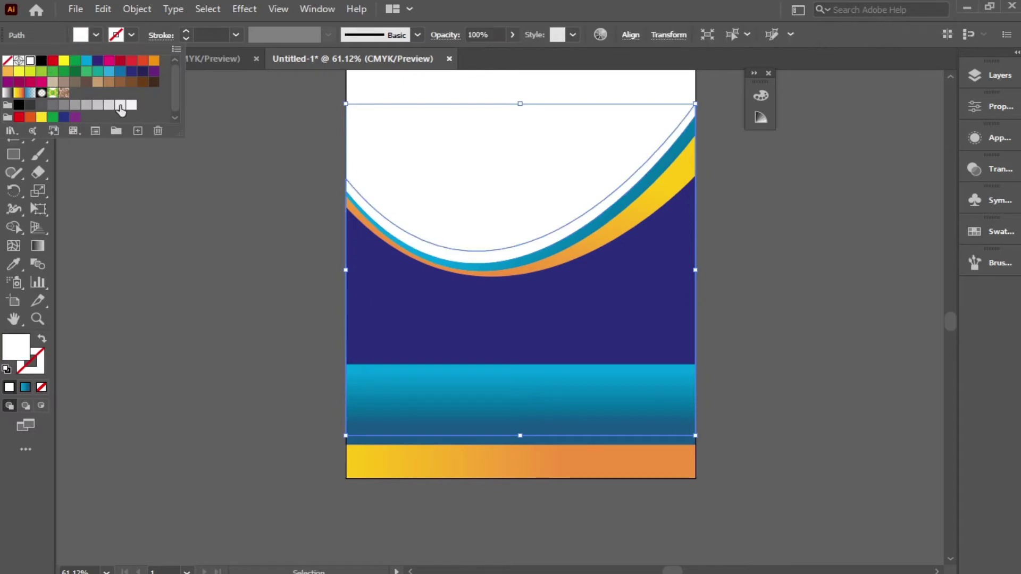
{"action": "left_click", "coordinate": [120, 106]}
{"action": "left_click", "coordinate": [218, 284]}
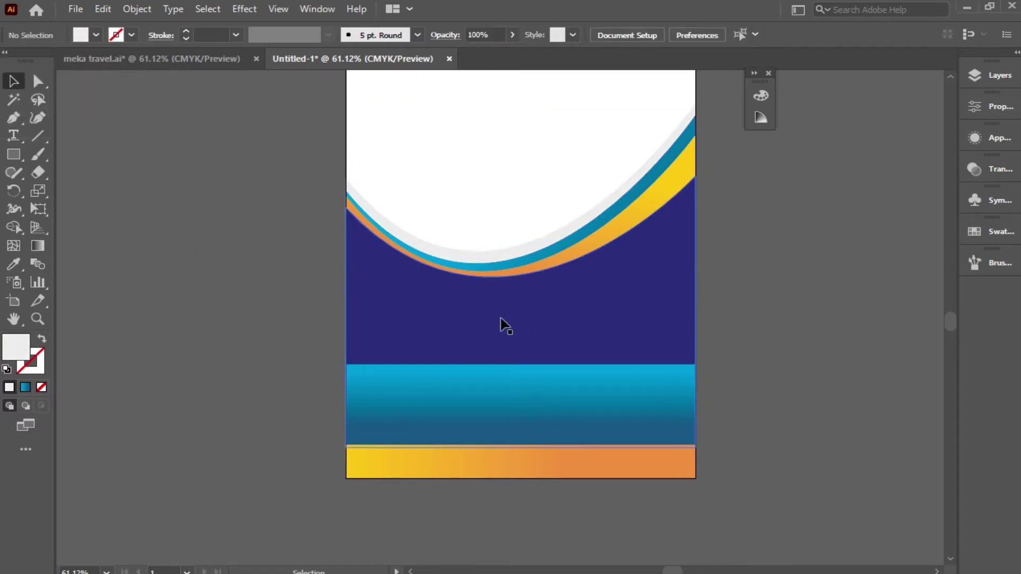
{"action": "scroll", "coordinate": [505, 321], "scroll_direction": "up", "scroll_amount": 3}
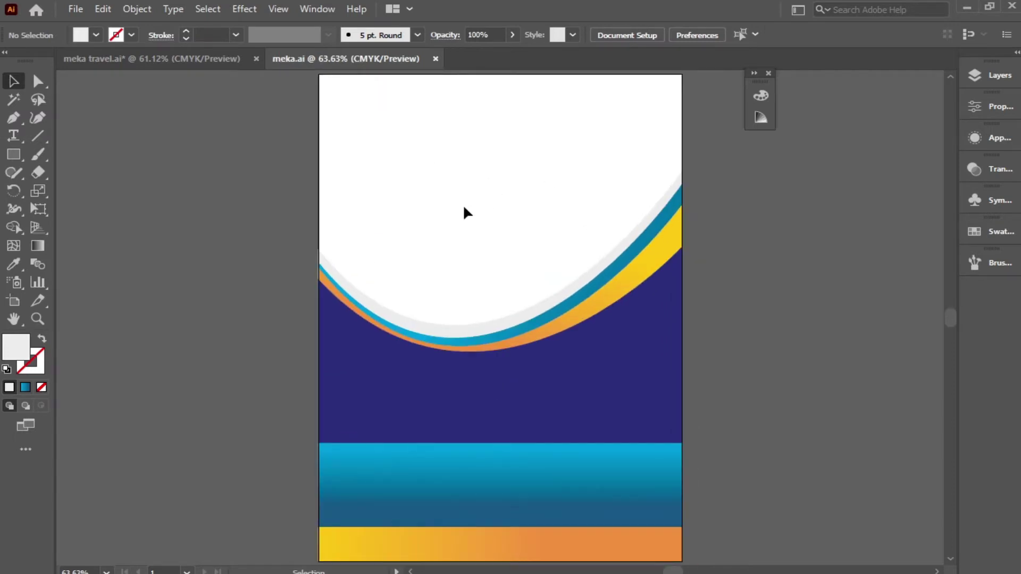
Place 14.jpg across the artboard top, behind the swooshes, stretched down to the curve
{"action": "left_click", "coordinate": [75, 9]}
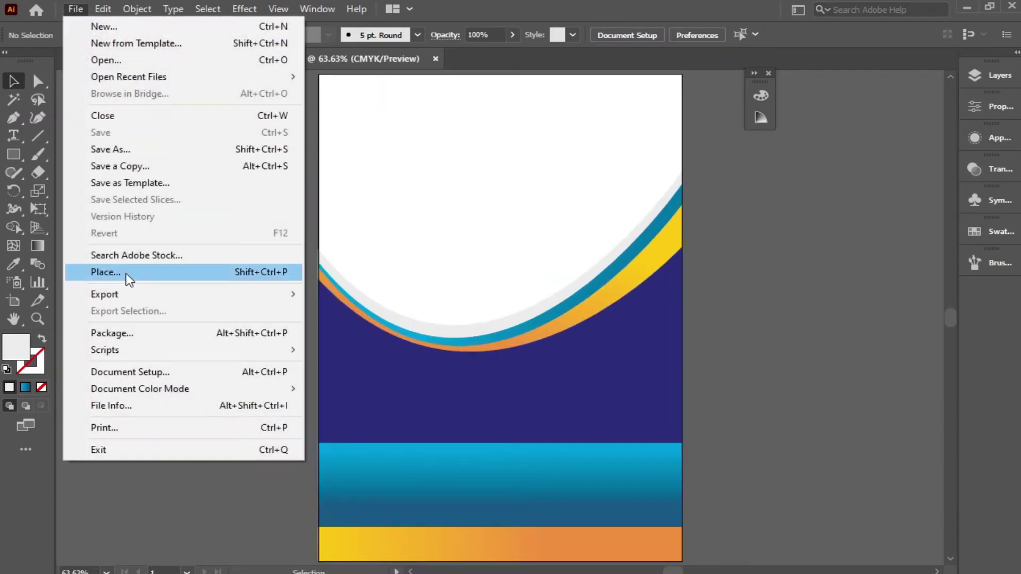
{"action": "left_click", "coordinate": [273, 272]}
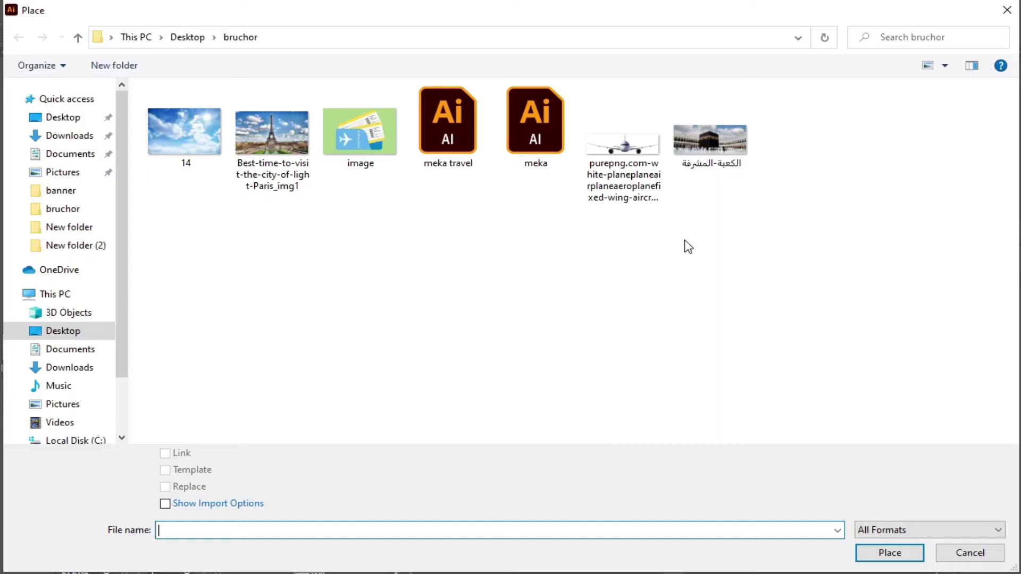
{"action": "left_click", "coordinate": [200, 135]}
{"action": "double_click", "coordinate": [200, 135]}
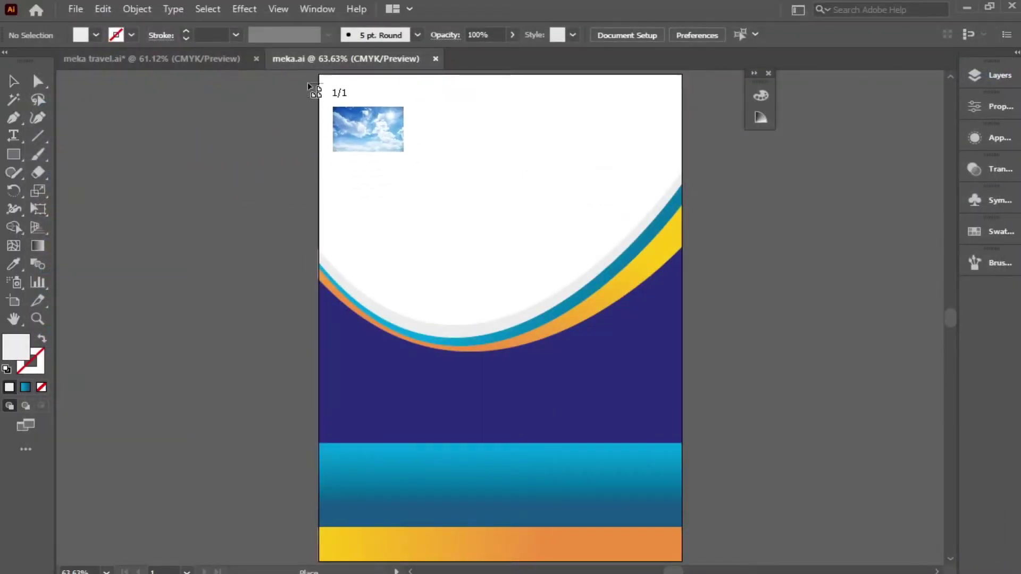
{"action": "mouse_move", "coordinate": [319, 75]}
{"action": "left_mouse_down"}
{"action": "mouse_move", "coordinate": [620, 377]}
{"action": "mouse_move", "coordinate": [672, 406]}
{"action": "left_mouse_up"}
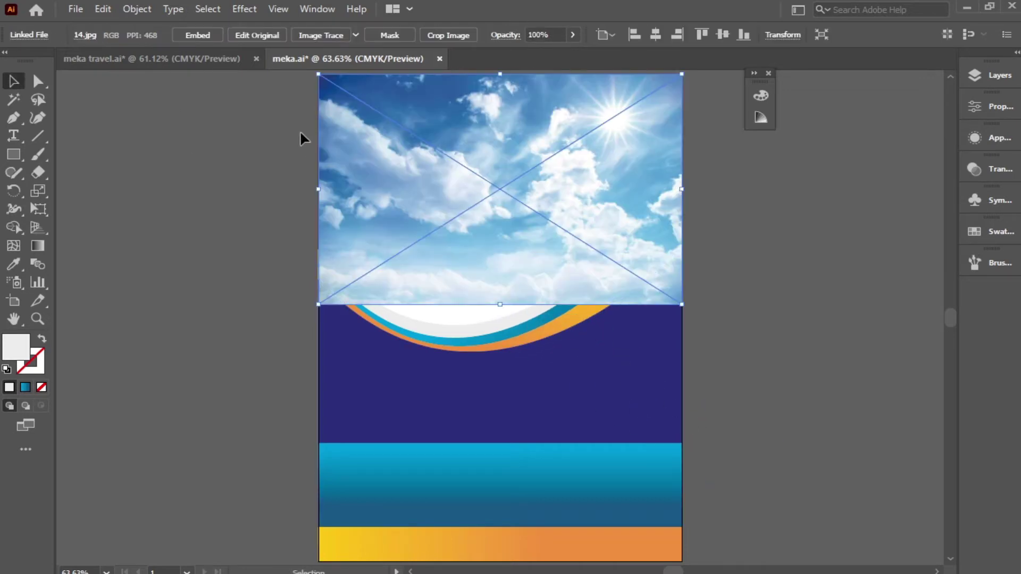
{"action": "key", "text": "ctrl+["}
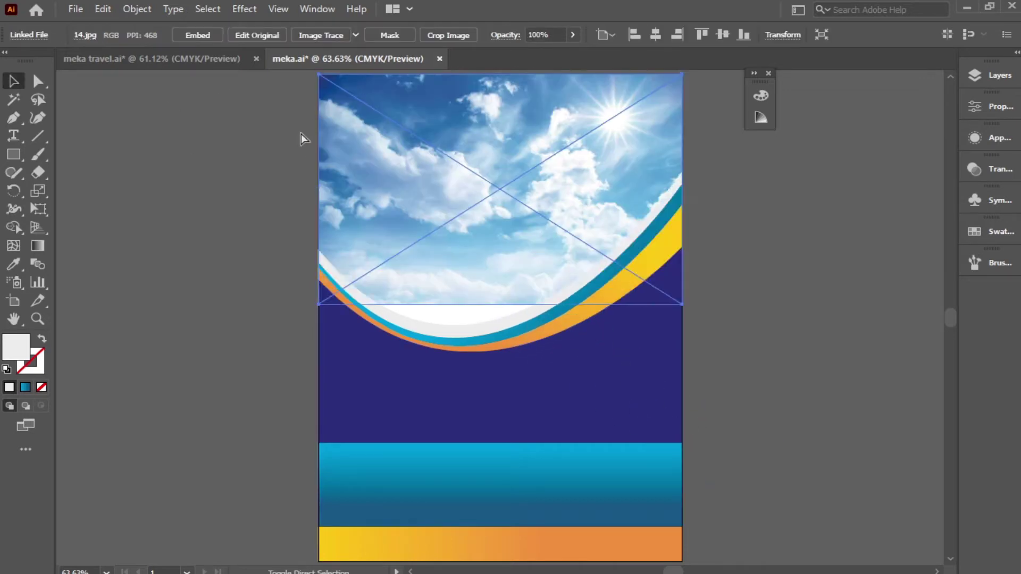
{"action": "left_click_drag", "start_coordinate": [499, 305], "coordinate": [500, 332]}
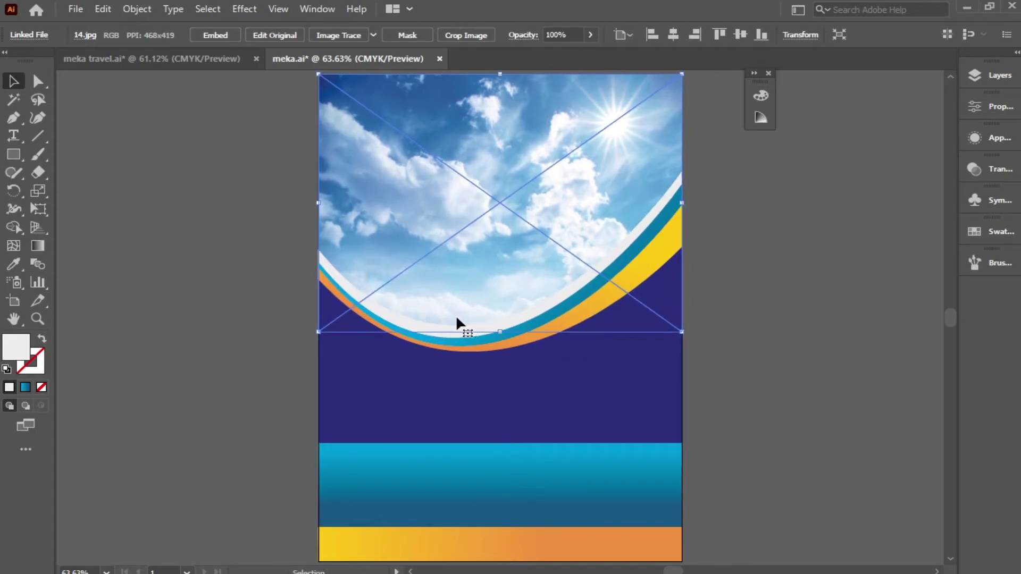
{"action": "left_click", "coordinate": [733, 285]}
Draw a rounded-corner rectangle along the artboard top and fill it navy
{"action": "key", "text": "m"}
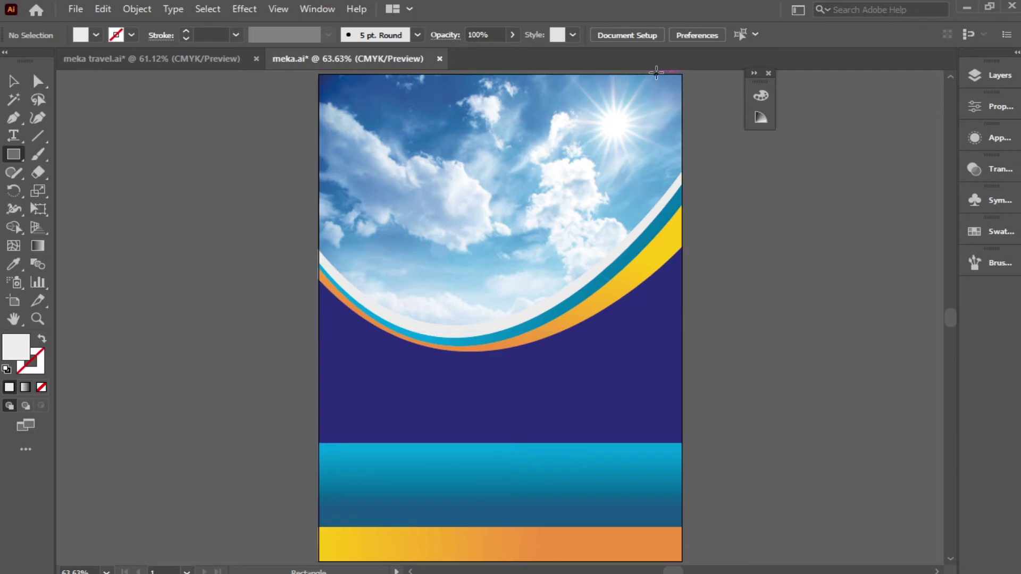
{"action": "left_click_drag", "start_coordinate": [656, 73], "coordinate": [332, 112]}
{"action": "left_click", "coordinate": [13, 81]}
{"action": "left_click_drag", "start_coordinate": [559, 91], "coordinate": [564, 91]}
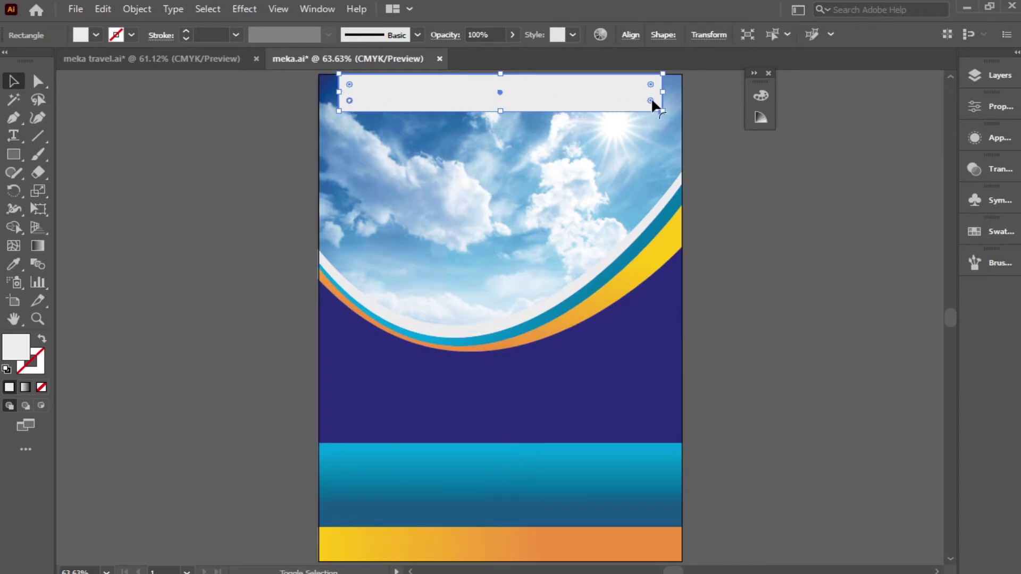
{"action": "left_click_drag", "start_coordinate": [651, 100], "coordinate": [653, 83]}
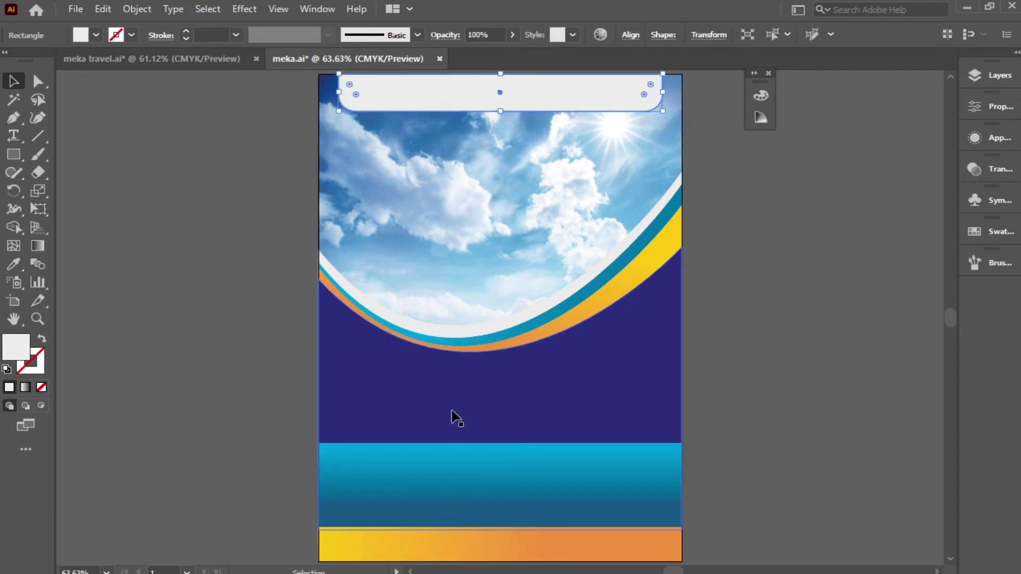
{"action": "key", "text": "i"}
{"action": "left_click", "coordinate": [588, 381]}
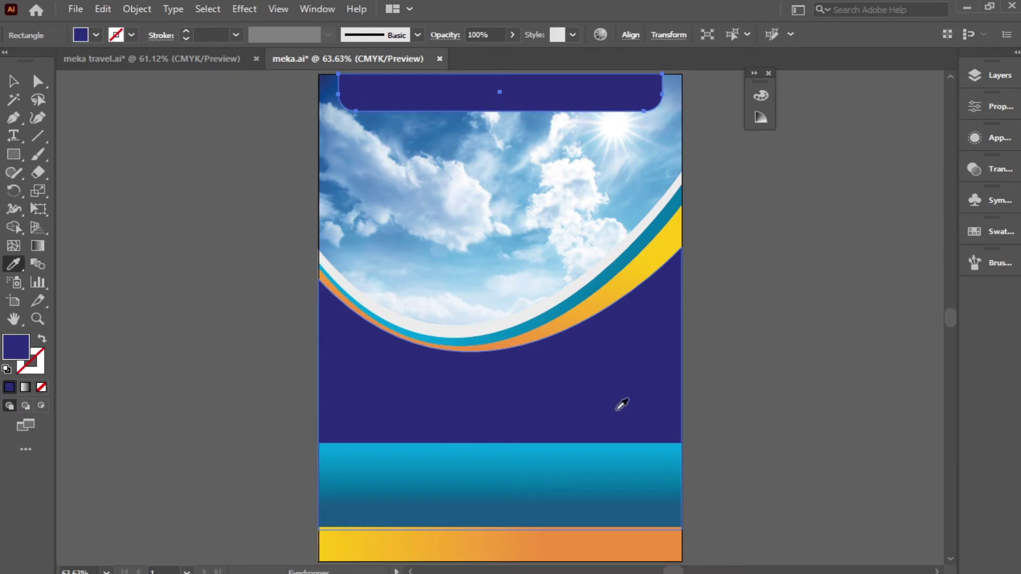
Align the navy bar's top edge to the page edge and save the document
{"action": "key", "text": "v"}
{"action": "scroll", "coordinate": [528, 129], "scroll_direction": "up", "scroll_amount": 2}
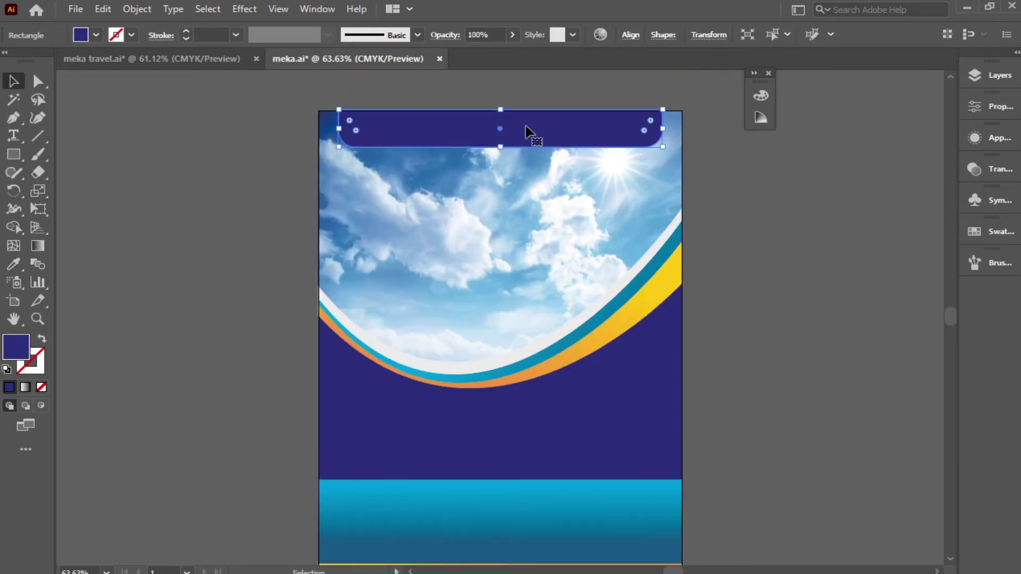
{"action": "key", "text": "shift+Up"}
{"action": "key", "text": "shift+Up"}
{"action": "key", "text": "shift+Up"}
{"action": "left_click", "coordinate": [37, 80]}
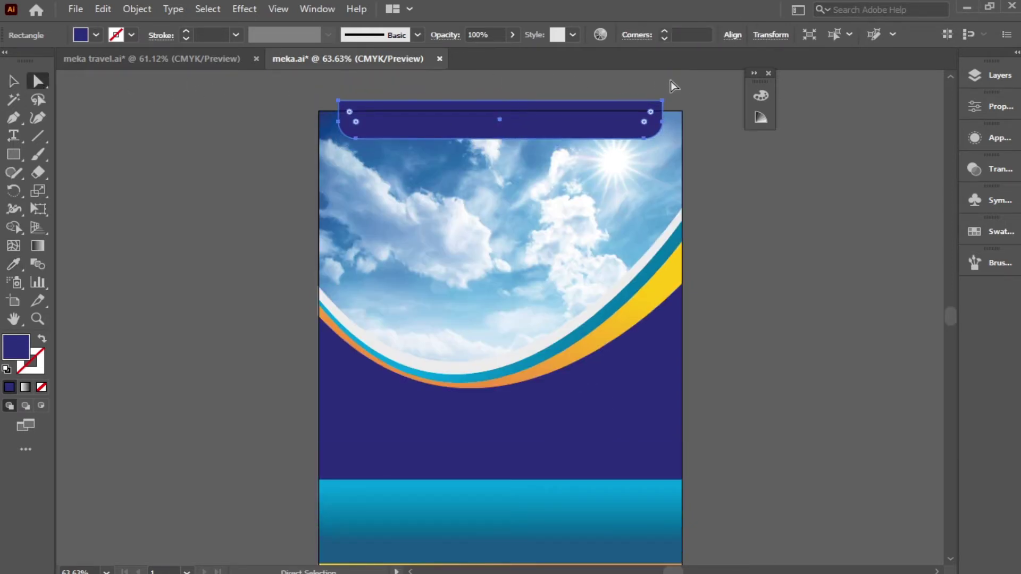
{"action": "left_click_drag", "start_coordinate": [305, 106], "coordinate": [306, 106]}
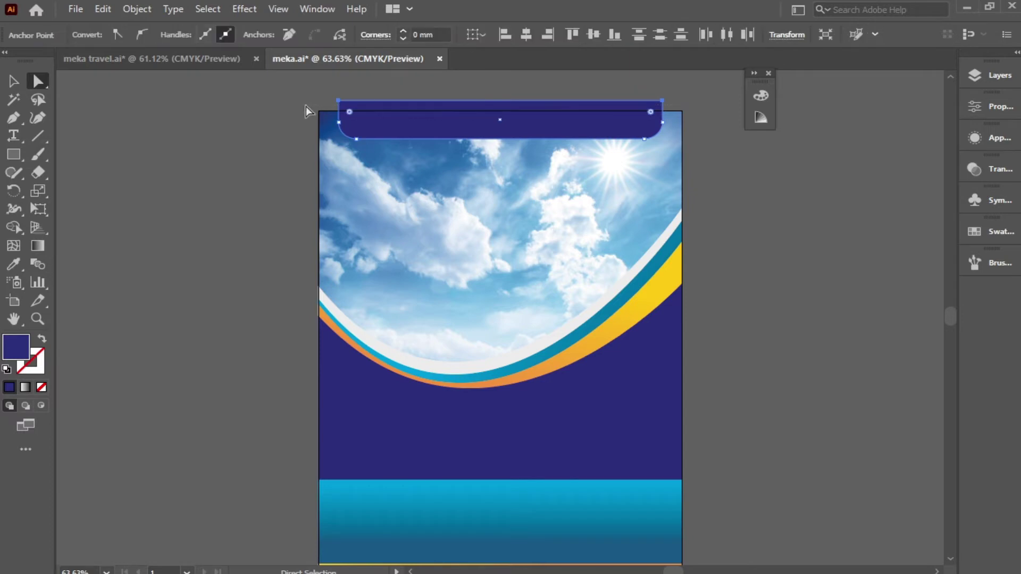
{"action": "key", "text": "Down"}
{"action": "key", "text": "Down"}
{"action": "key", "text": "Down"}
{"action": "key", "text": "Down"}
{"action": "key", "text": "Down"}
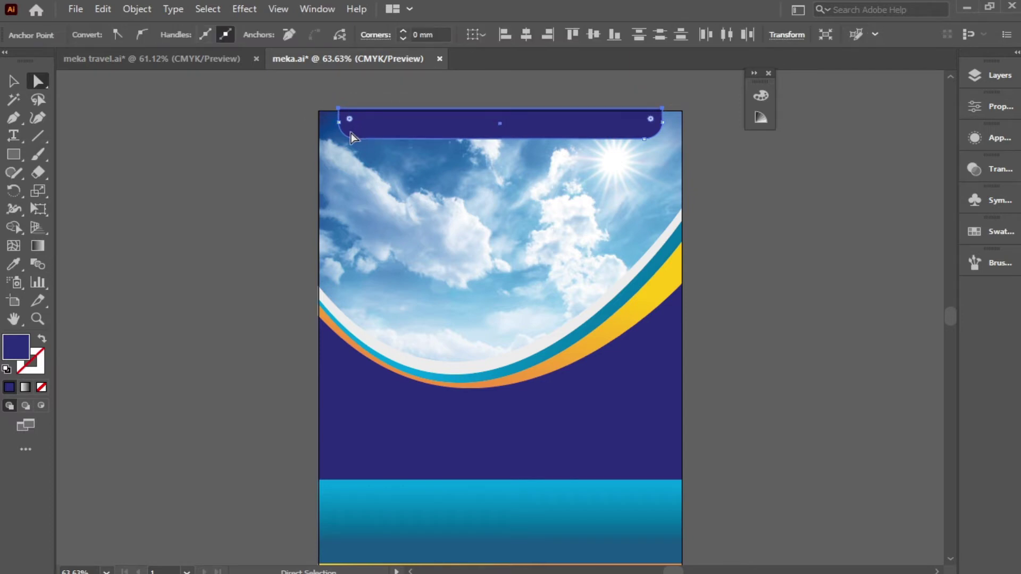
{"action": "key", "text": "Down"}
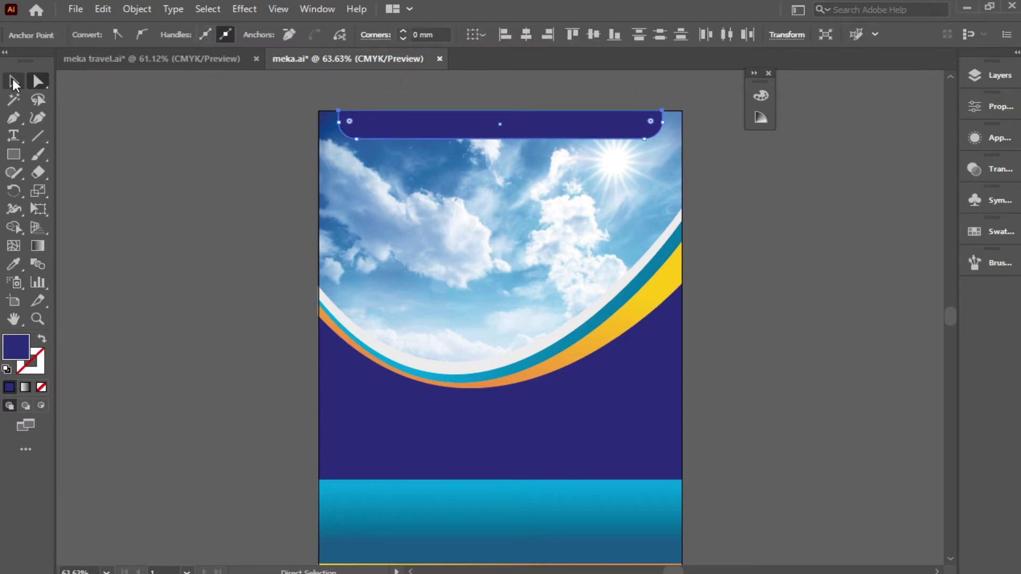
{"action": "left_click", "coordinate": [14, 83]}
{"action": "left_click", "coordinate": [745, 210]}
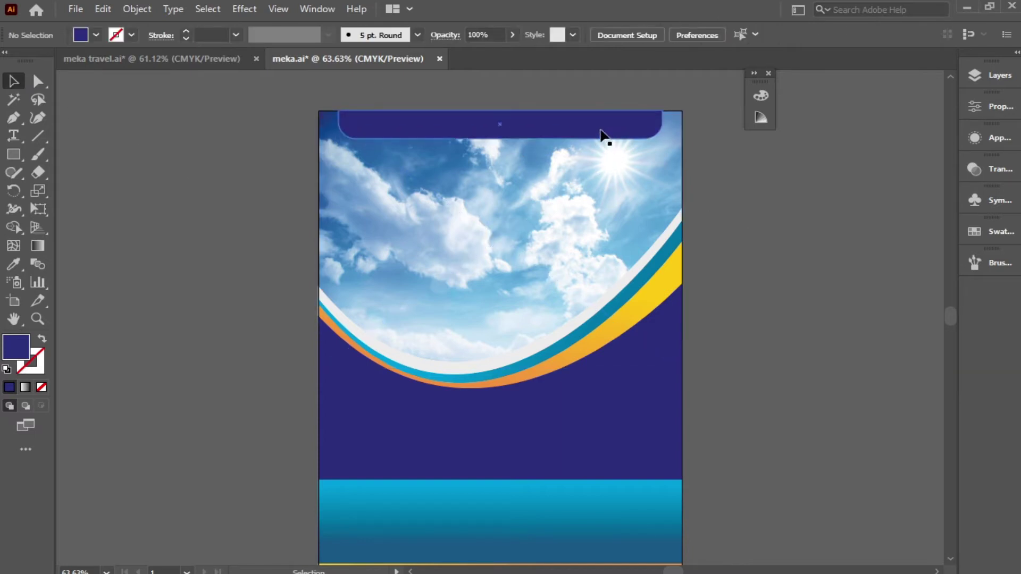
{"action": "scroll", "coordinate": [283, 331], "scroll_direction": "down", "scroll_amount": 2}
{"action": "key", "text": "ctrl+s"}
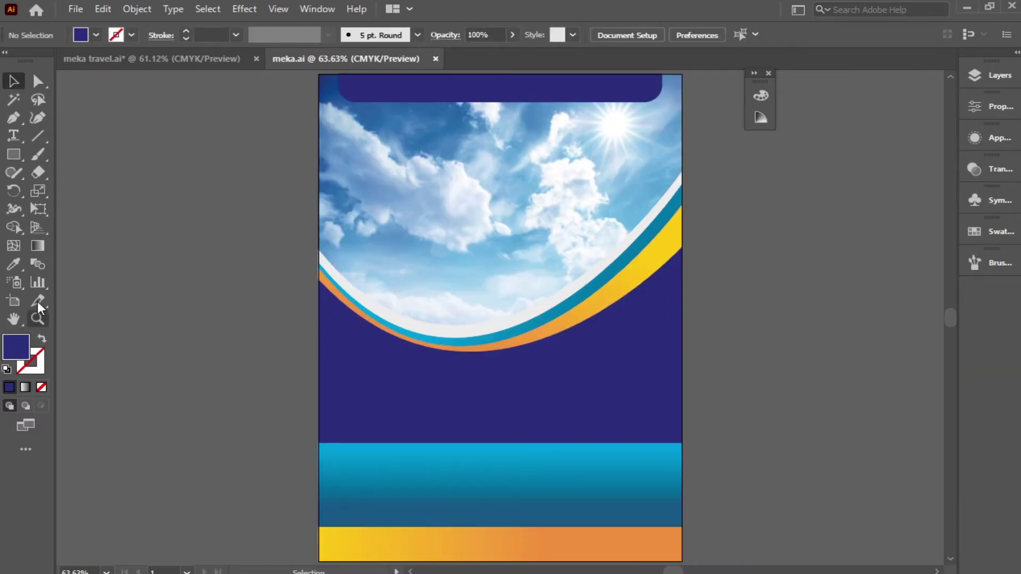
Start a 38 pt text object beside the page
{"action": "key", "text": "t"}
{"action": "left_click", "coordinate": [122, 209]}
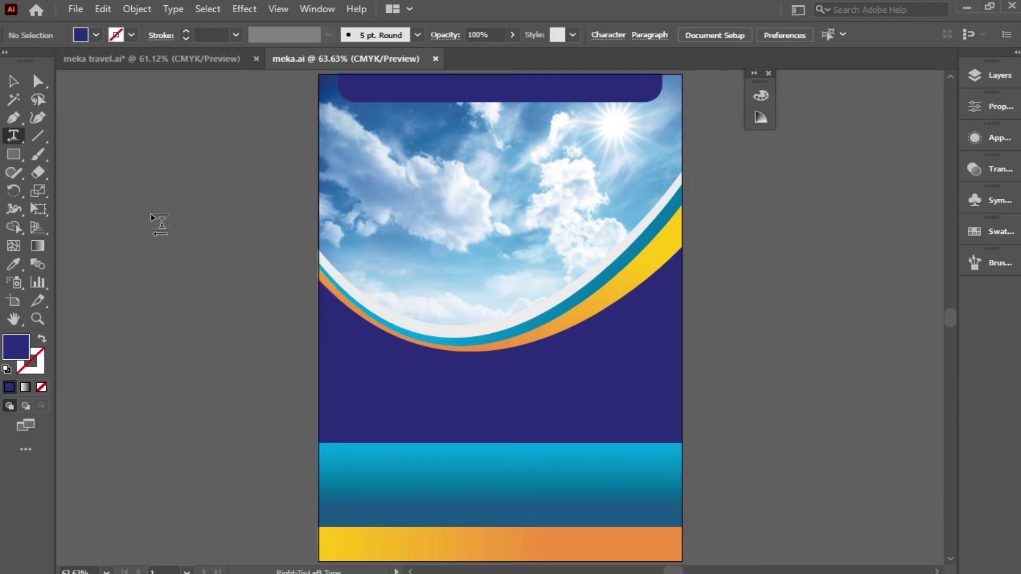
{"action": "left_click", "coordinate": [743, 31]}
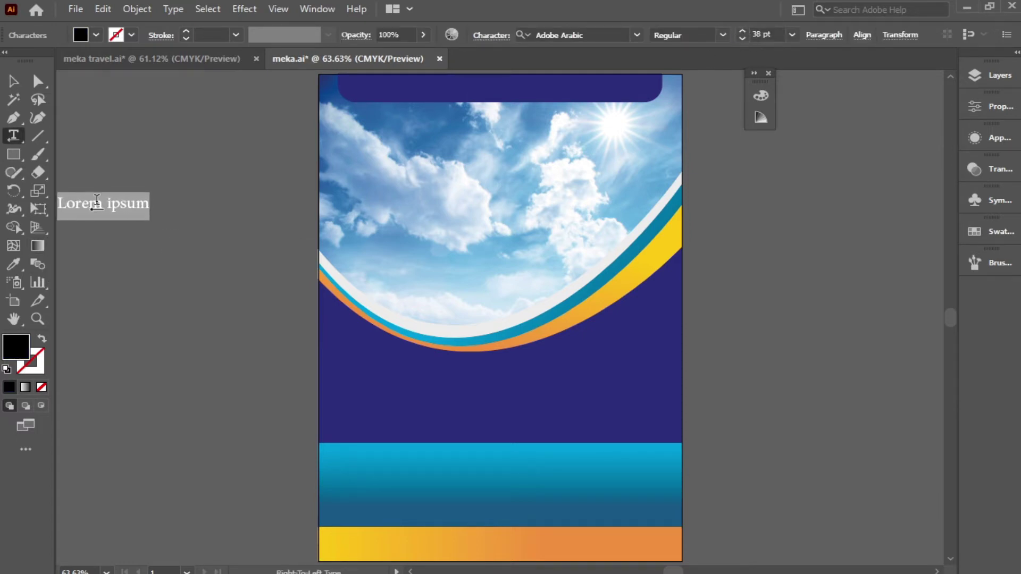
Replace the placeholder with 'Meka', enlarge it about threefold, and set it to bold Bahnschrift
{"action": "key", "text": "BackSpace"}
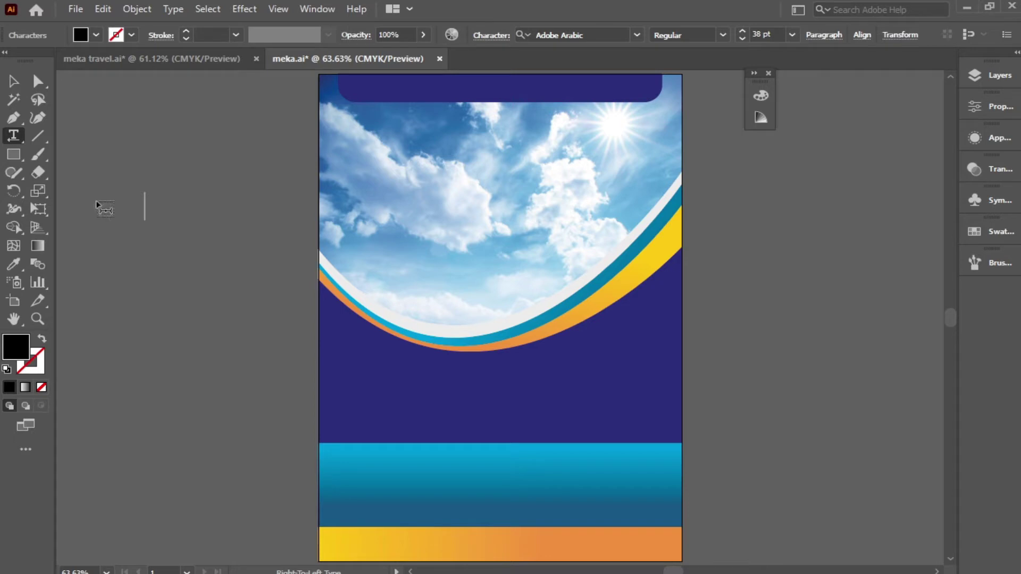
{"action": "type", "text": "Me"}
{"action": "type", "text": "k"}
{"action": "type", "text": "a"}
{"action": "key", "text": "Escape"}
{"action": "left_click_drag", "start_coordinate": [153, 189], "coordinate": [275, 169]}
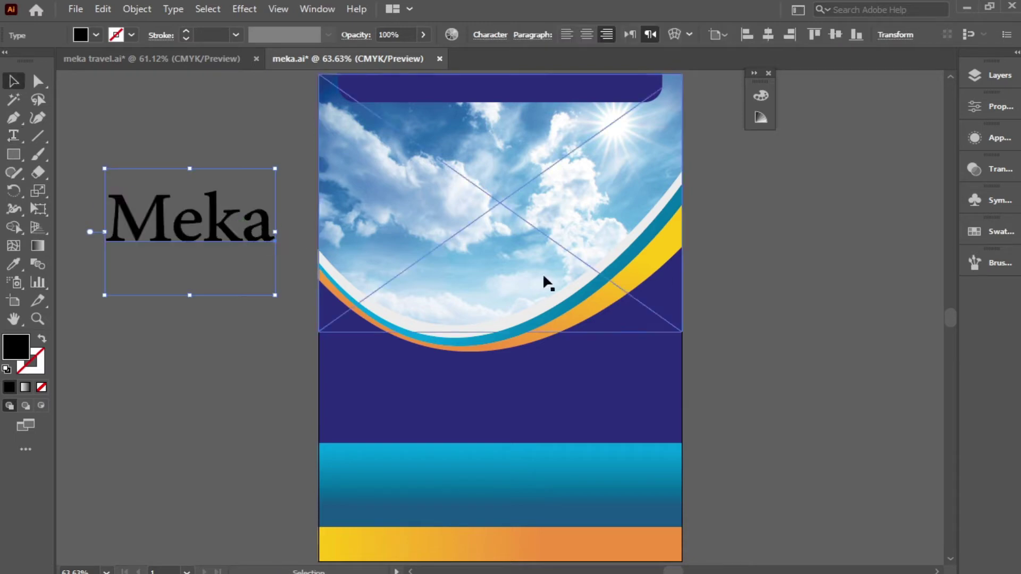
{"action": "left_click", "coordinate": [489, 35]}
{"action": "left_click", "coordinate": [495, 60]}
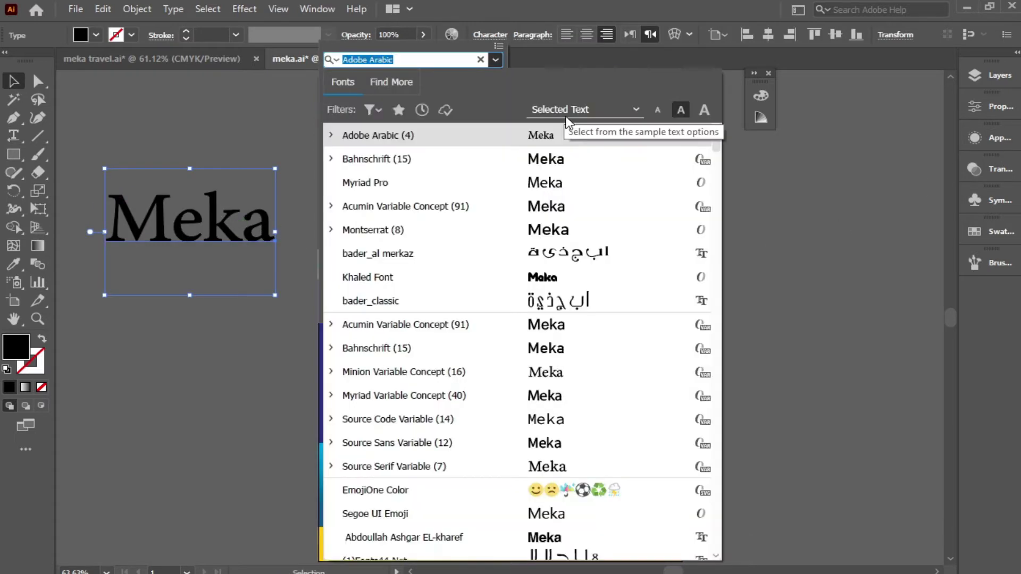
{"action": "left_click", "coordinate": [546, 160]}
{"action": "left_click", "coordinate": [471, 81]}
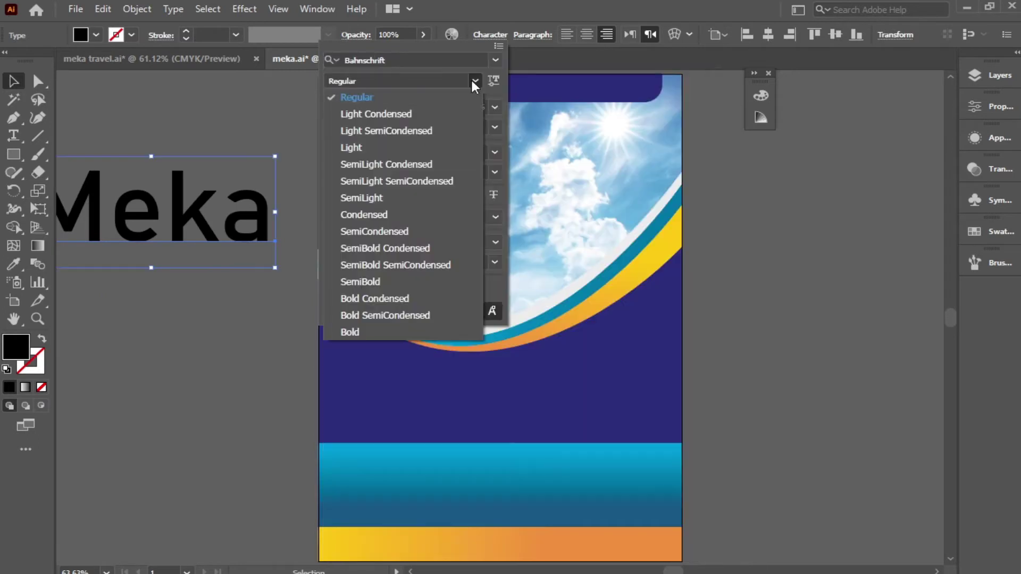
{"action": "left_click", "coordinate": [364, 331]}
{"action": "left_click_drag", "start_coordinate": [213, 213], "coordinate": [325, 194]}
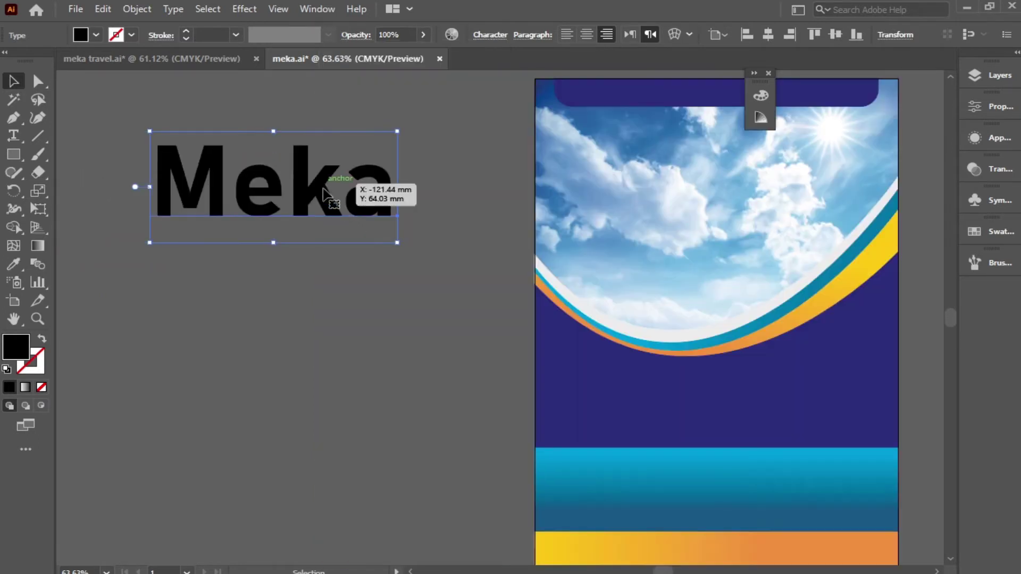
In meka.ai, Alt-drag a duplicate of the Meka text downward and reposition both copies
{"action": "left_click", "coordinate": [237, 60]}
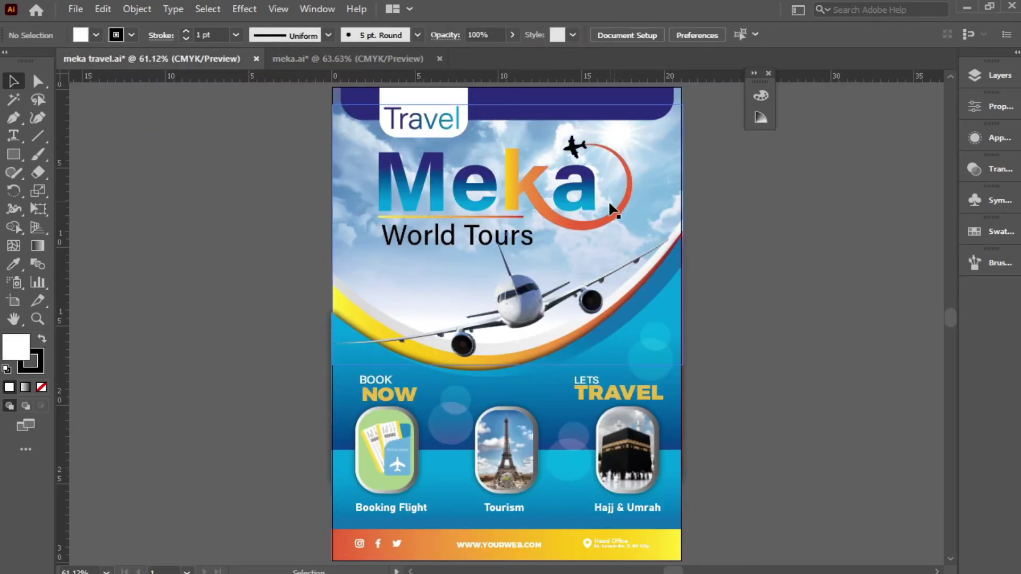
{"action": "key", "text": "ctrl+Tab"}
{"action": "mouse_move", "coordinate": [330, 194]}
{"action": "left_mouse_down"}
{"action": "mouse_move", "coordinate": [372, 156]}
{"action": "mouse_move", "coordinate": [370, 312]}
{"action": "left_mouse_up"}
{"action": "left_click_drag", "start_coordinate": [345, 176], "coordinate": [366, 141]}
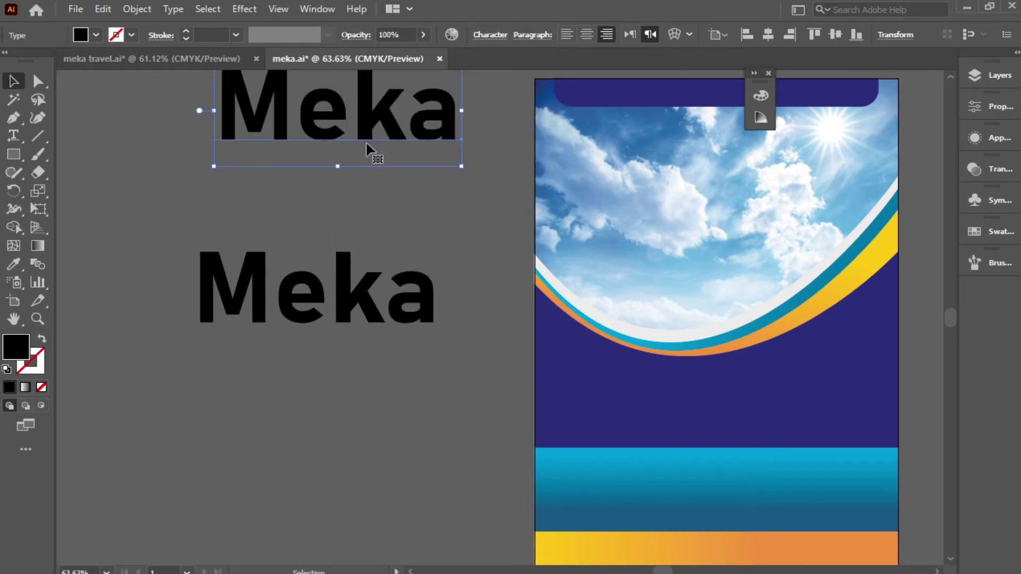
{"action": "scroll", "coordinate": [366, 142], "scroll_direction": "up", "scroll_amount": 5}
{"action": "left_click_drag", "start_coordinate": [406, 273], "coordinate": [410, 158]}
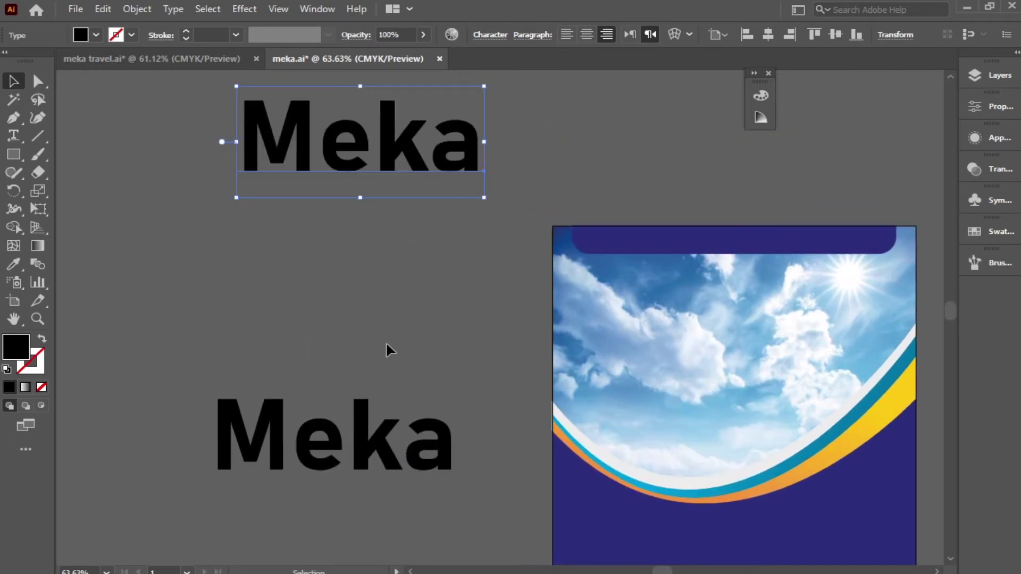
{"action": "left_click_drag", "start_coordinate": [372, 447], "coordinate": [378, 330]}
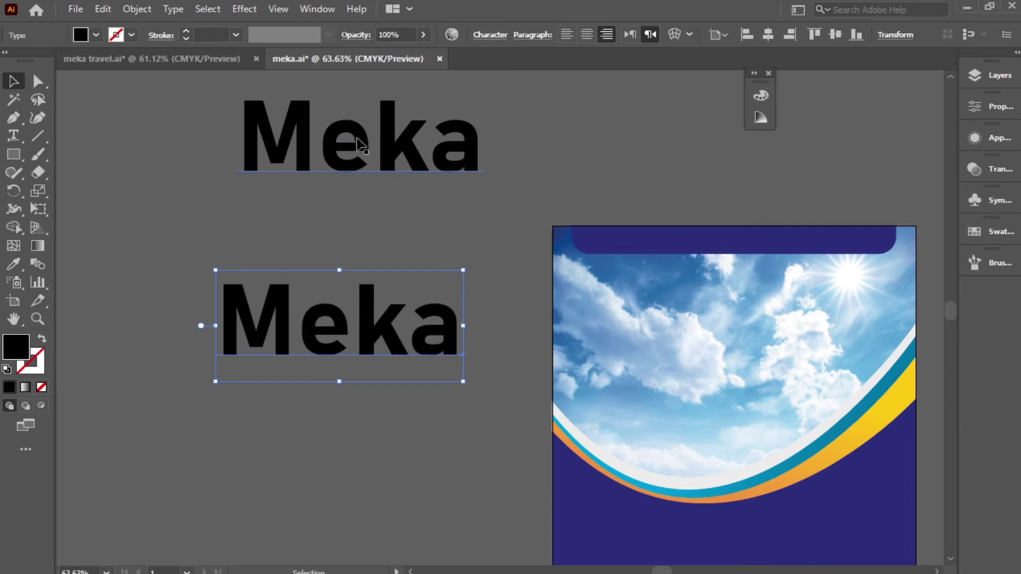
Nudge the lower Meka up-left and expand it into outlines with Object > Expand
{"action": "left_click_drag", "start_coordinate": [360, 342], "coordinate": [345, 318]}
{"action": "left_click", "coordinate": [137, 9]}
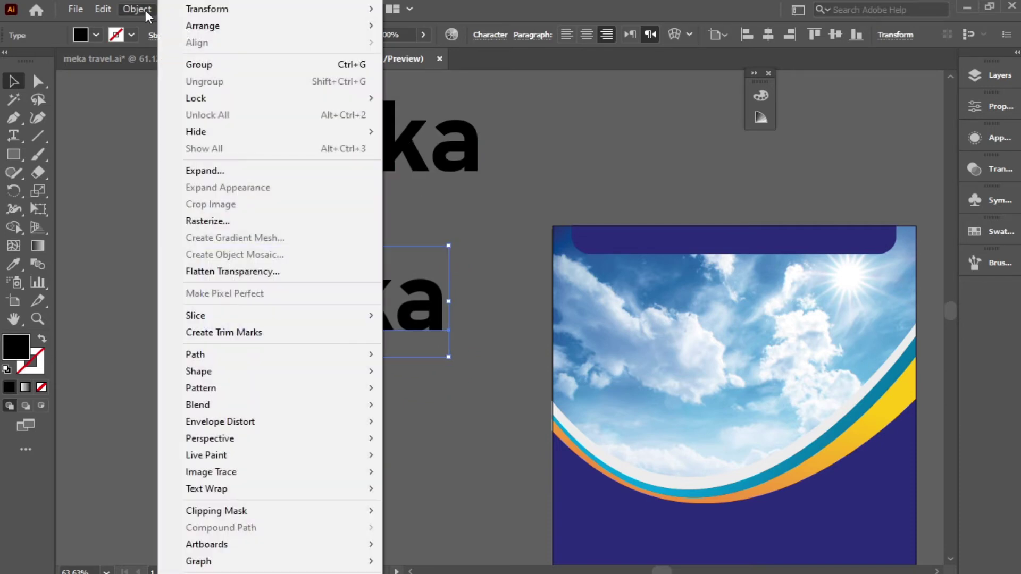
{"action": "left_click", "coordinate": [246, 171]}
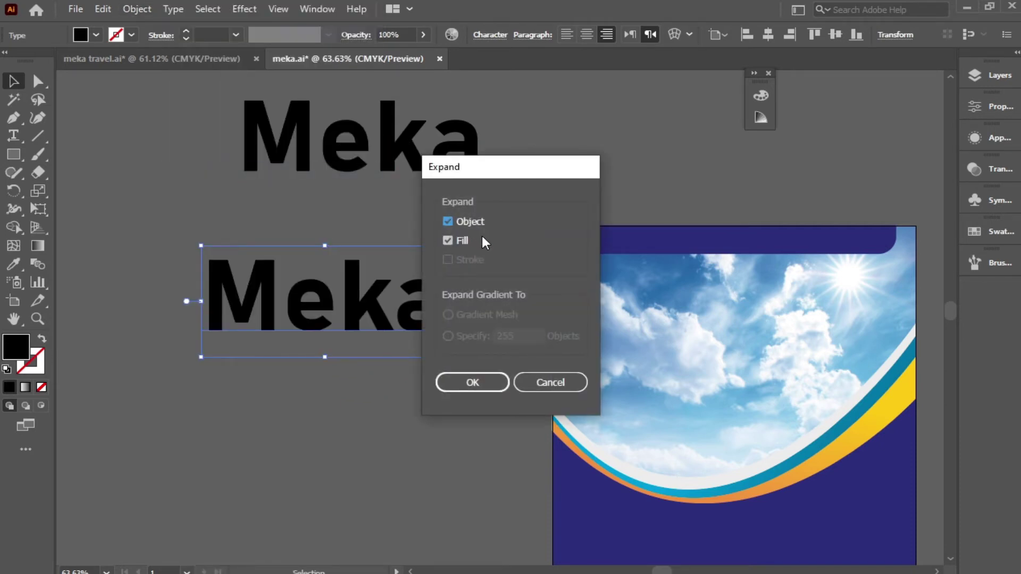
{"action": "left_click", "coordinate": [477, 383]}
{"action": "left_click", "coordinate": [358, 358]}
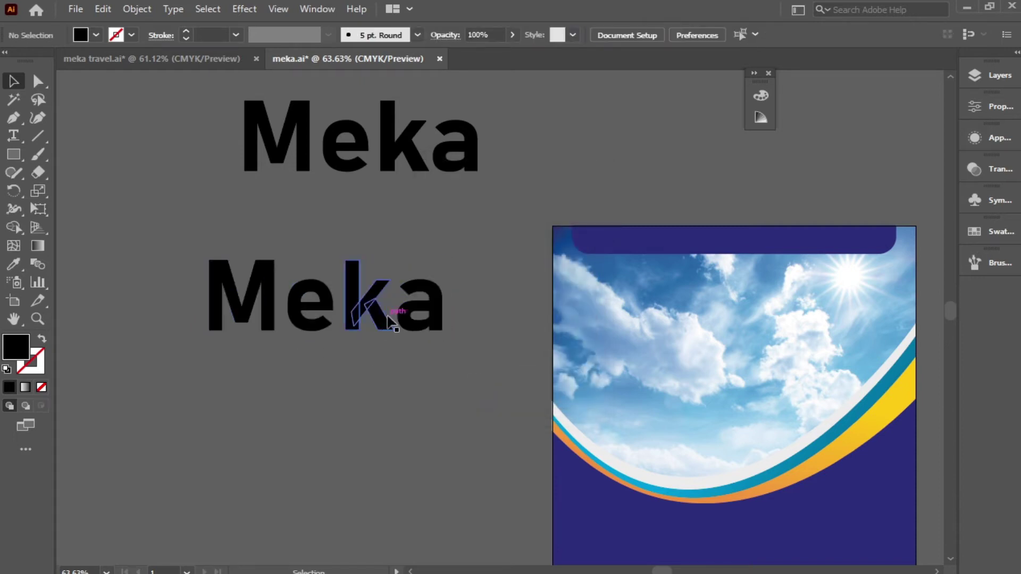
Reshape the k in isolation, undo back to live type, and nudge the text up-left
{"action": "double_click", "coordinate": [375, 318]}
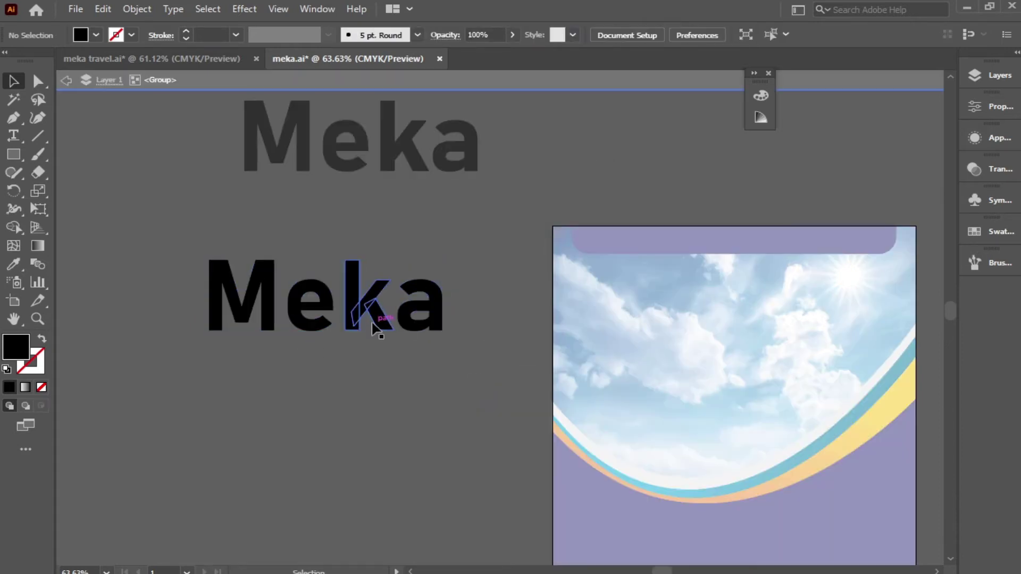
{"action": "double_click", "coordinate": [372, 323]}
{"action": "left_click_drag", "start_coordinate": [381, 319], "coordinate": [393, 342]}
{"action": "left_click_drag", "start_coordinate": [379, 289], "coordinate": [391, 268]}
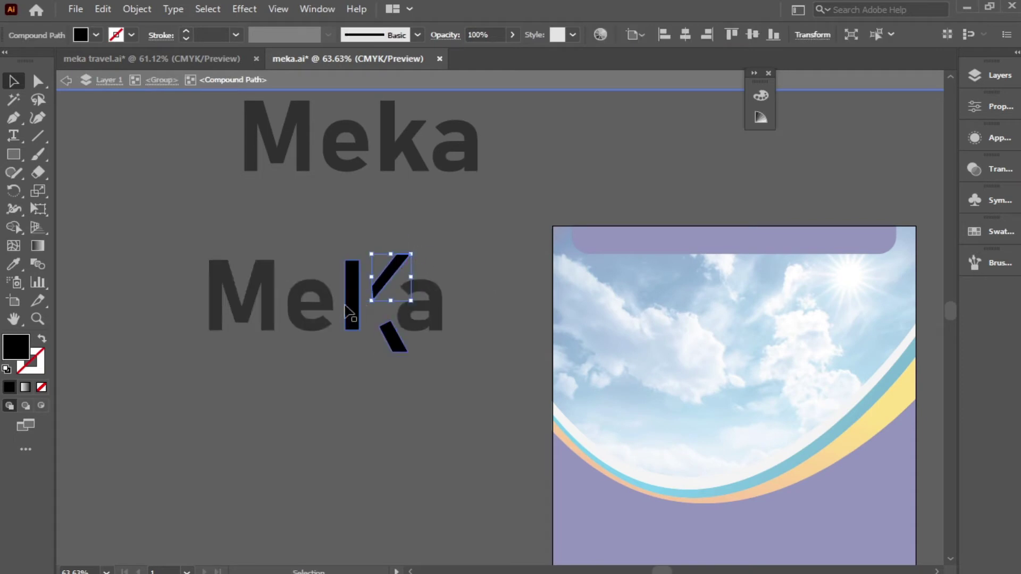
{"action": "key", "text": "ctrl+z"}
{"action": "key", "text": "ctrl+z"}
{"action": "key", "text": "ctrl+z"}
{"action": "key", "text": "ctrl+z"}
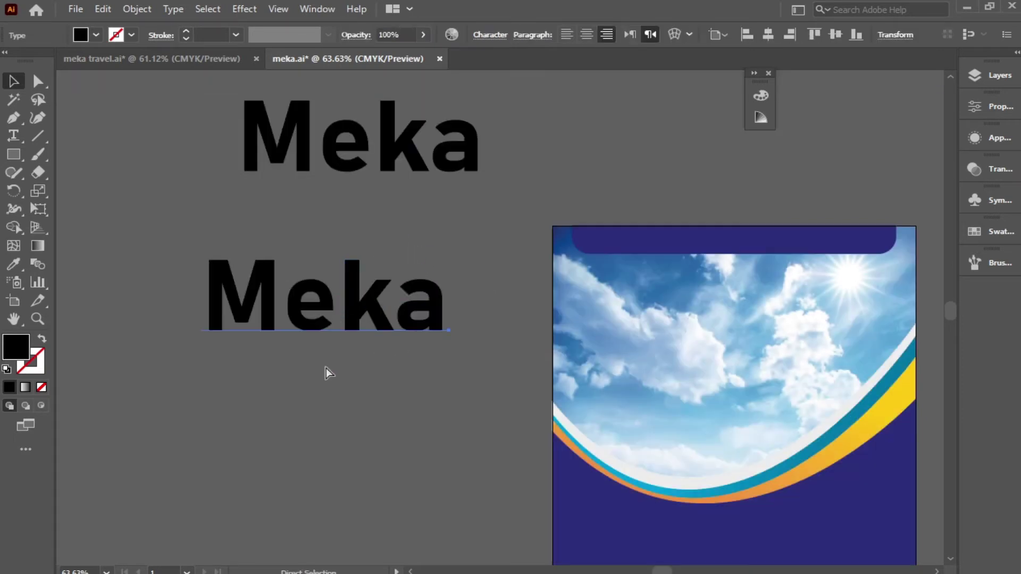
{"action": "key", "text": "v"}
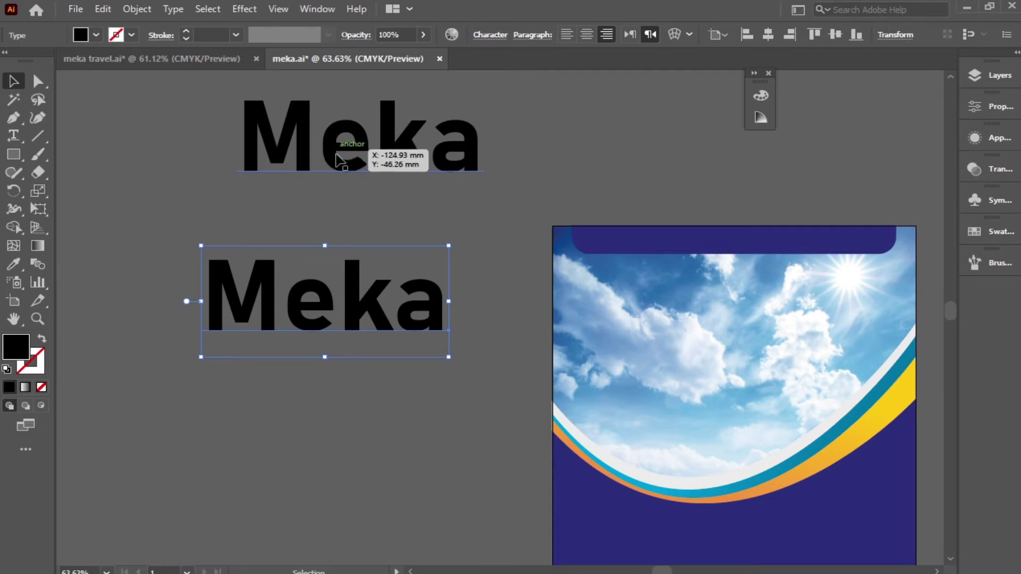
{"action": "left_click_drag", "start_coordinate": [419, 256], "coordinate": [406, 249]}
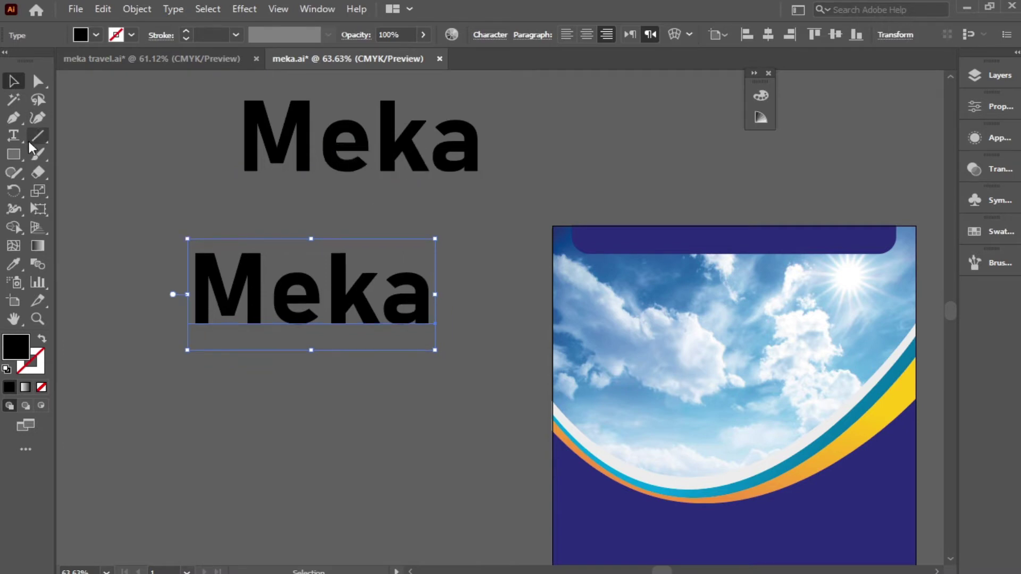
Draw a freehand Pencil loop around 'ka' of the lower Meka, thicken it, and position it
{"action": "left_click", "coordinate": [11, 173]}
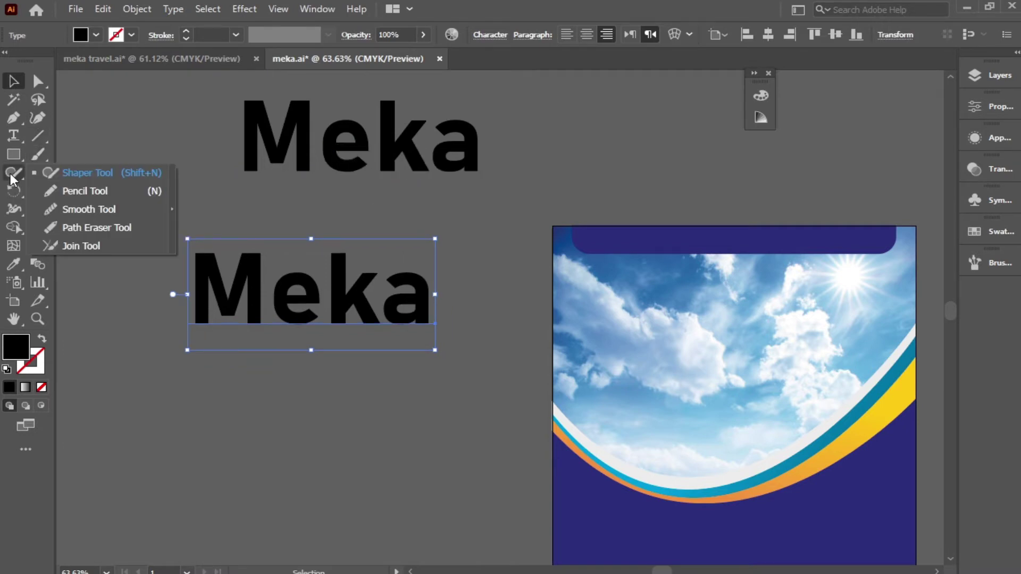
{"action": "left_click", "coordinate": [81, 191]}
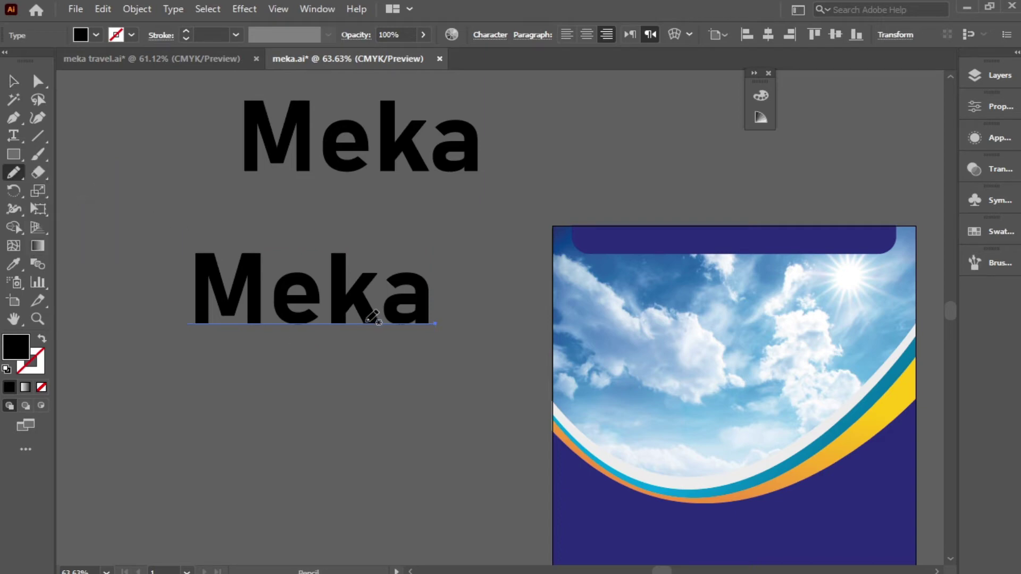
{"action": "left_click_drag", "start_coordinate": [367, 318], "coordinate": [408, 250]}
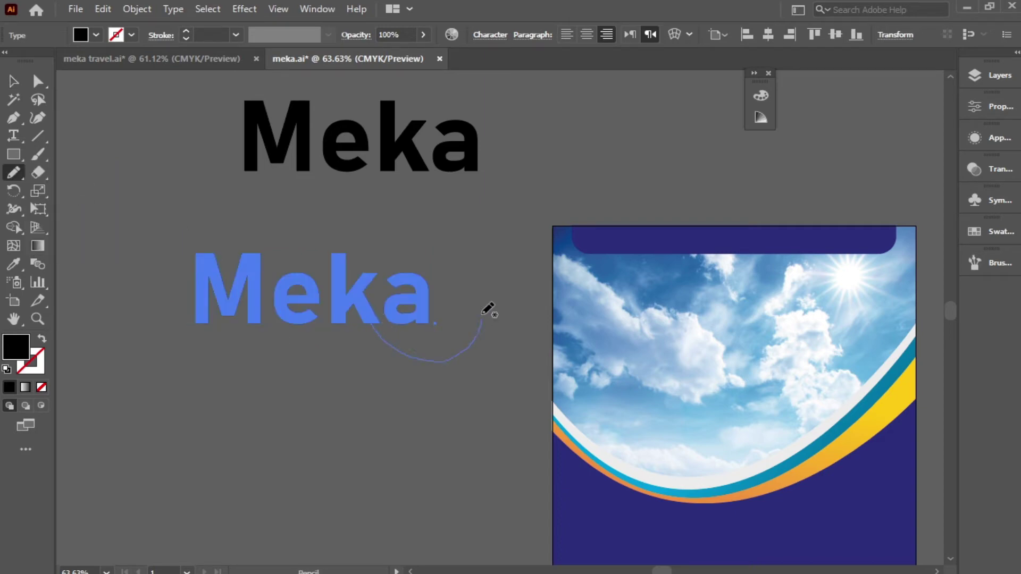
{"action": "left_click", "coordinate": [185, 32]}
{"action": "key", "text": "v"}
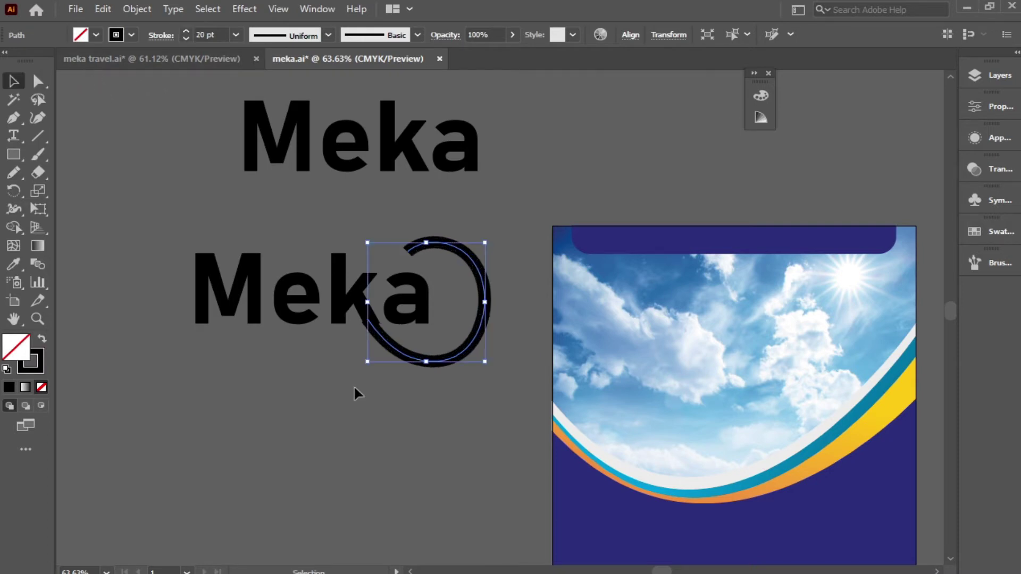
{"action": "scroll", "coordinate": [359, 396], "scroll_direction": "up", "scroll_amount": 3, "text": "alt"}
{"action": "scroll", "coordinate": [410, 307], "scroll_direction": "up", "scroll_amount": 1, "text": "alt"}
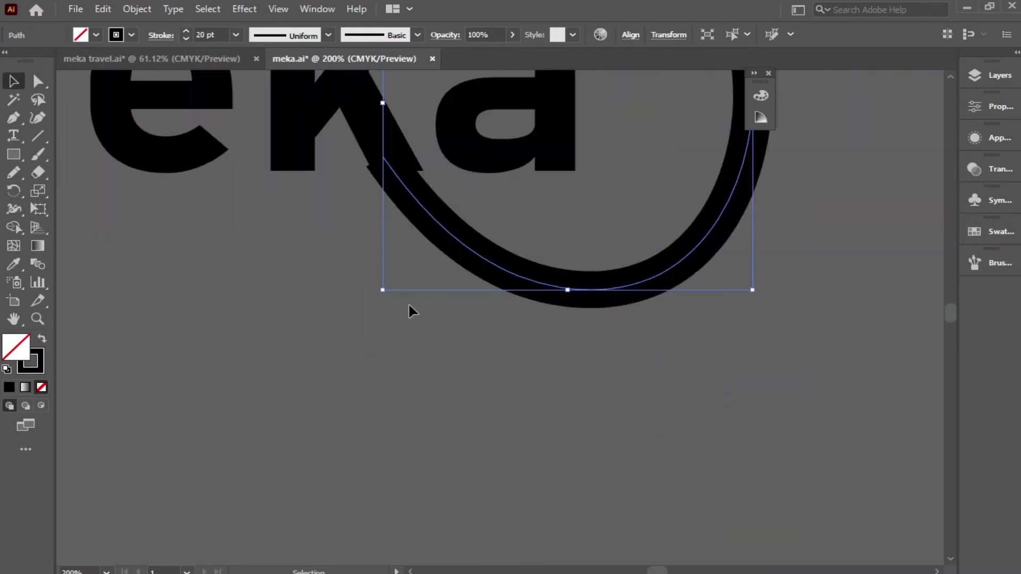
{"action": "left_click_drag", "start_coordinate": [431, 212], "coordinate": [439, 220]}
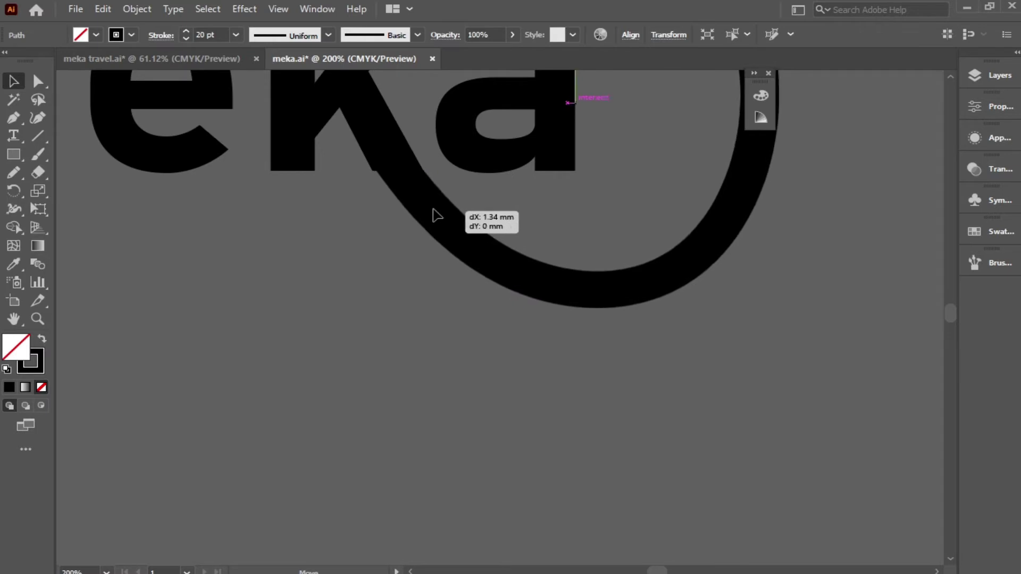
{"action": "left_click_drag", "start_coordinate": [439, 222], "coordinate": [433, 216]}
Raise the loop's stroke weight further toward 22 pt and fine-tune its position
{"action": "left_click", "coordinate": [303, 281]}
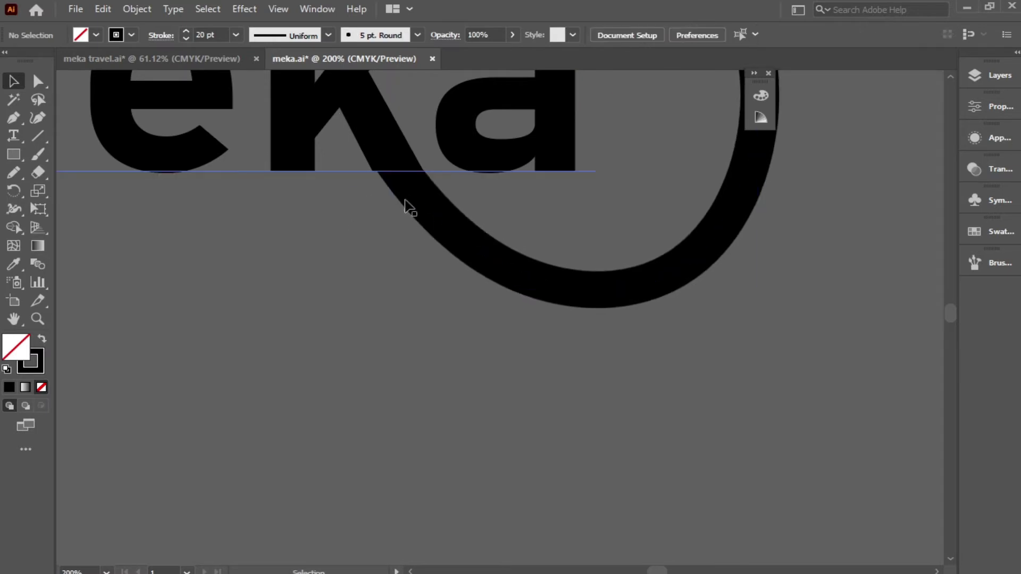
{"action": "left_click", "coordinate": [411, 206]}
{"action": "left_click", "coordinate": [604, 304]}
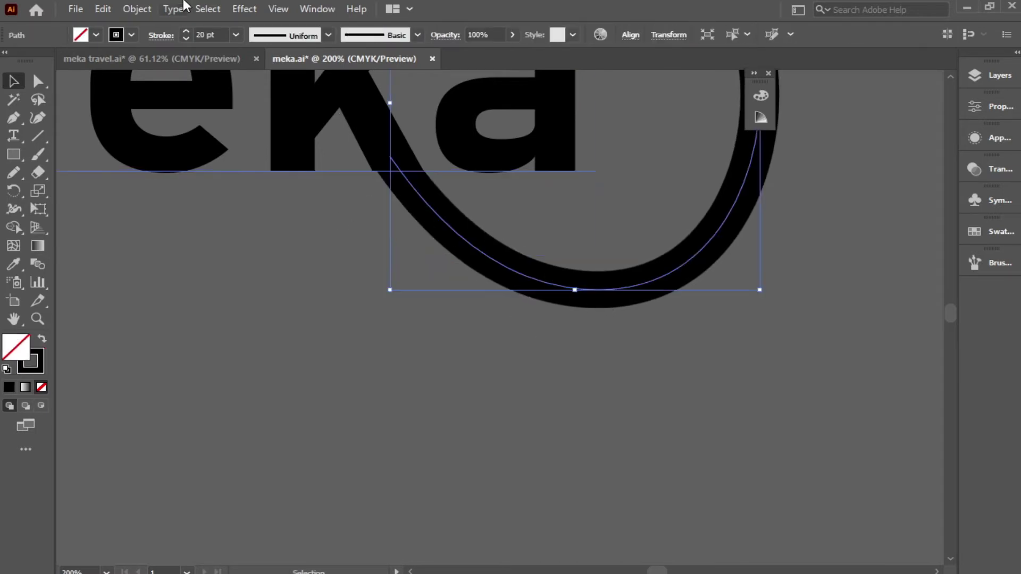
{"action": "left_click", "coordinate": [186, 31]}
{"action": "left_click", "coordinate": [294, 340]}
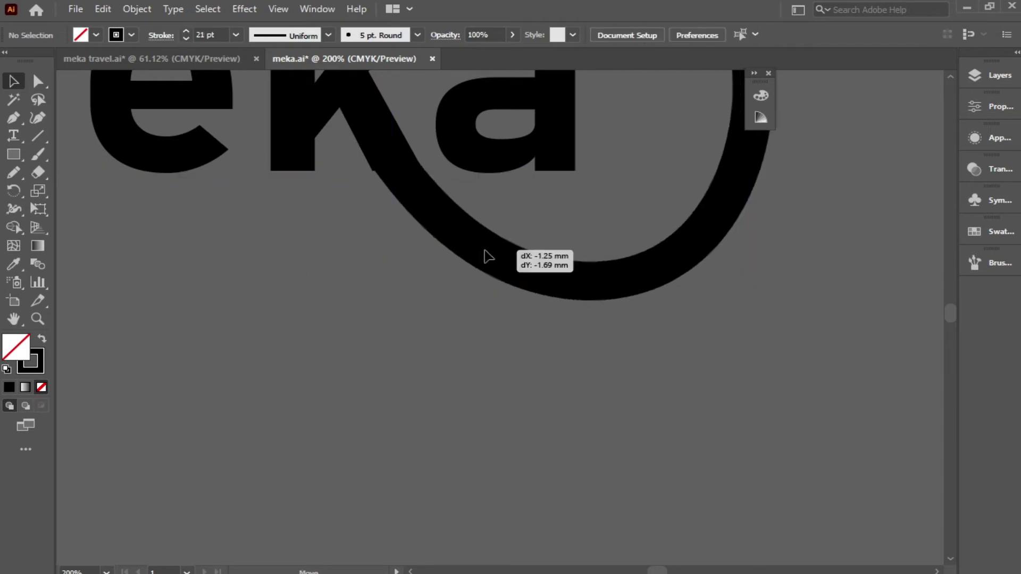
{"action": "left_click_drag", "start_coordinate": [493, 264], "coordinate": [486, 256]}
{"action": "key", "text": "ctrl+z"}
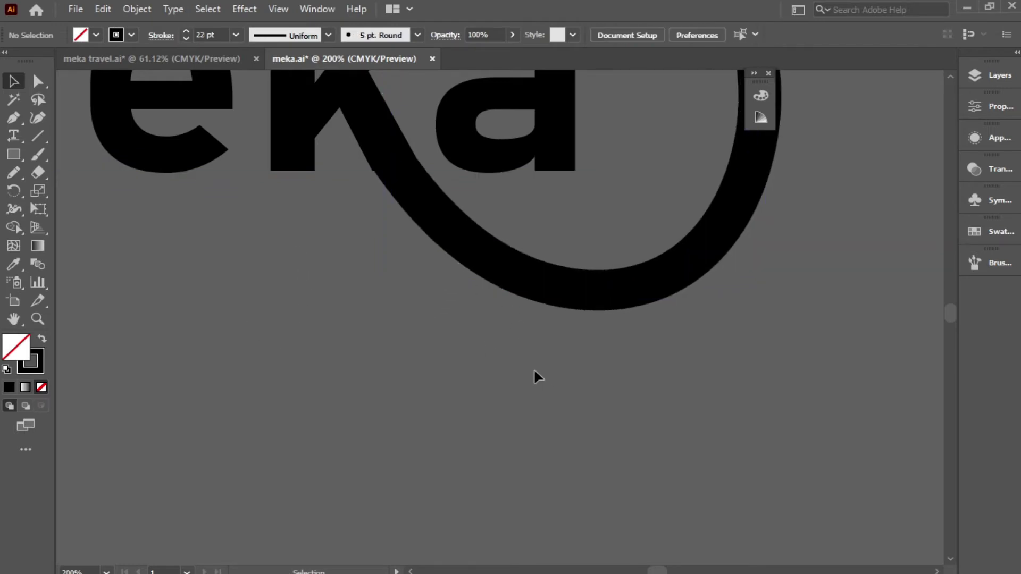
{"action": "key", "text": "ctrl+1"}
{"action": "left_click", "coordinate": [630, 165]}
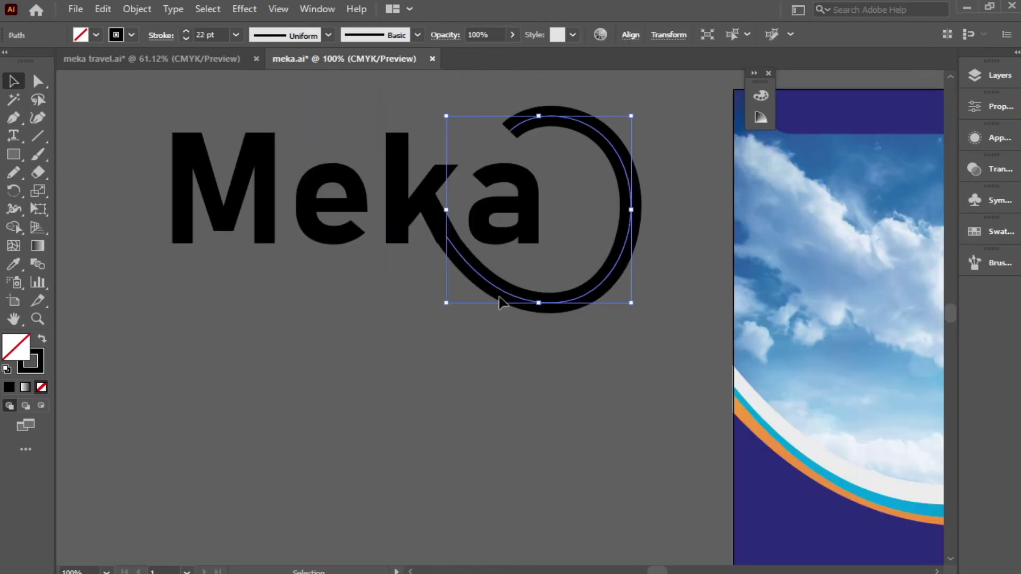
Apply Width Profile 4 to the loop's stroke and smooth its curve with the Smooth tool
{"action": "left_click", "coordinate": [328, 36]}
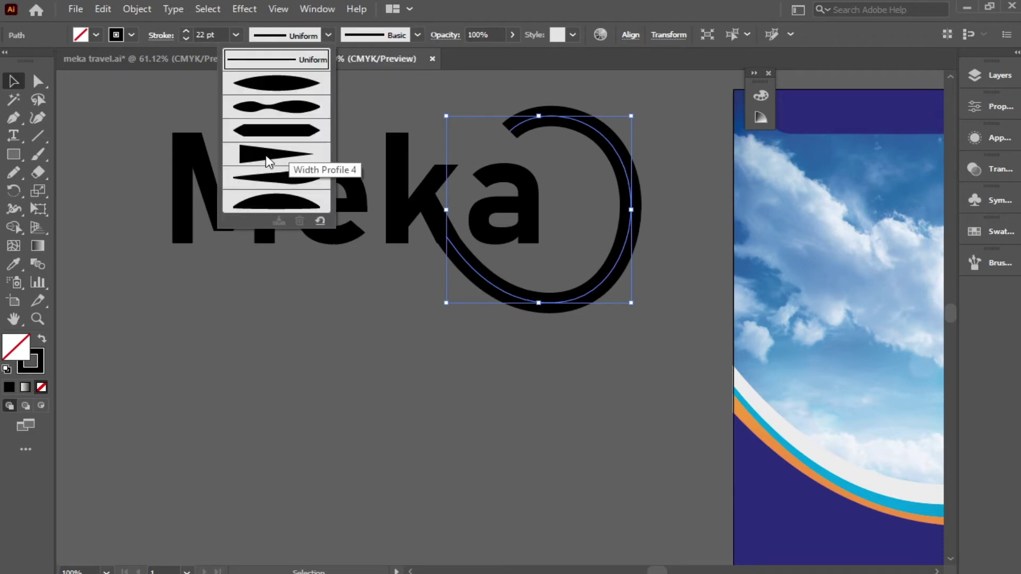
{"action": "left_click", "coordinate": [267, 158]}
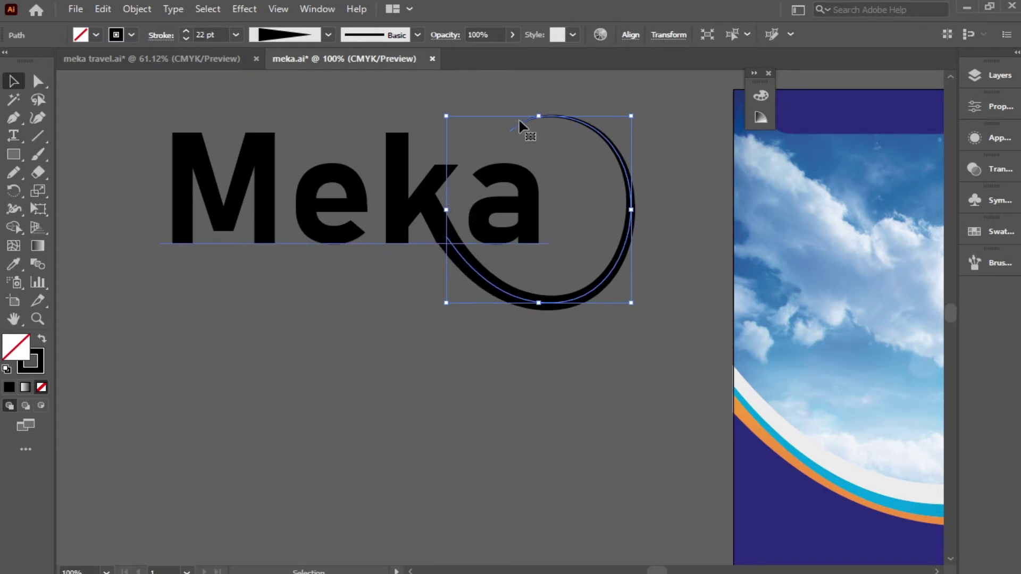
{"action": "left_click_drag", "start_coordinate": [14, 172], "coordinate": [84, 209]}
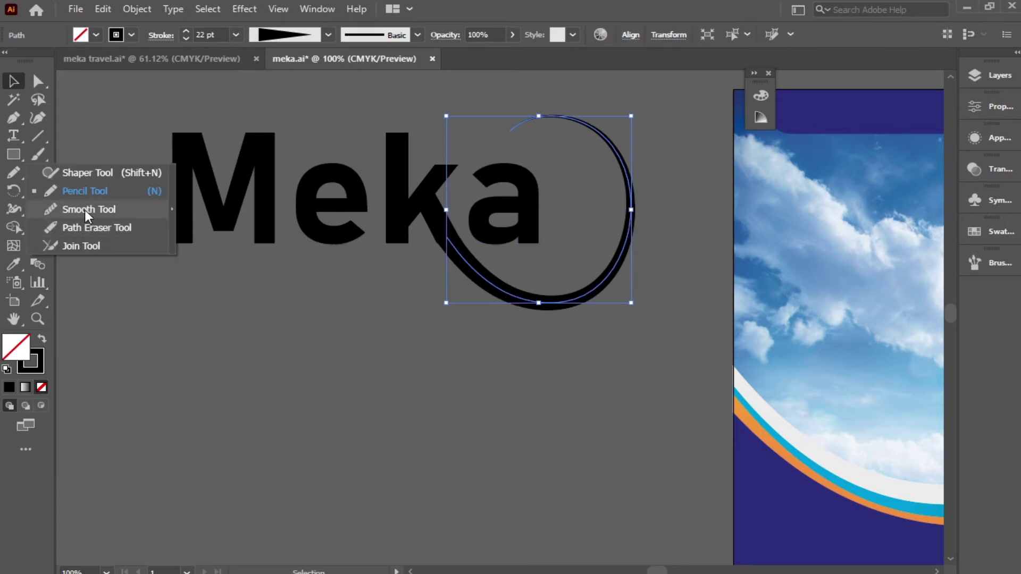
{"action": "left_click_drag", "start_coordinate": [574, 299], "coordinate": [633, 206]}
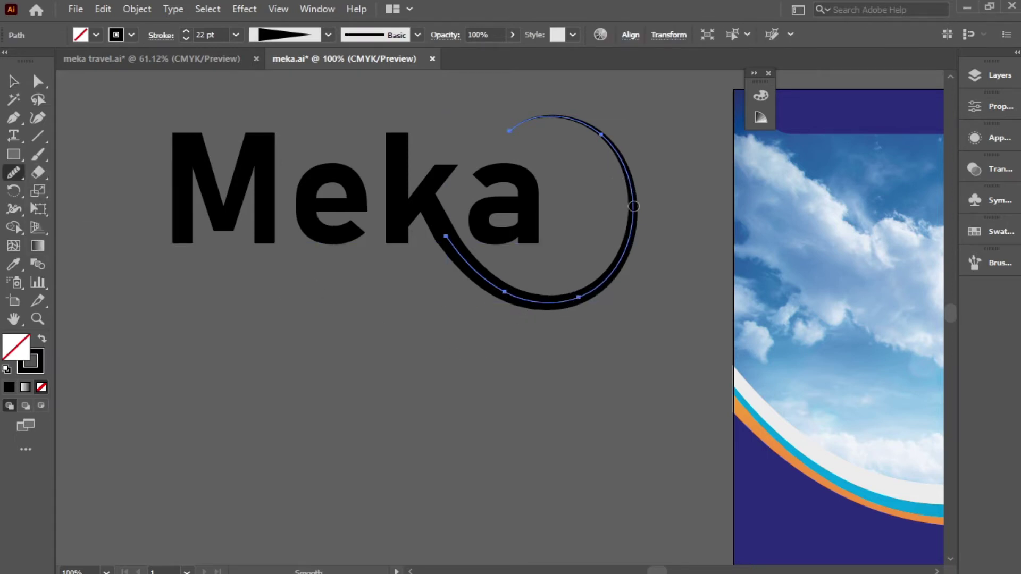
{"action": "left_click_drag", "start_coordinate": [601, 137], "coordinate": [540, 298]}
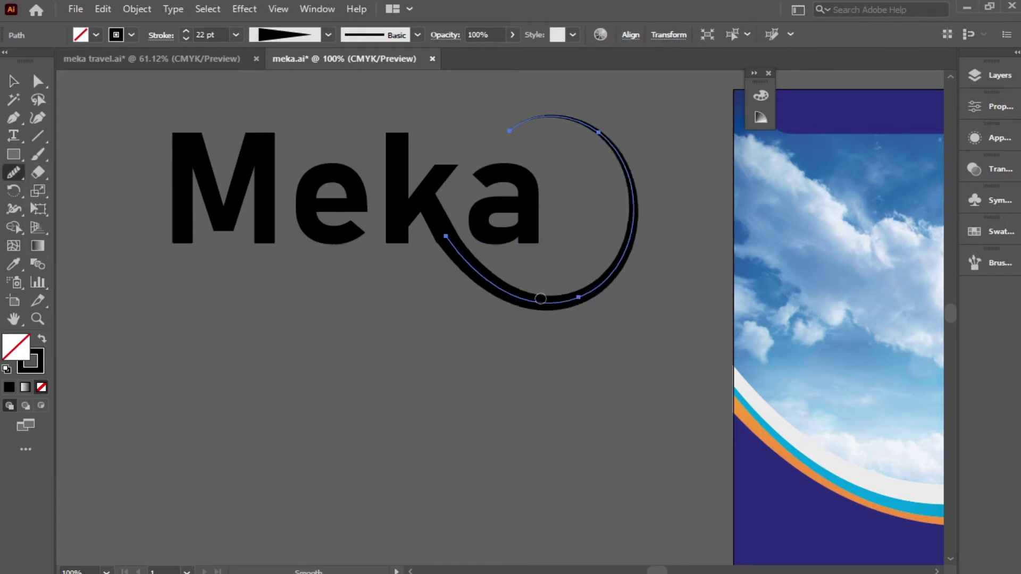
{"action": "key", "text": "v"}
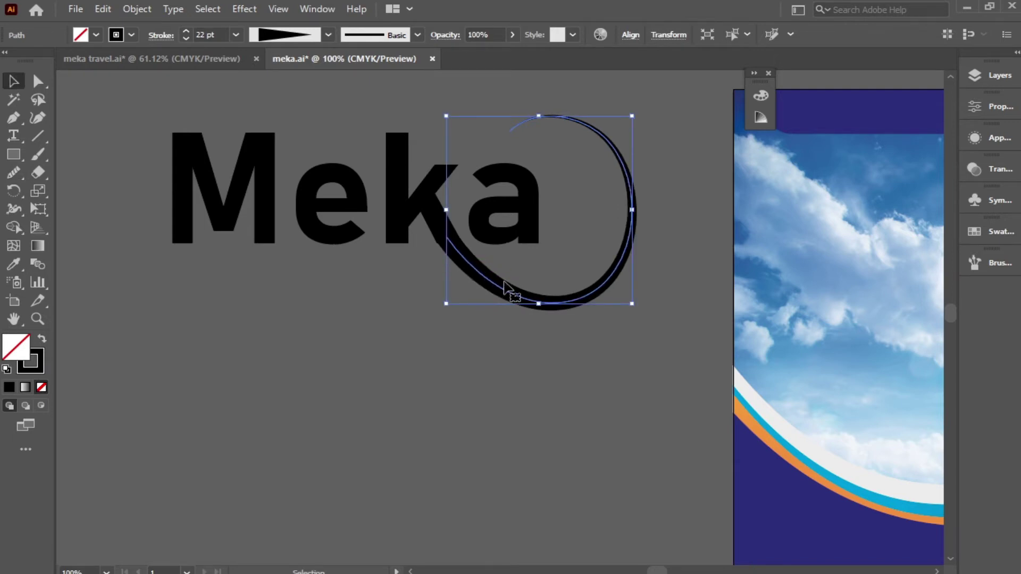
Expand the swoosh's appearance into a filled shape and nudge it slightly down-right
{"action": "left_click", "coordinate": [137, 9]}
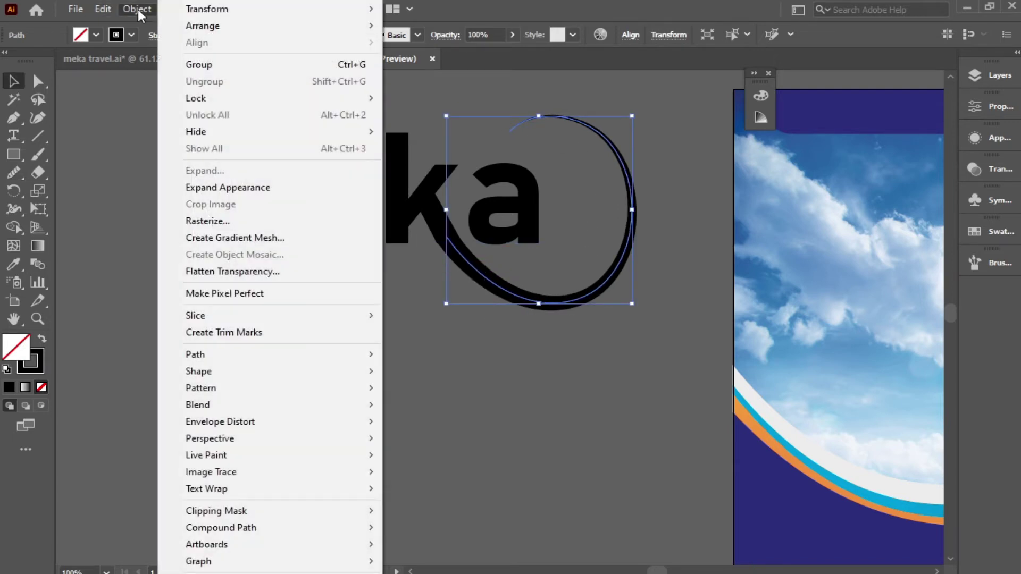
{"action": "left_click", "coordinate": [240, 188]}
{"action": "left_click_drag", "start_coordinate": [485, 290], "coordinate": [490, 303]}
{"action": "left_click", "coordinate": [346, 232]}
Select the Meka letters and swoosh together and combine them with Pathfinder Unite
{"action": "key", "text": "ctrl+z"}
{"action": "scroll", "coordinate": [658, 407], "scroll_direction": "up", "scroll_amount": 1}
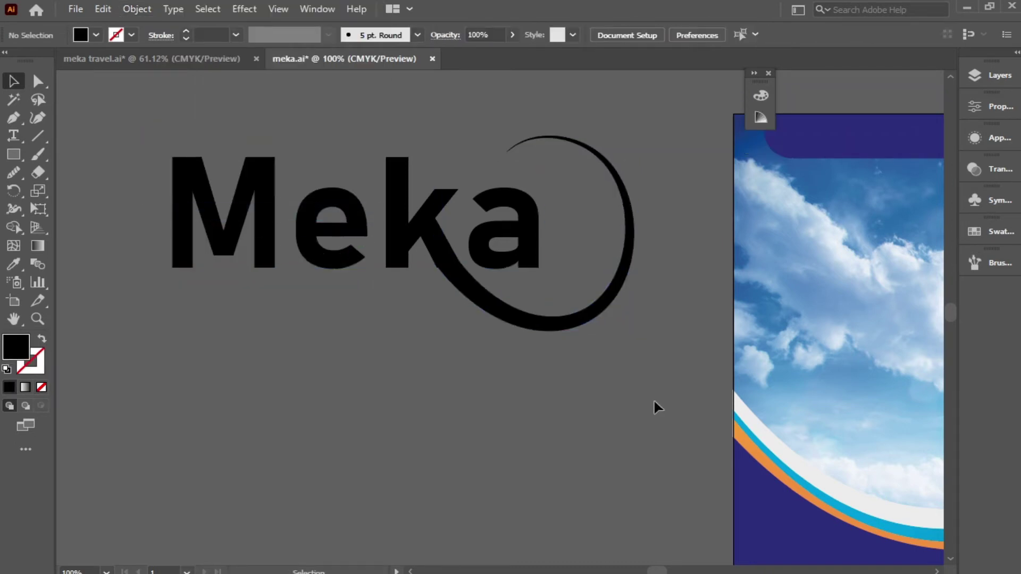
{"action": "key", "text": "ctrl+a"}
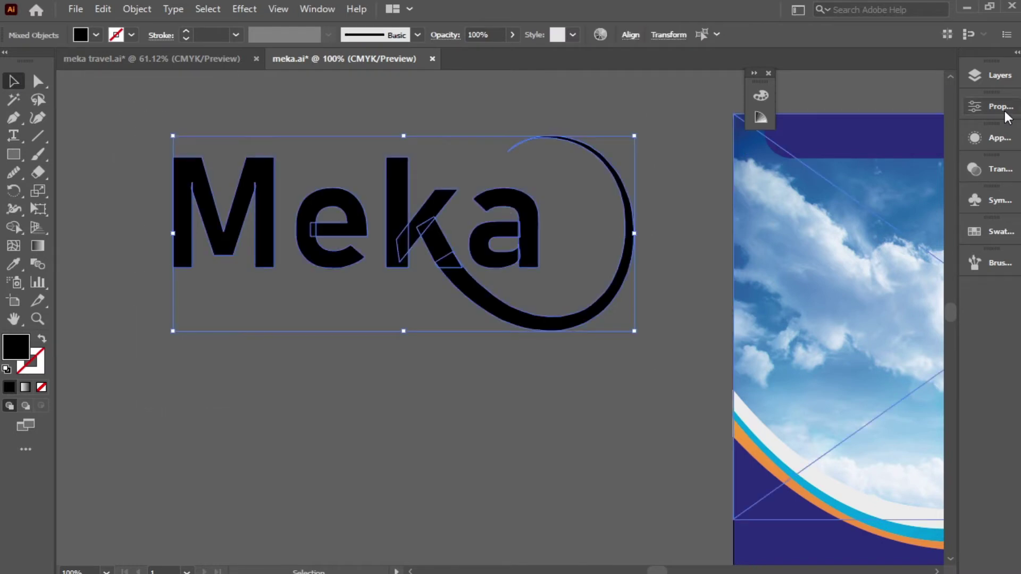
{"action": "left_click", "coordinate": [999, 107]}
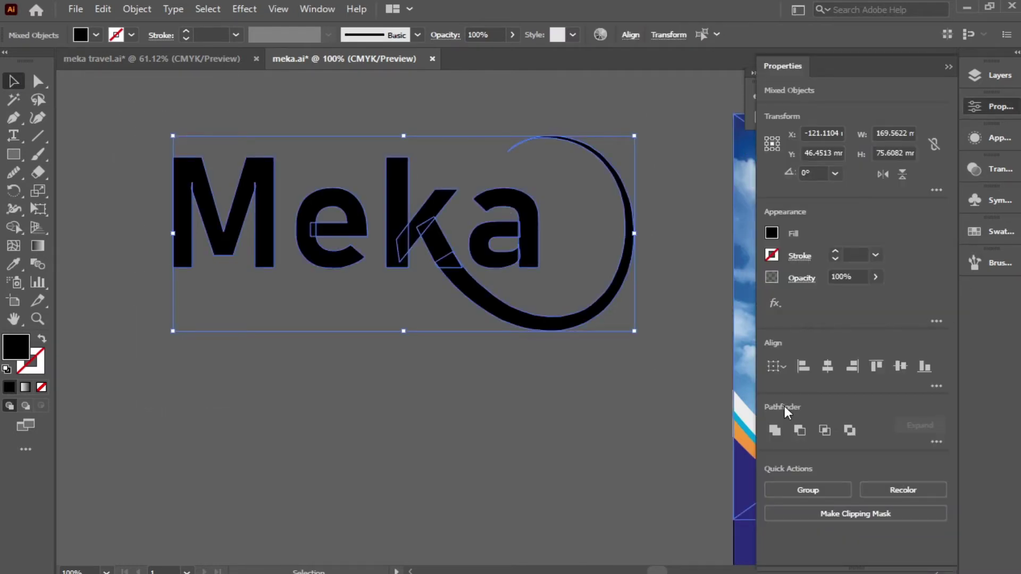
{"action": "left_click", "coordinate": [774, 430]}
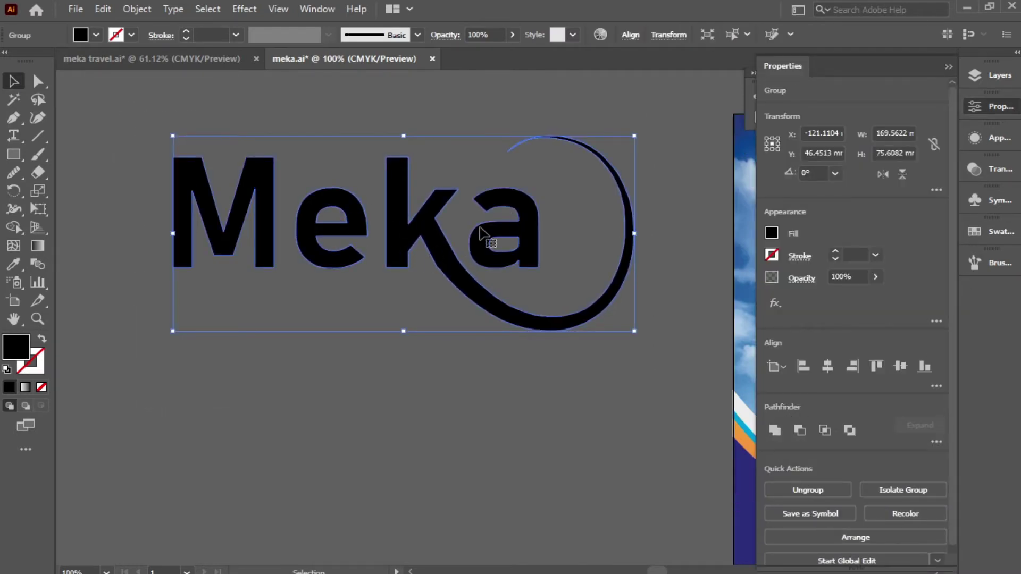
{"action": "scroll", "coordinate": [404, 268], "scroll_direction": "up", "scroll_amount": 5}
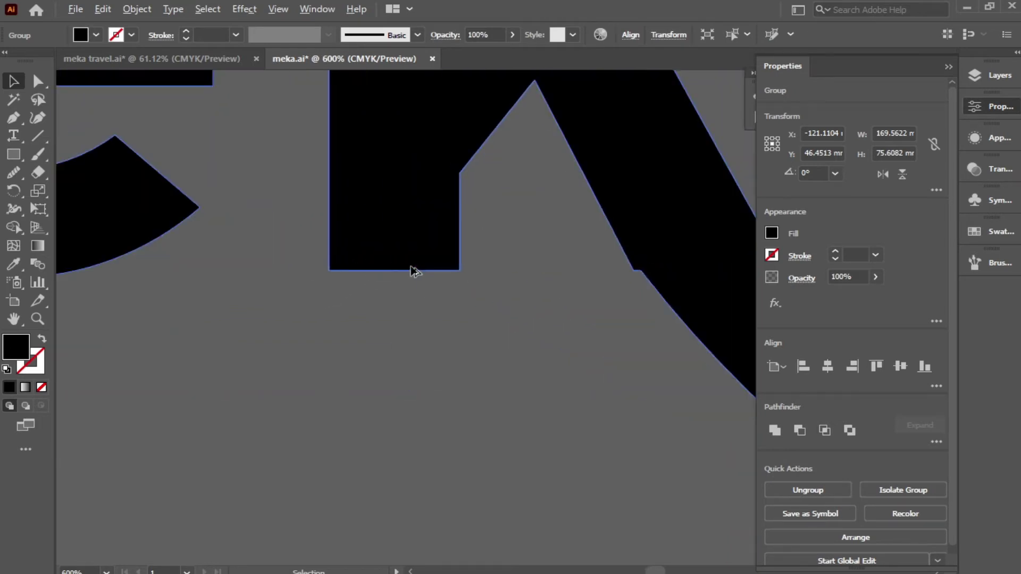
{"action": "left_click_drag", "start_coordinate": [484, 278], "coordinate": [252, 258]}
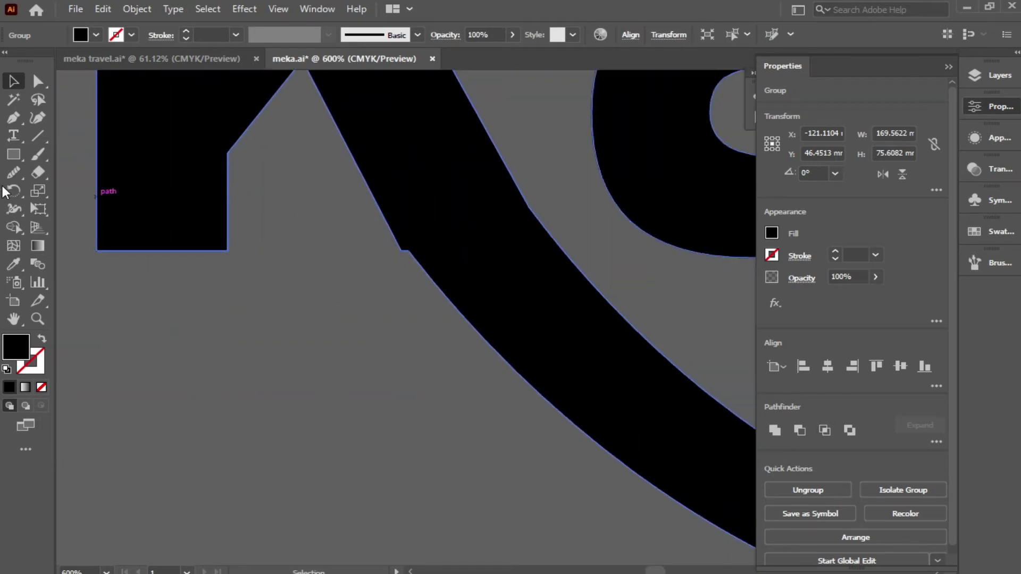
{"action": "left_click", "coordinate": [14, 172]}
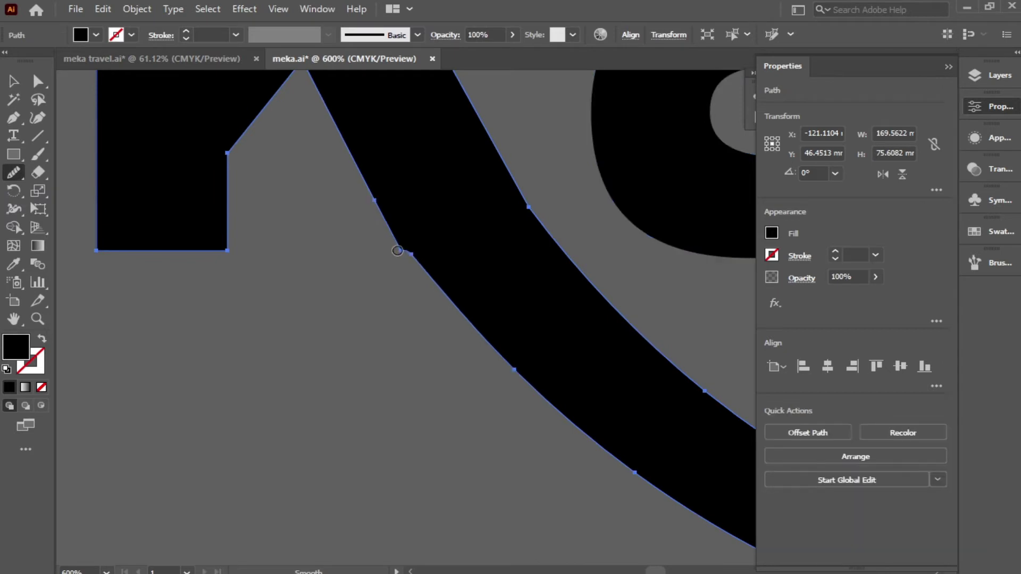
Smooth the jagged k–swirl corner and both edges of the swirl band
{"action": "left_click_drag", "start_coordinate": [397, 248], "coordinate": [424, 268]}
{"action": "left_click_drag", "start_coordinate": [395, 237], "coordinate": [389, 229]}
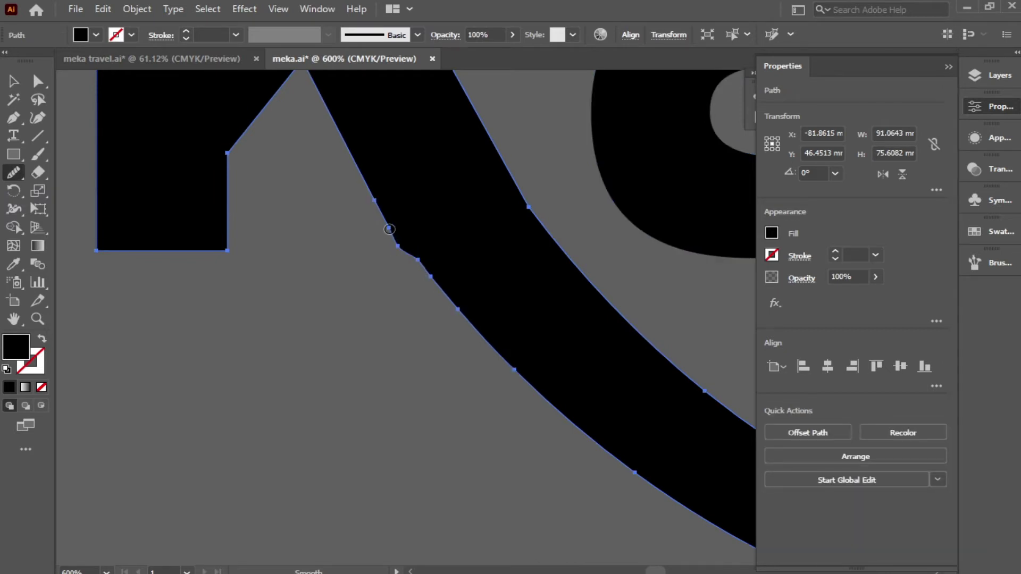
{"action": "left_click_drag", "start_coordinate": [436, 284], "coordinate": [436, 281]}
{"action": "left_click_drag", "start_coordinate": [386, 216], "coordinate": [537, 405]}
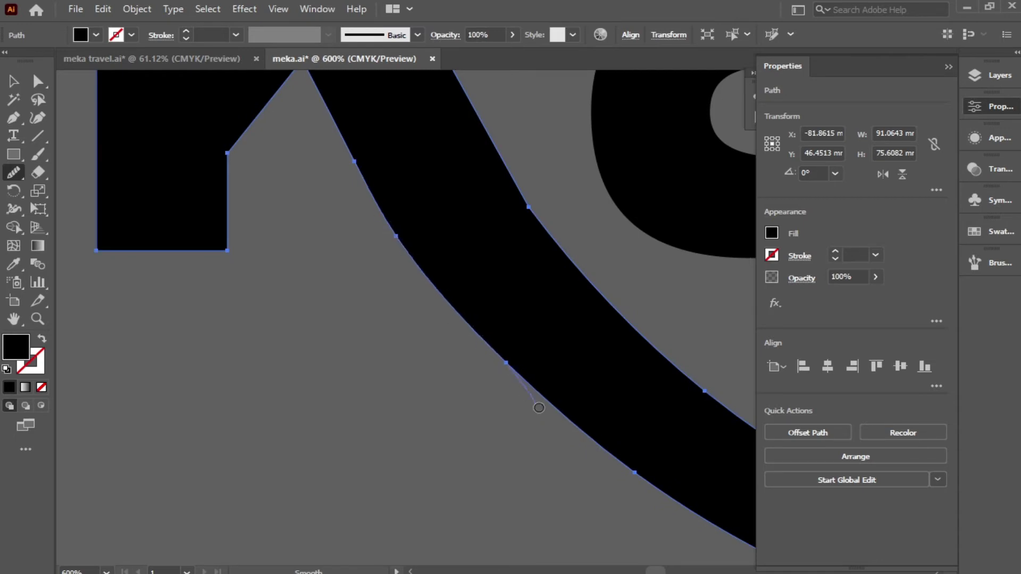
{"action": "left_click_drag", "start_coordinate": [633, 341], "coordinate": [551, 245]}
Exit group editing, select the whole Meka logo, and ungroup it
{"action": "key", "text": "v"}
{"action": "scroll", "coordinate": [546, 360], "scroll_direction": "down", "scroll_amount": 3}
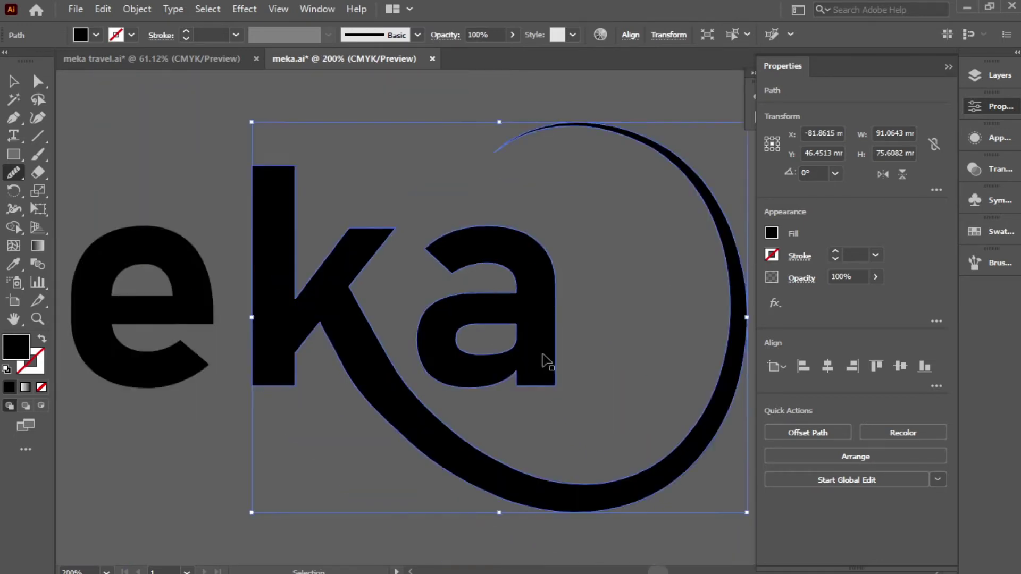
{"action": "scroll", "coordinate": [511, 208], "scroll_direction": "down", "scroll_amount": 4}
{"action": "double_click", "coordinate": [509, 208]}
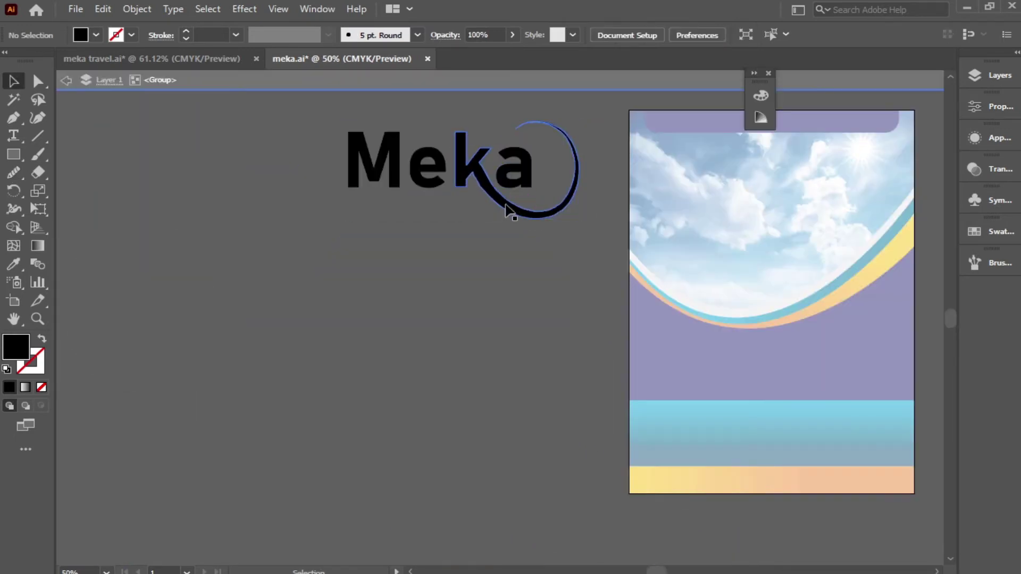
{"action": "left_click", "coordinate": [538, 218]}
{"action": "key", "text": "ctrl+a"}
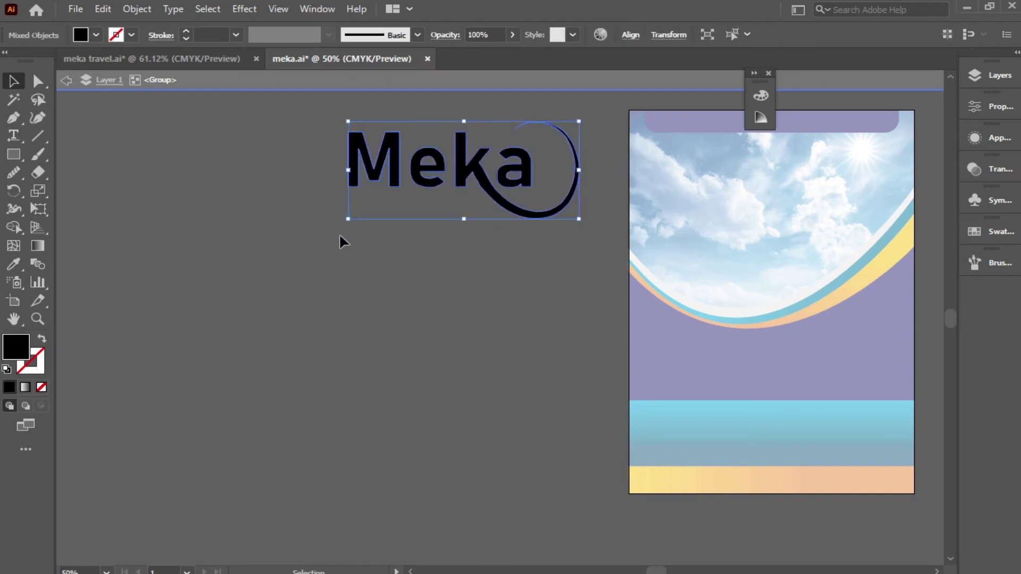
{"action": "double_click", "coordinate": [522, 125]}
{"action": "left_click_drag", "start_coordinate": [592, 101], "coordinate": [497, 168]}
{"action": "right_click", "coordinate": [461, 167]}
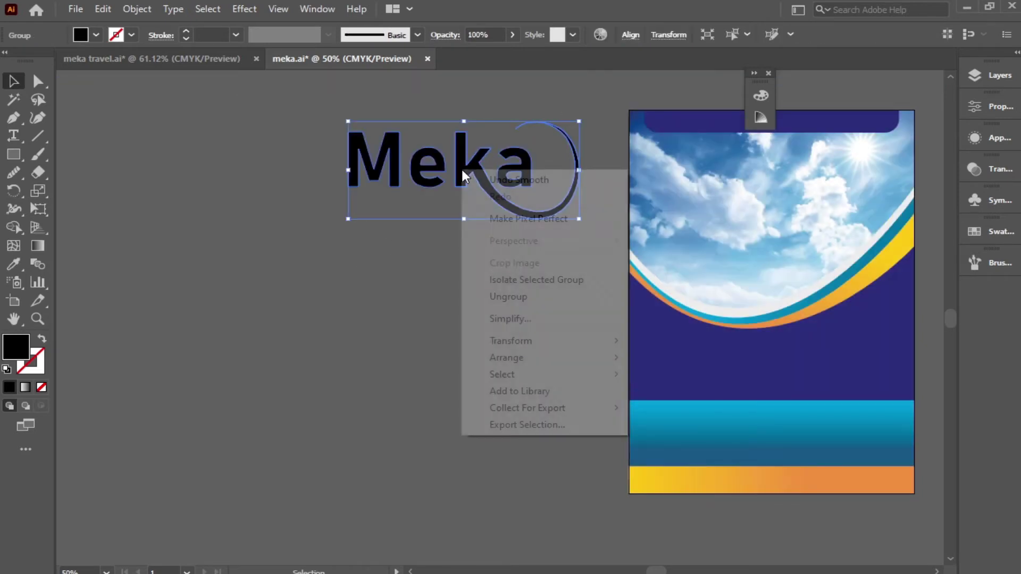
{"action": "left_click", "coordinate": [514, 297]}
Eyedropper the orange bar's gradient onto the k and swirl
{"action": "left_click", "coordinate": [486, 193]}
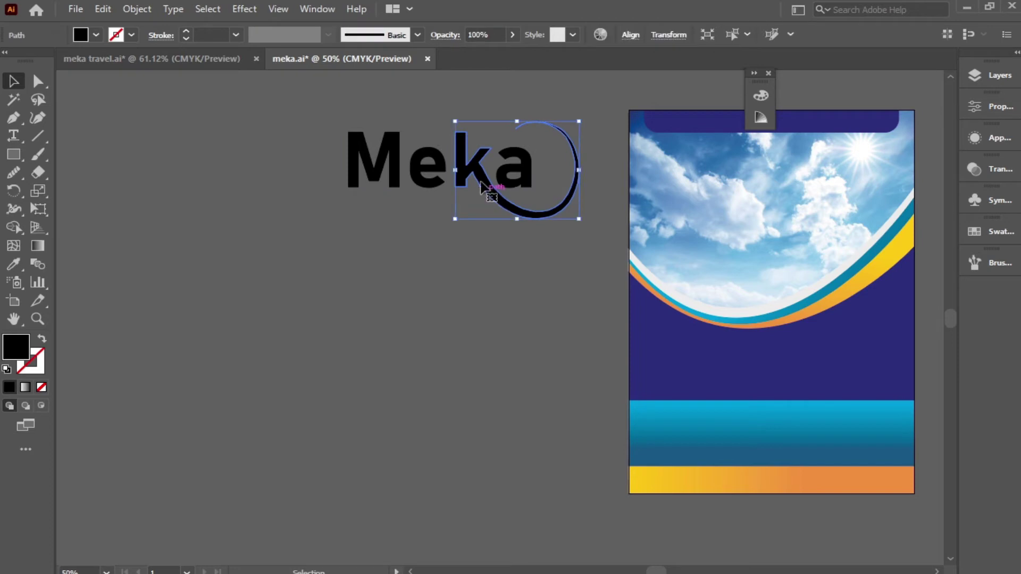
{"action": "key", "text": "i"}
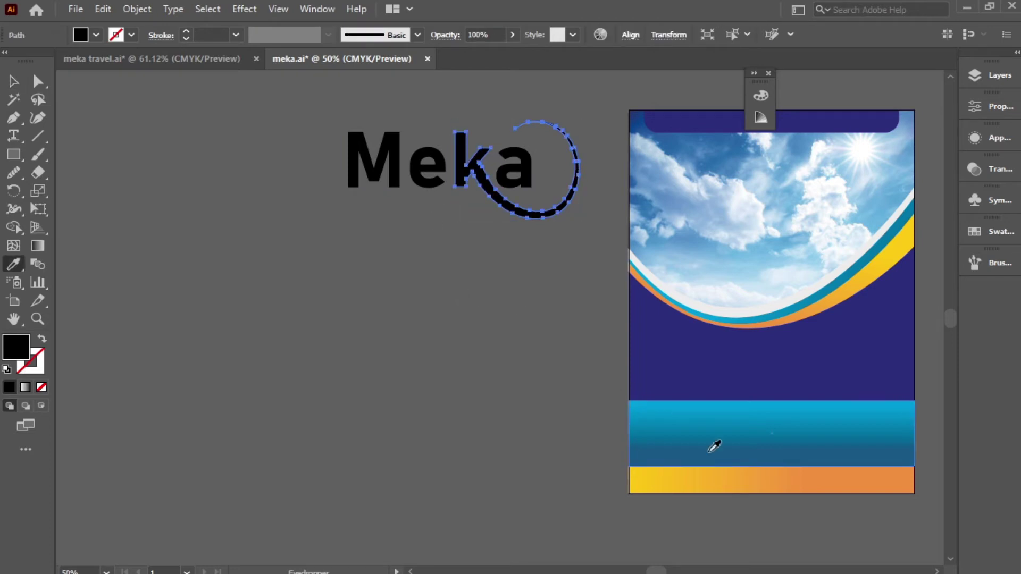
{"action": "left_click", "coordinate": [841, 480]}
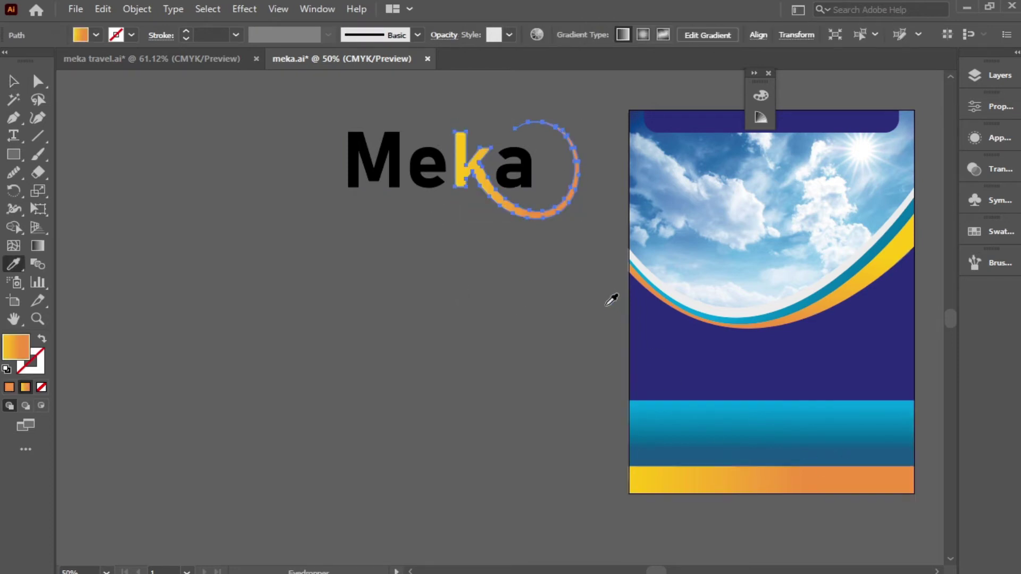
{"action": "key", "text": "v"}
{"action": "left_click", "coordinate": [560, 303]}
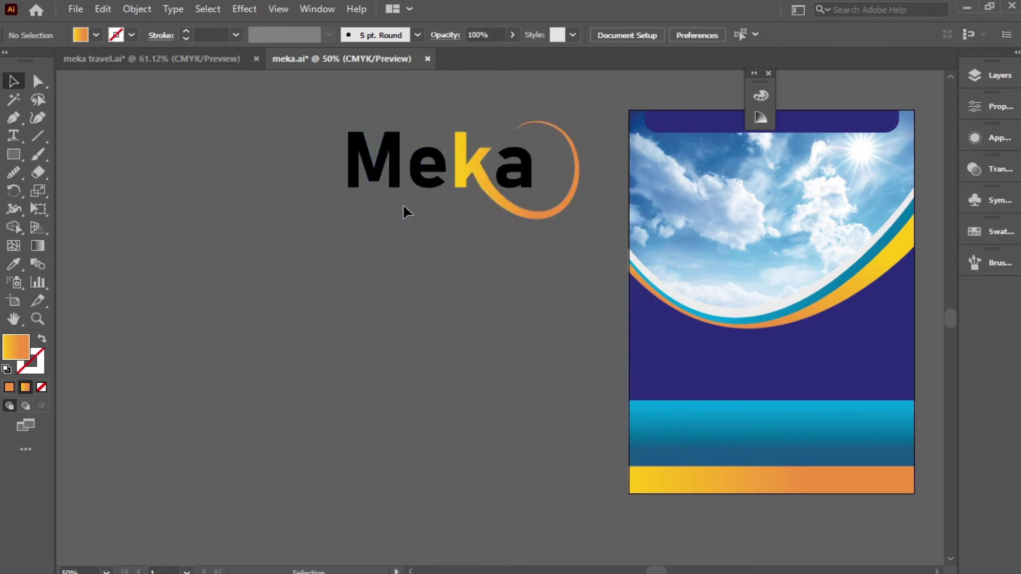
Give the M a vertical gradient from dark navy at top to brighter blue at bottom
{"action": "left_click", "coordinate": [374, 162]}
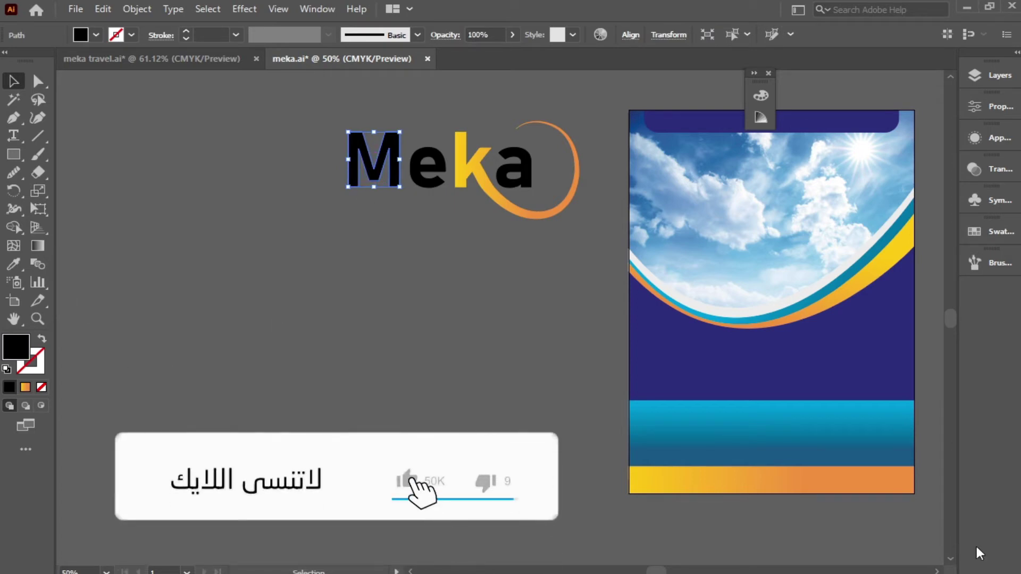
{"action": "key", "text": "i"}
{"action": "left_click", "coordinate": [769, 437]}
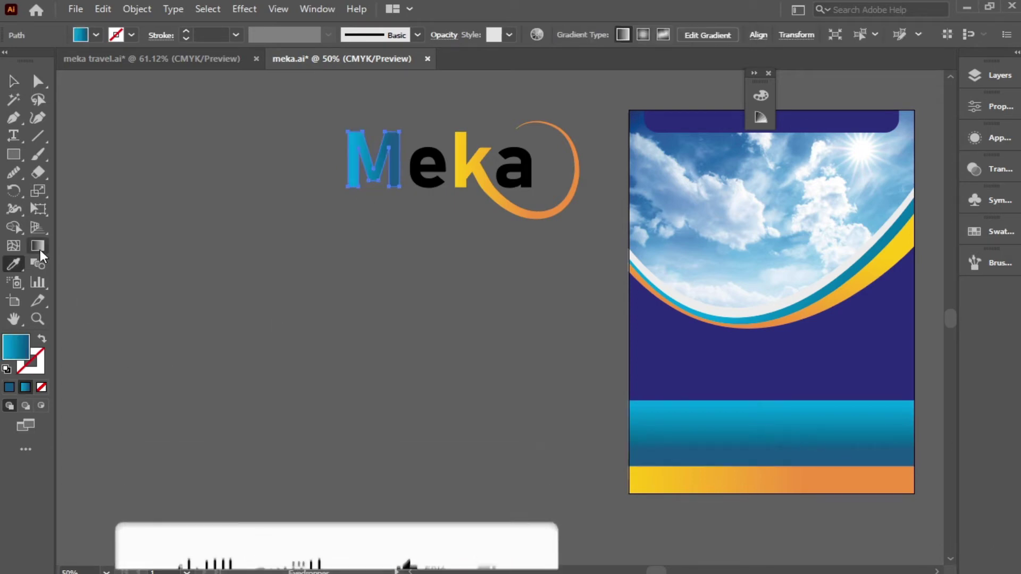
{"action": "left_click", "coordinate": [38, 245]}
{"action": "double_click", "coordinate": [352, 159]}
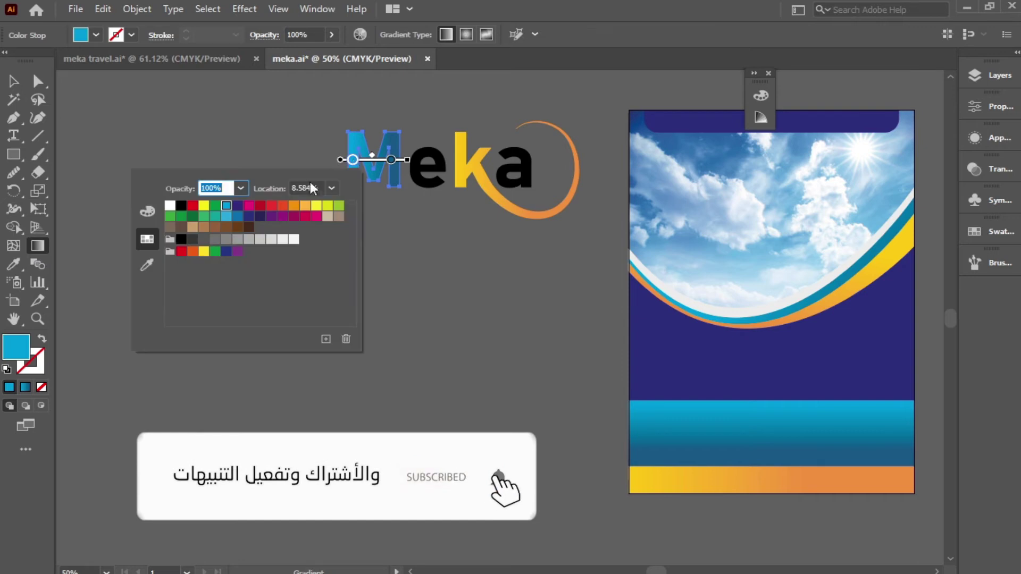
{"action": "left_click", "coordinate": [260, 217]}
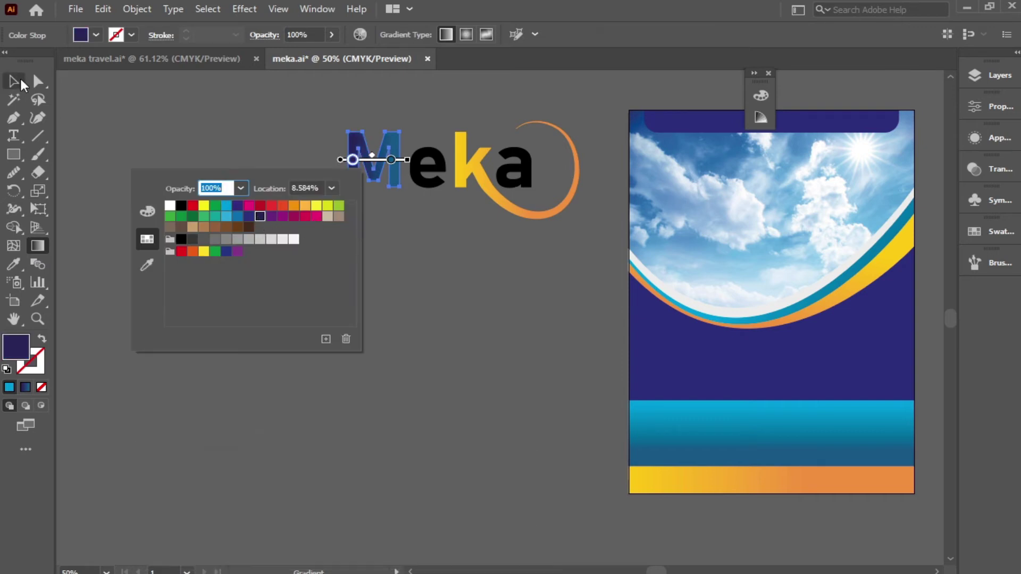
{"action": "key", "text": "Escape"}
{"action": "left_click_drag", "start_coordinate": [374, 118], "coordinate": [373, 182]}
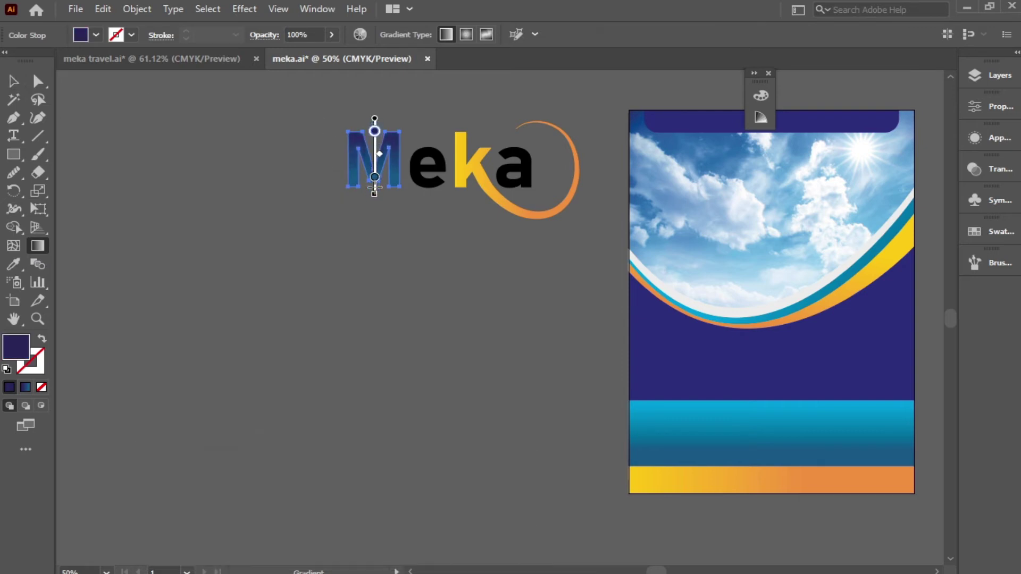
{"action": "double_click", "coordinate": [374, 177]}
{"action": "left_click", "coordinate": [259, 235]}
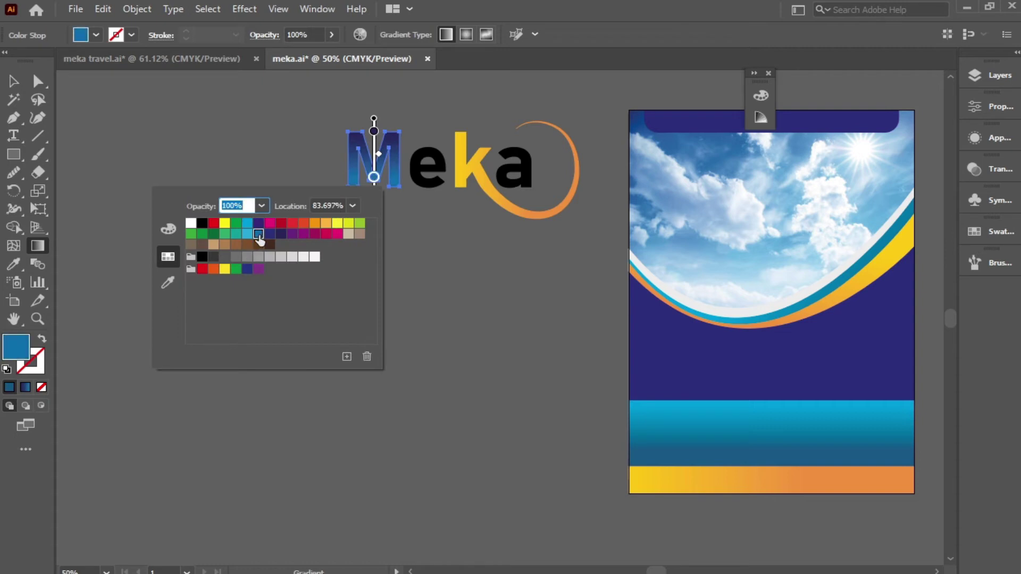
{"action": "key", "text": "Escape"}
Eyedropper the M's blue gradient onto the e and a
{"action": "left_click", "coordinate": [13, 81]}
{"action": "left_click", "coordinate": [432, 180]}
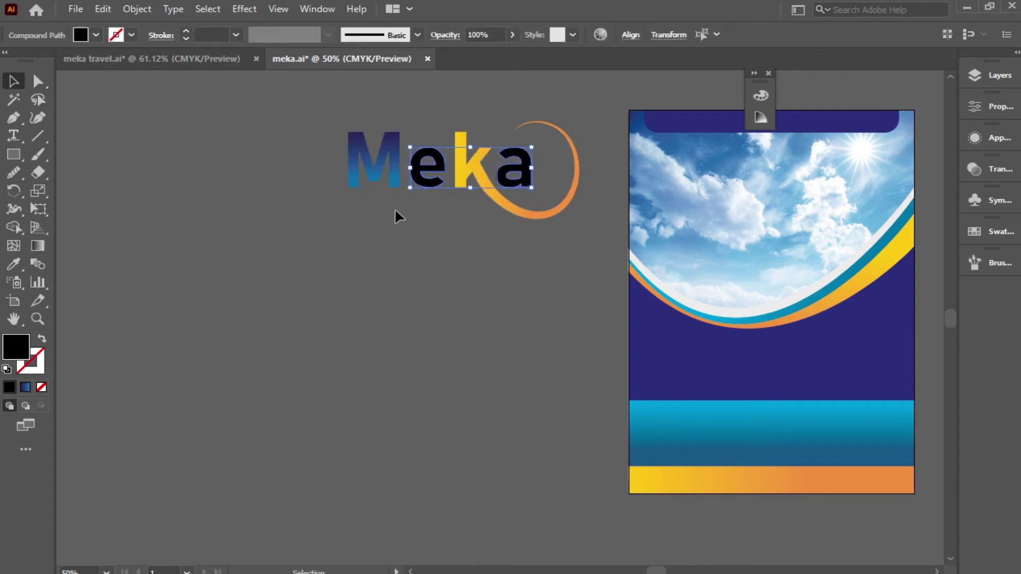
{"action": "key", "text": "i"}
{"action": "left_click", "coordinate": [367, 133]}
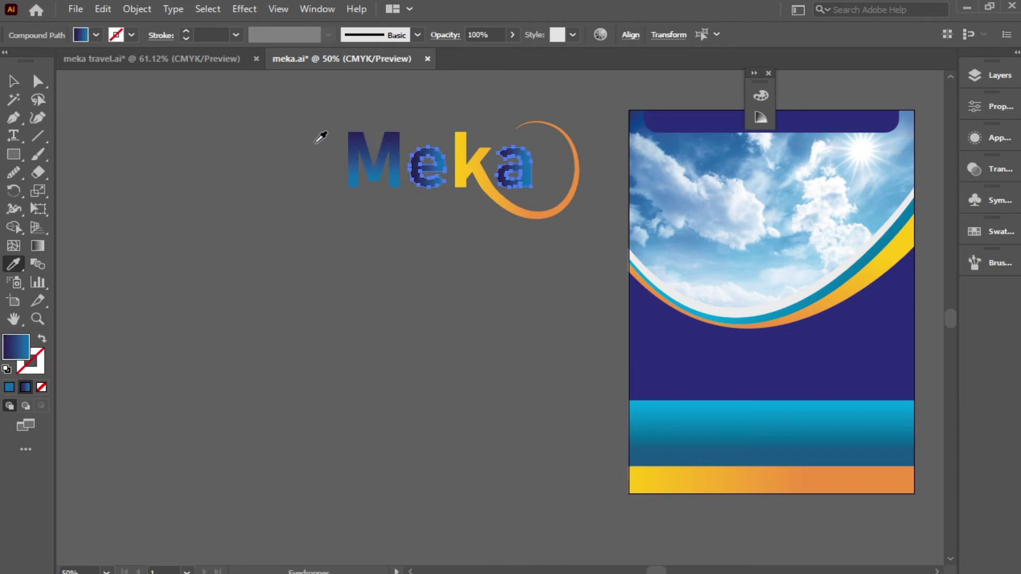
{"action": "key", "text": "v"}
{"action": "left_click", "coordinate": [553, 261]}
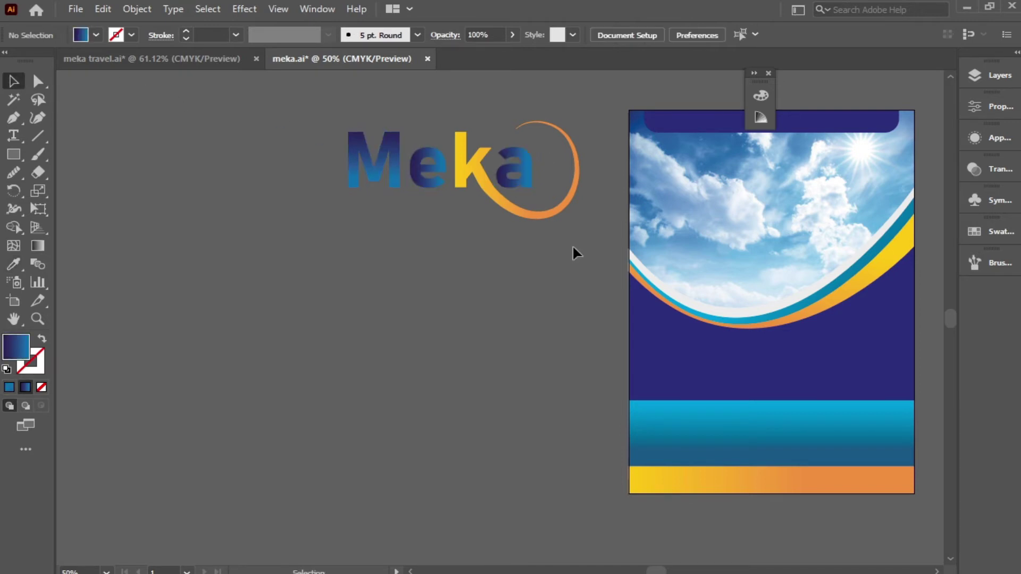
Move the Meka logo onto the flyer, scale it down, and place it on the sky at the top
{"action": "left_click_drag", "start_coordinate": [572, 246], "coordinate": [340, 120]}
{"action": "mouse_move", "coordinate": [465, 189]}
{"action": "left_mouse_down"}
{"action": "mouse_move", "coordinate": [763, 211]}
{"action": "mouse_move", "coordinate": [798, 191]}
{"action": "left_mouse_up"}
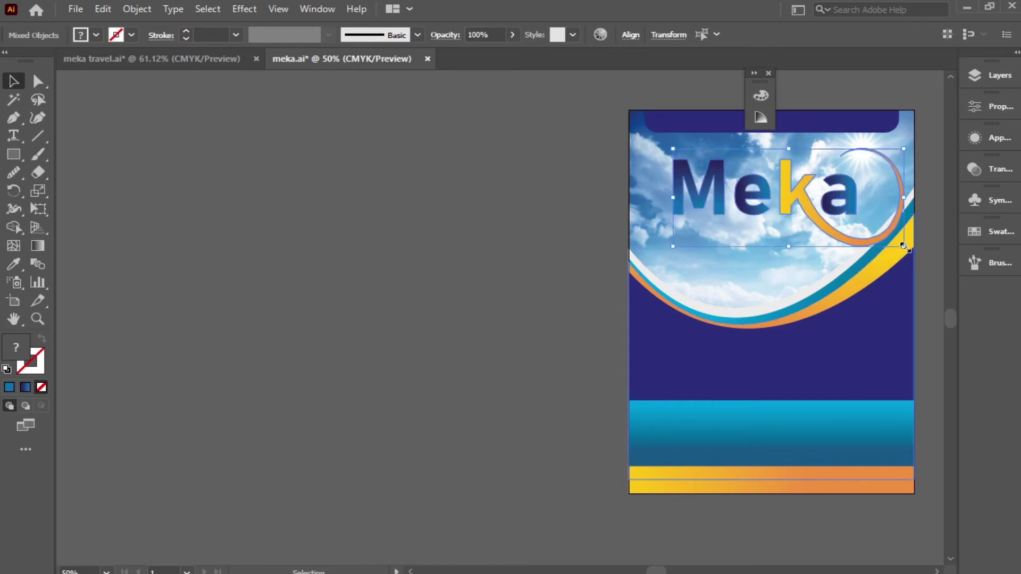
{"action": "left_click_drag", "start_coordinate": [903, 246], "coordinate": [877, 231]}
{"action": "left_click_drag", "start_coordinate": [803, 194], "coordinate": [797, 190]}
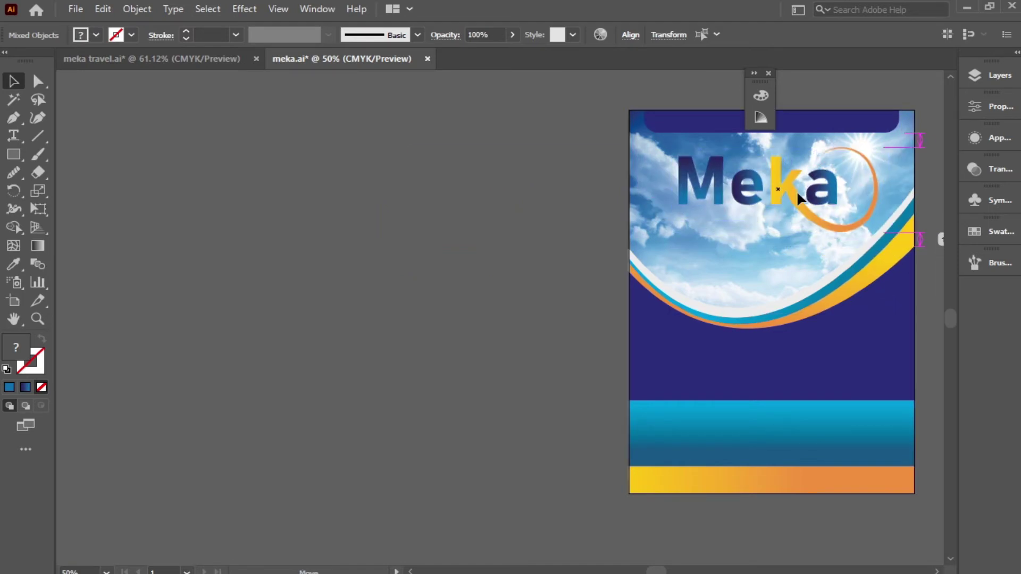
{"action": "left_click", "coordinate": [167, 208]}
Bring the airplane onto the flyer, tilt it level, and sit it at the swoosh's start
{"action": "left_click_drag", "start_coordinate": [166, 207], "coordinate": [370, 269]}
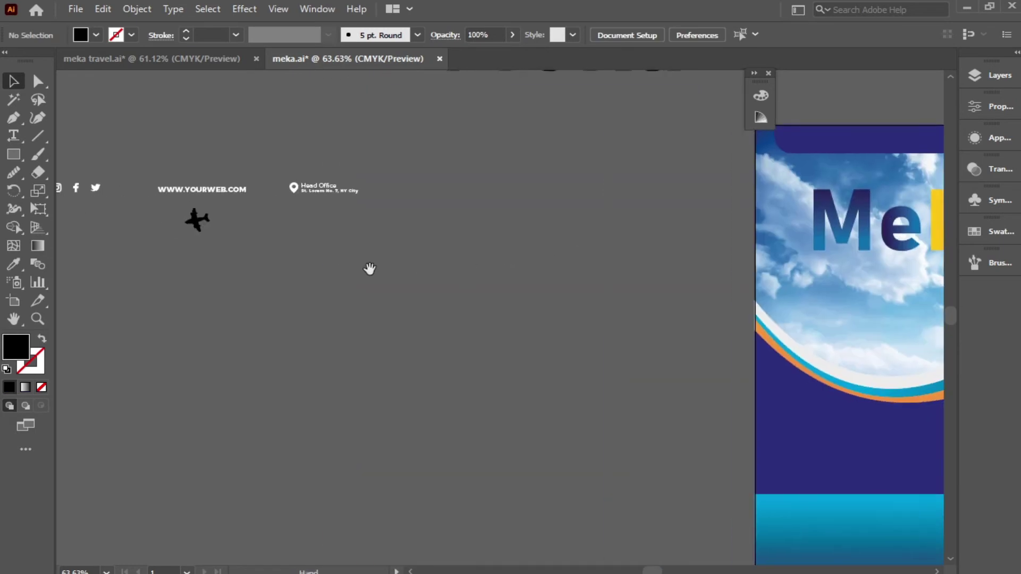
{"action": "left_click_drag", "start_coordinate": [197, 220], "coordinate": [553, 231]}
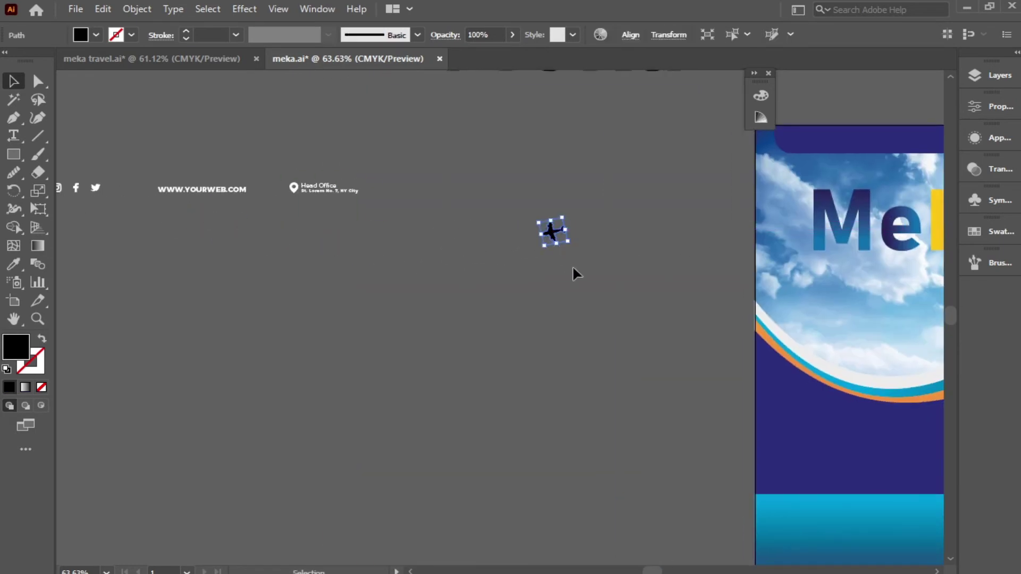
{"action": "scroll", "coordinate": [615, 312], "scroll_direction": "right", "scroll_amount": 5}
{"action": "mouse_move", "coordinate": [125, 257]}
{"action": "left_mouse_down"}
{"action": "mouse_move", "coordinate": [569, 210]}
{"action": "mouse_move", "coordinate": [705, 218]}
{"action": "left_mouse_up"}
{"action": "scroll", "coordinate": [582, 217], "scroll_direction": "up", "scroll_amount": 2}
{"action": "scroll", "coordinate": [581, 218], "scroll_direction": "up", "scroll_amount": 3}
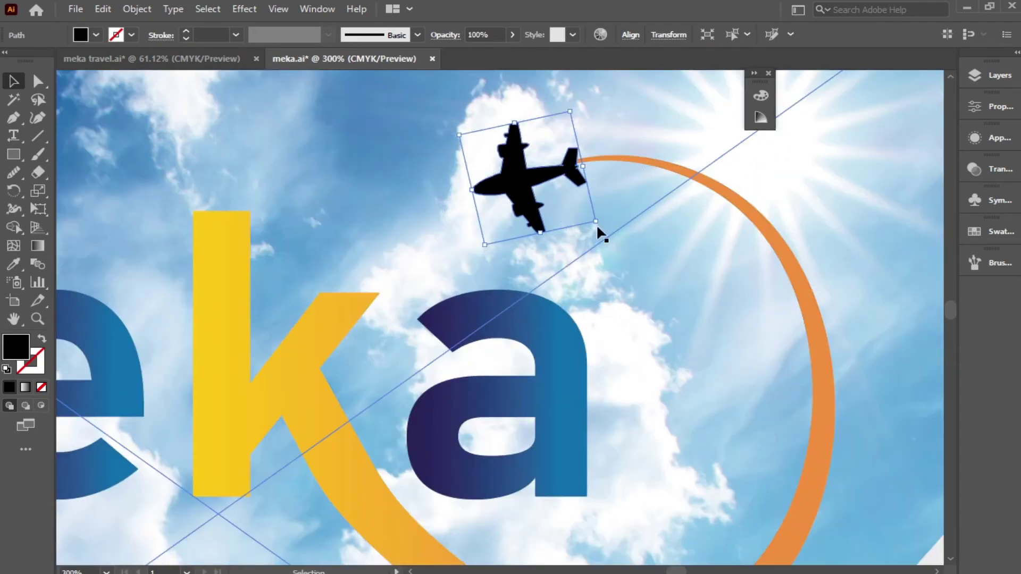
{"action": "left_click_drag", "start_coordinate": [595, 227], "coordinate": [606, 210]}
{"action": "left_click_drag", "start_coordinate": [530, 187], "coordinate": [524, 187]}
{"action": "key", "text": "ctrl+minus"}
{"action": "key", "text": "ctrl+minus"}
{"action": "key", "text": "ctrl+minus"}
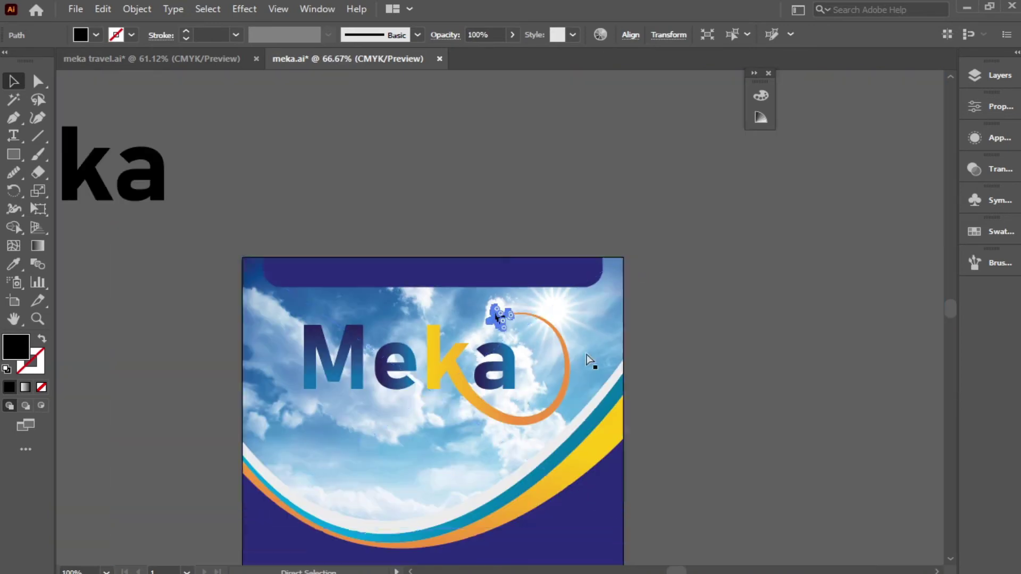
{"action": "key", "text": "ctrl+shift+a"}
{"action": "left_click_drag", "start_coordinate": [492, 412], "coordinate": [585, 255]}
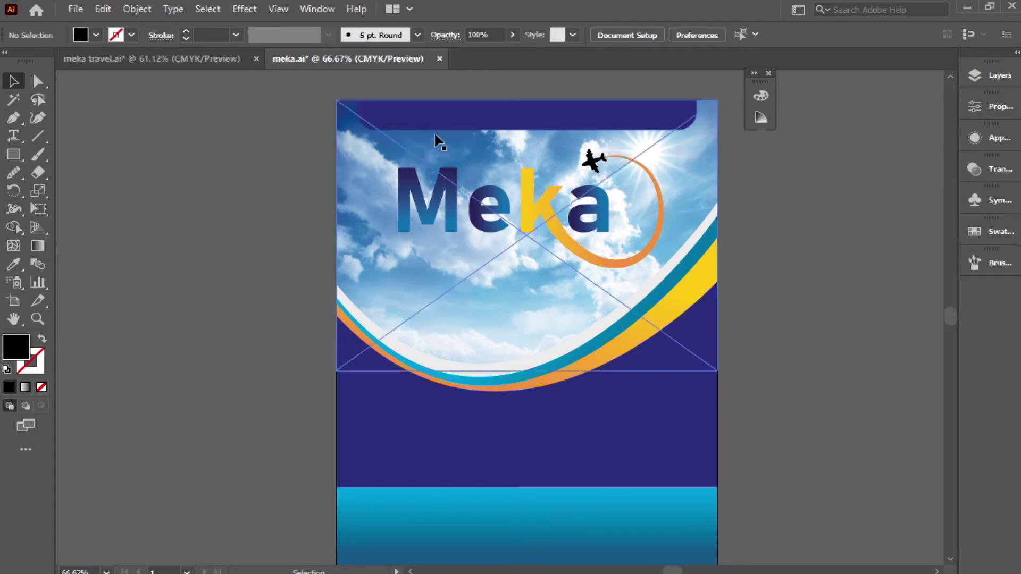
Draw a white rectangle at the flyer's top edge with rounded bottom corners
{"action": "key", "text": "m"}
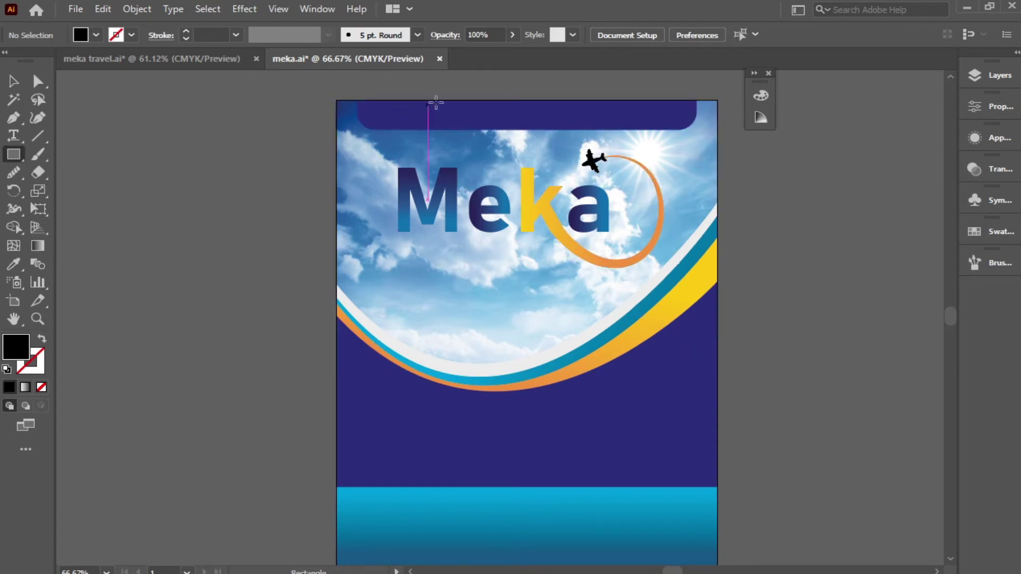
{"action": "left_click_drag", "start_coordinate": [469, 100], "coordinate": [398, 168]}
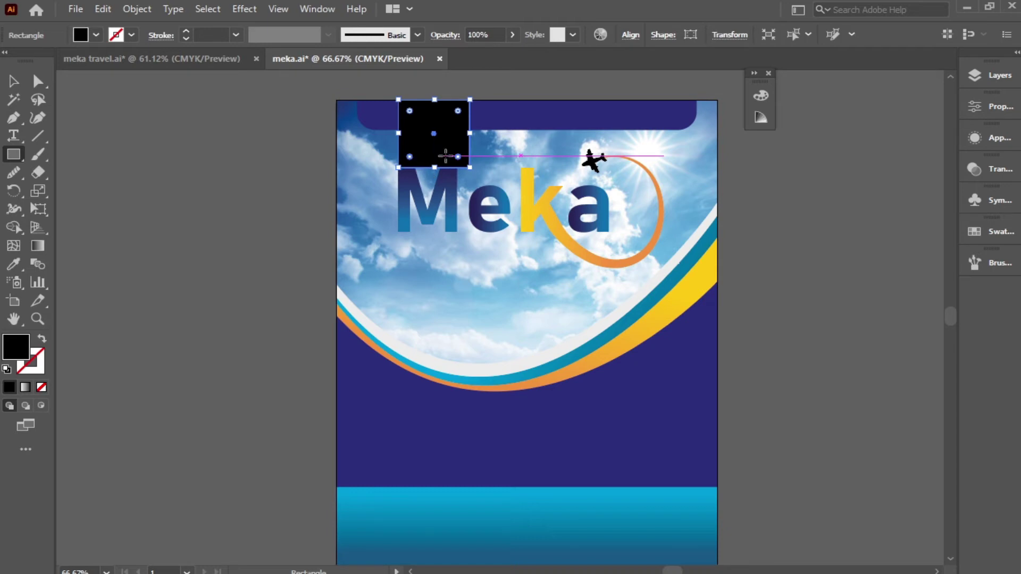
{"action": "left_click_drag", "start_coordinate": [457, 156], "coordinate": [439, 118]}
{"action": "key", "text": "v"}
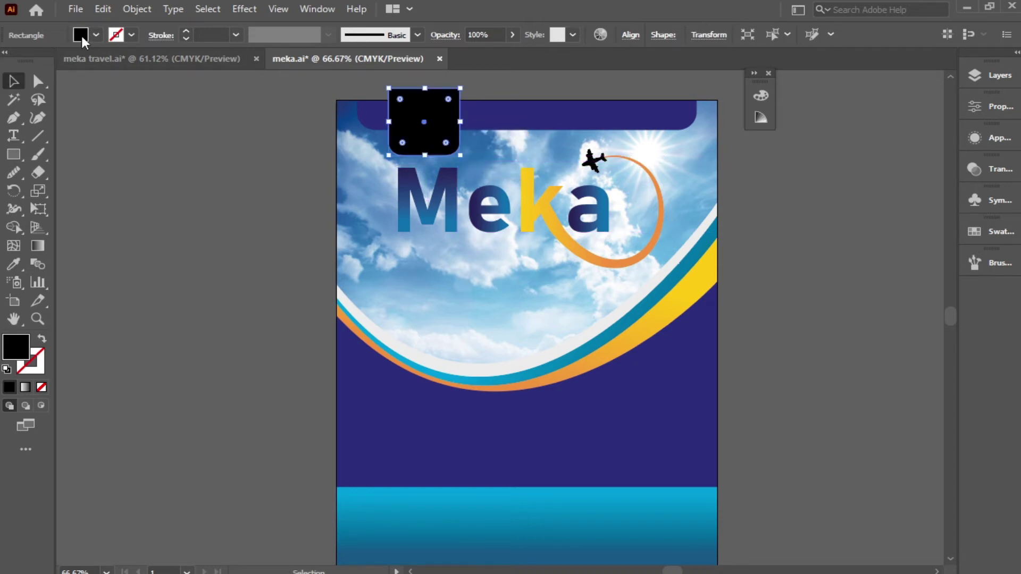
{"action": "left_click", "coordinate": [98, 36]}
{"action": "left_click", "coordinate": [30, 61]}
Lower the tab's top anchor points slightly and widen the white tab
{"action": "key", "text": "a"}
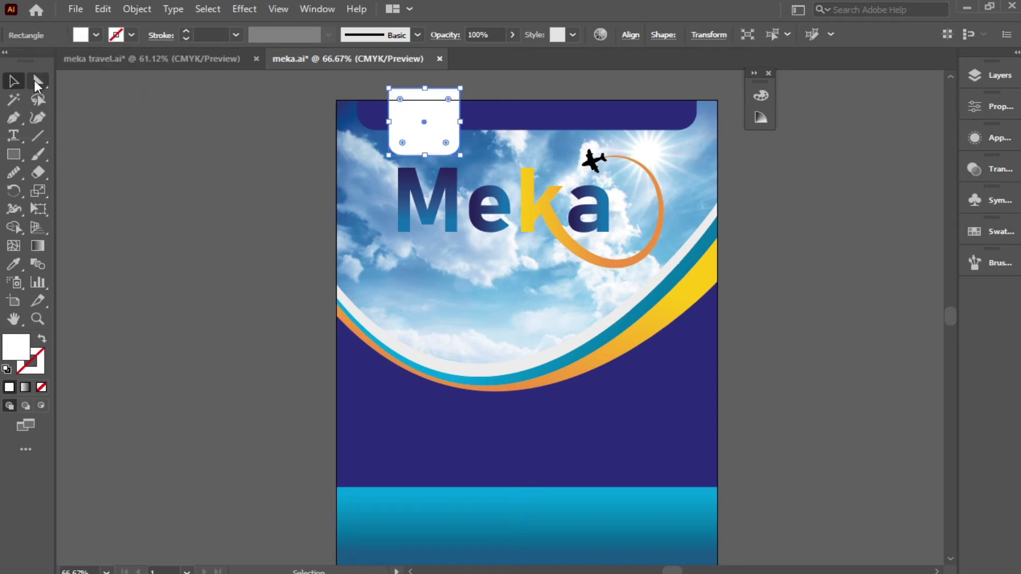
{"action": "left_click_drag", "start_coordinate": [490, 85], "coordinate": [374, 97]}
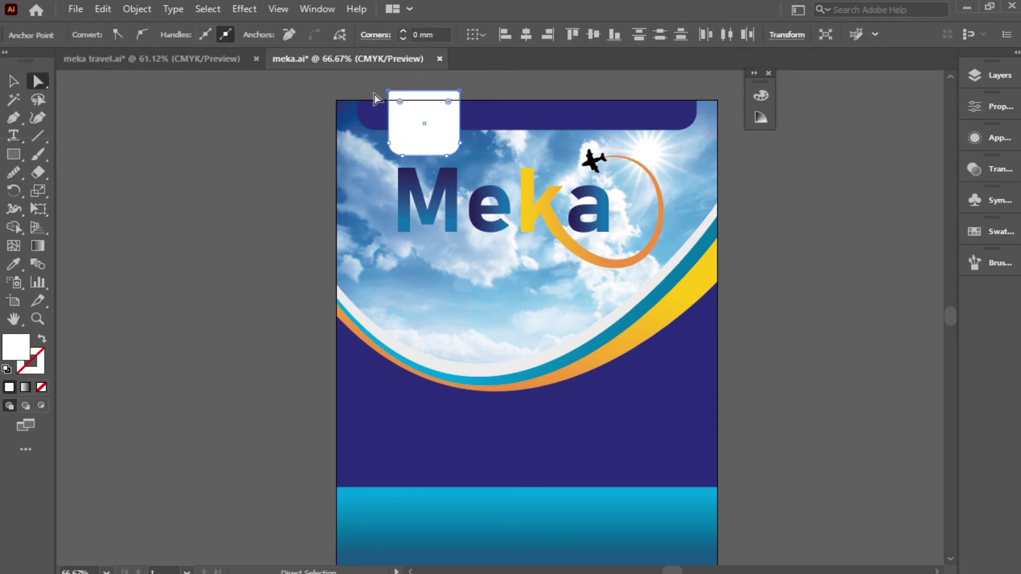
{"action": "key", "text": "Down"}
{"action": "key", "text": "Down"}
{"action": "key", "text": "v"}
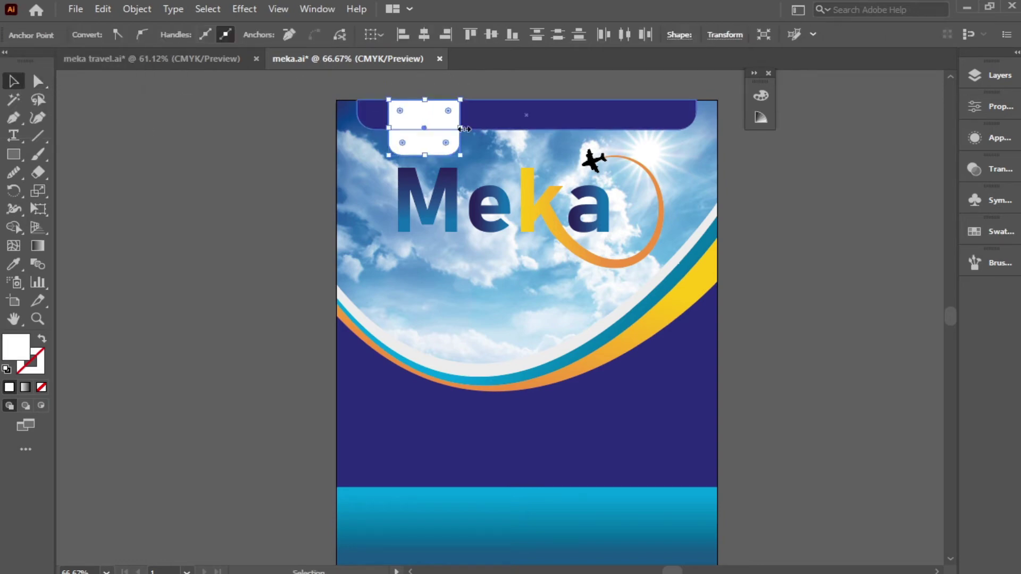
{"action": "left_click_drag", "start_coordinate": [460, 121], "coordinate": [465, 121]}
{"action": "left_click", "coordinate": [93, 272]}
{"action": "left_click_drag", "start_coordinate": [203, 162], "coordinate": [280, 261]}
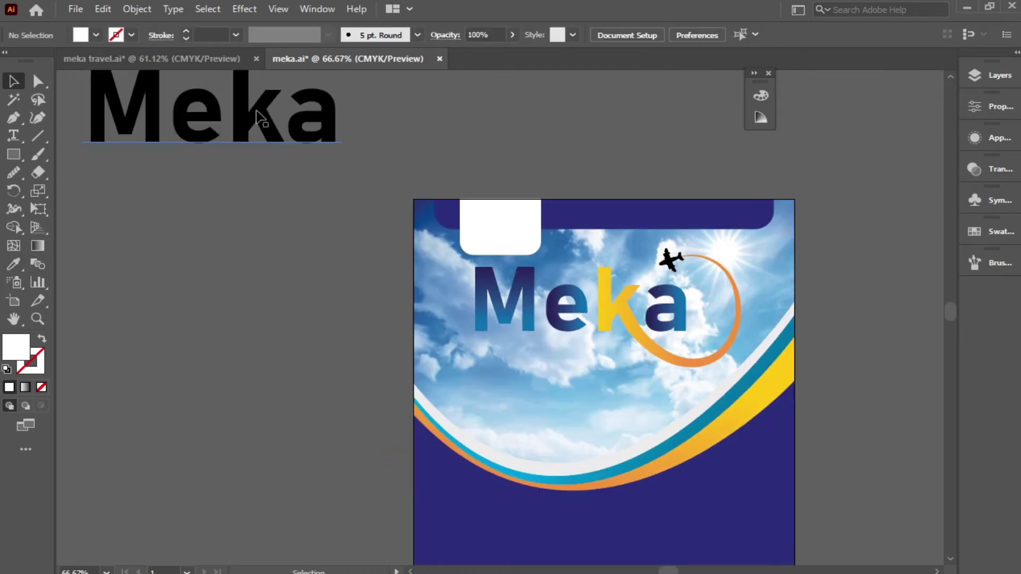
{"action": "left_click", "coordinate": [261, 127]}
Duplicate the Meka text, retype it as 'Travel', and give it a lighter font weight
{"action": "left_click_drag", "start_coordinate": [261, 115], "coordinate": [269, 282]}
{"action": "double_click", "coordinate": [272, 280]}
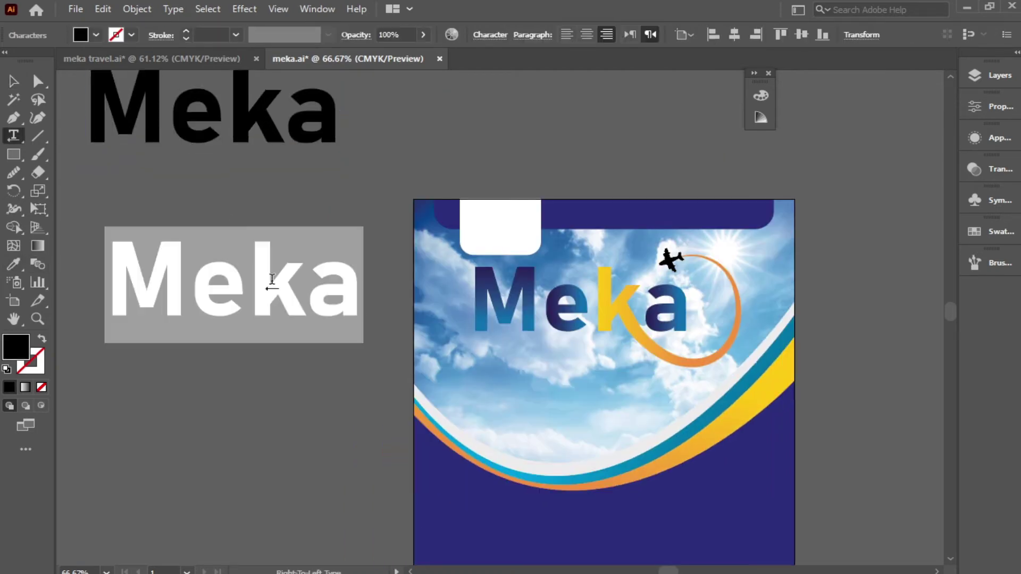
{"action": "type", "text": "Travel"}
{"action": "double_click", "coordinate": [285, 281]}
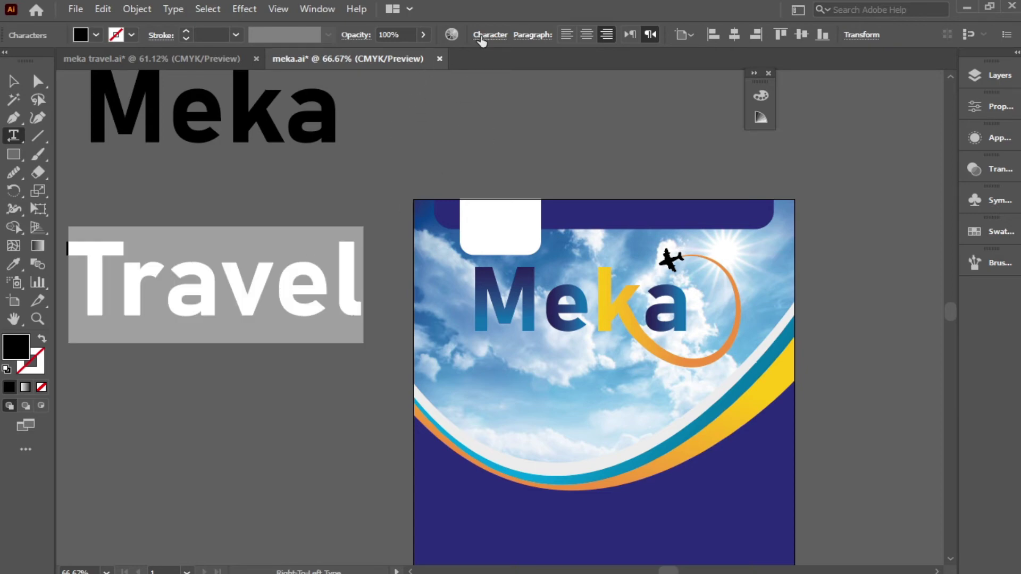
{"action": "left_click", "coordinate": [501, 35]}
{"action": "left_click", "coordinate": [475, 80]}
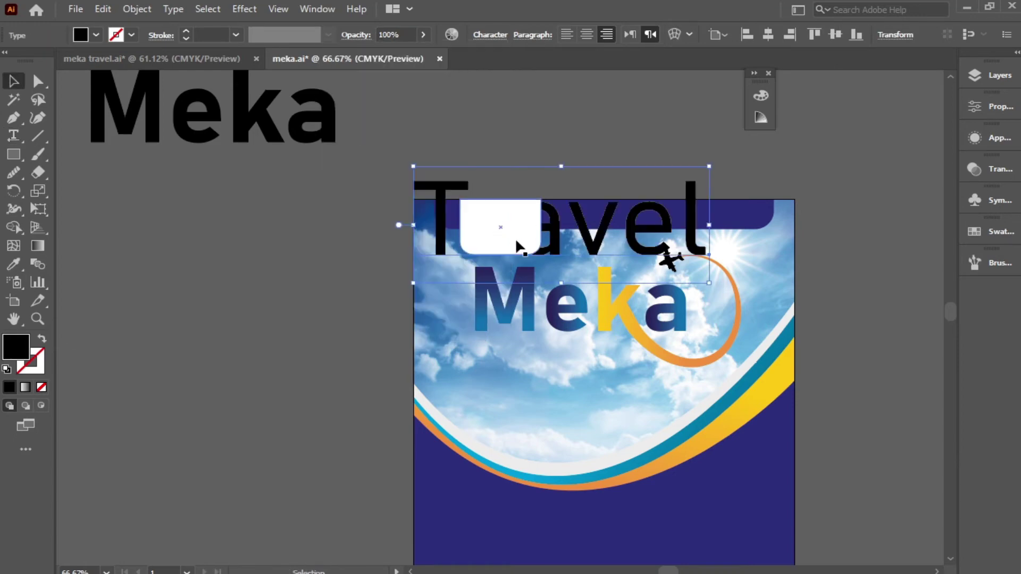
{"action": "key", "text": "a"}
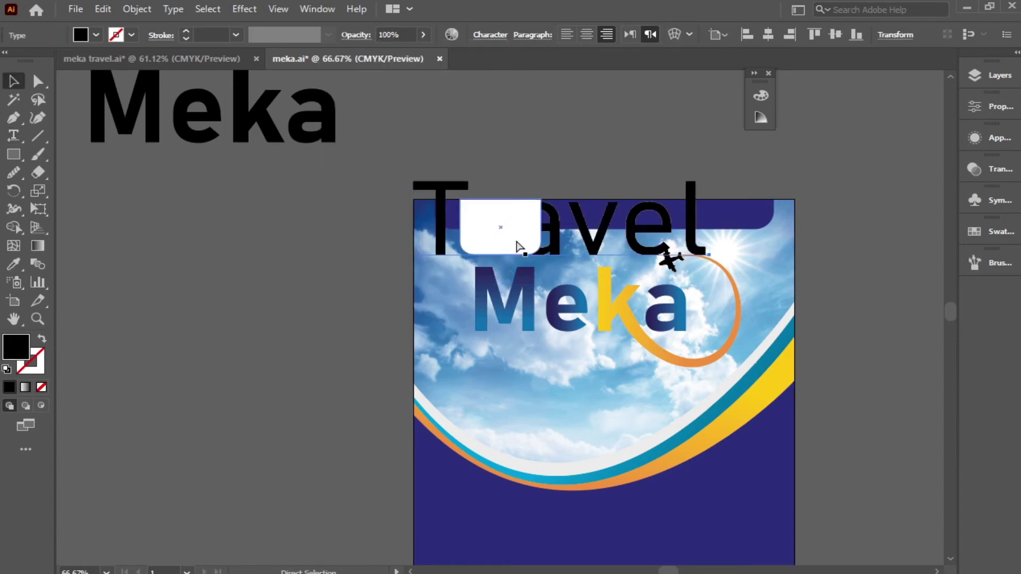
Bring 'Travel' in front of the white tab and scale it to fit inside
{"action": "key", "text": "ctrl+bracketleft"}
{"action": "left_click", "coordinate": [532, 246]}
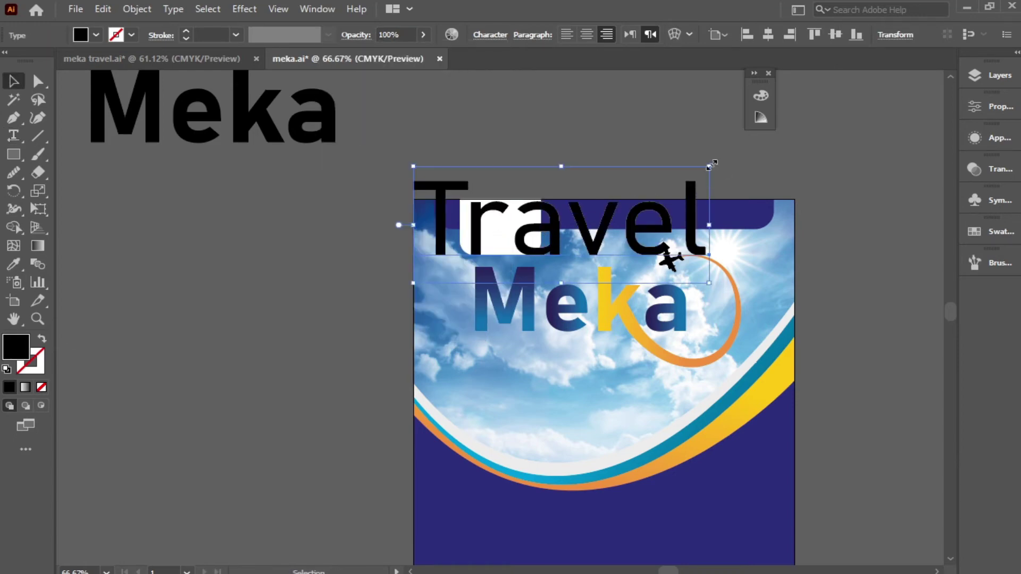
{"action": "left_click_drag", "start_coordinate": [709, 167], "coordinate": [527, 243]}
{"action": "left_click_drag", "start_coordinate": [477, 270], "coordinate": [529, 144]}
{"action": "key", "text": "ctrl+equal"}
{"action": "key", "text": "ctrl+equal"}
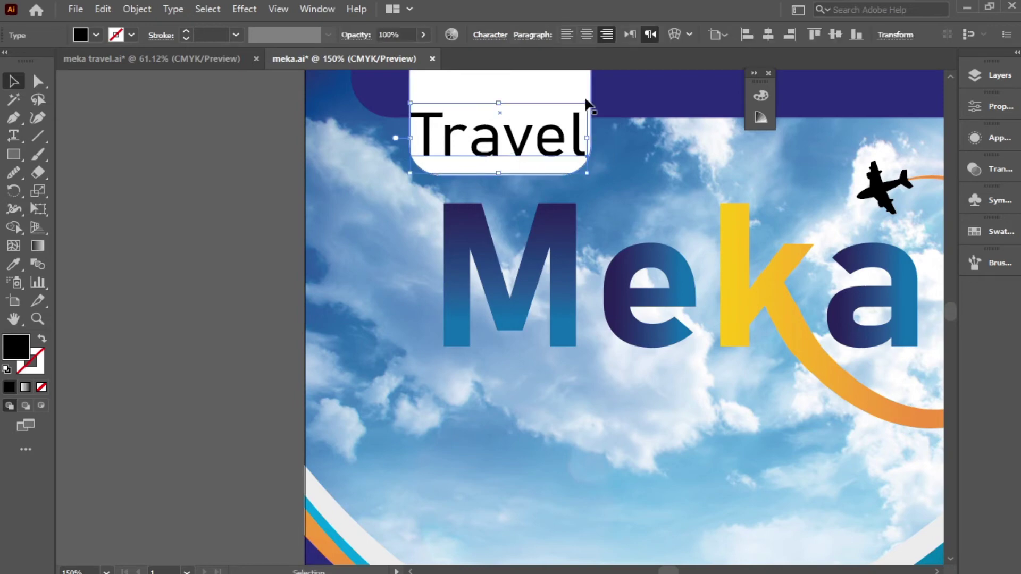
{"action": "left_click_drag", "start_coordinate": [586, 103], "coordinate": [580, 117]}
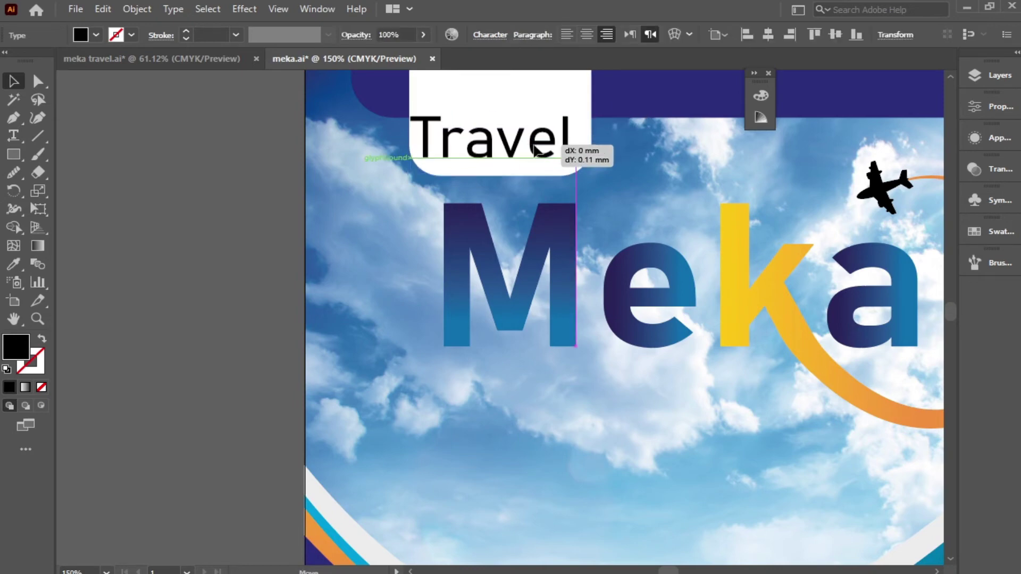
Colour the Travel text blue from the swatches and deselect it
{"action": "key", "text": "i"}
{"action": "left_click", "coordinate": [114, 36]}
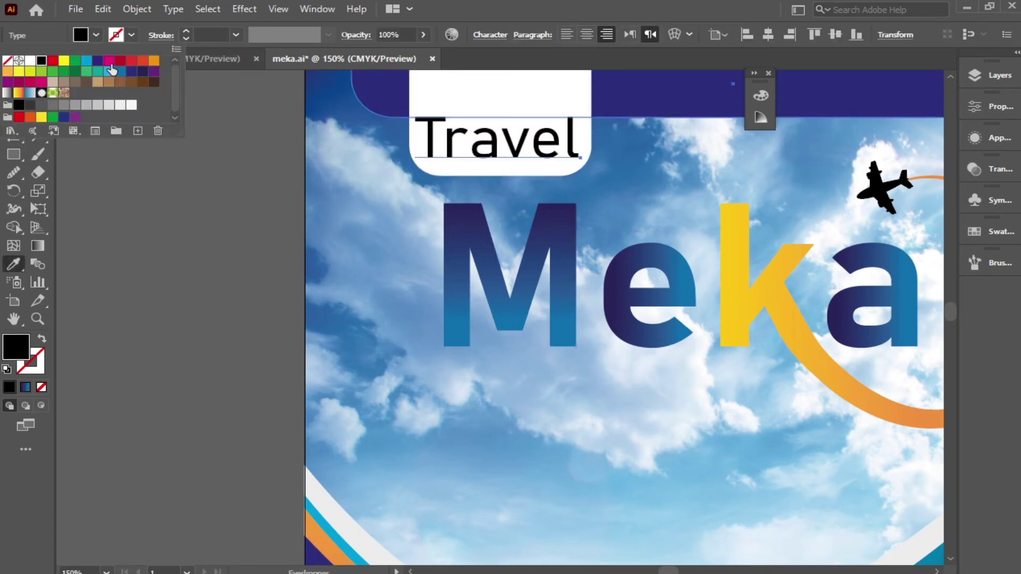
{"action": "left_click", "coordinate": [133, 73]}
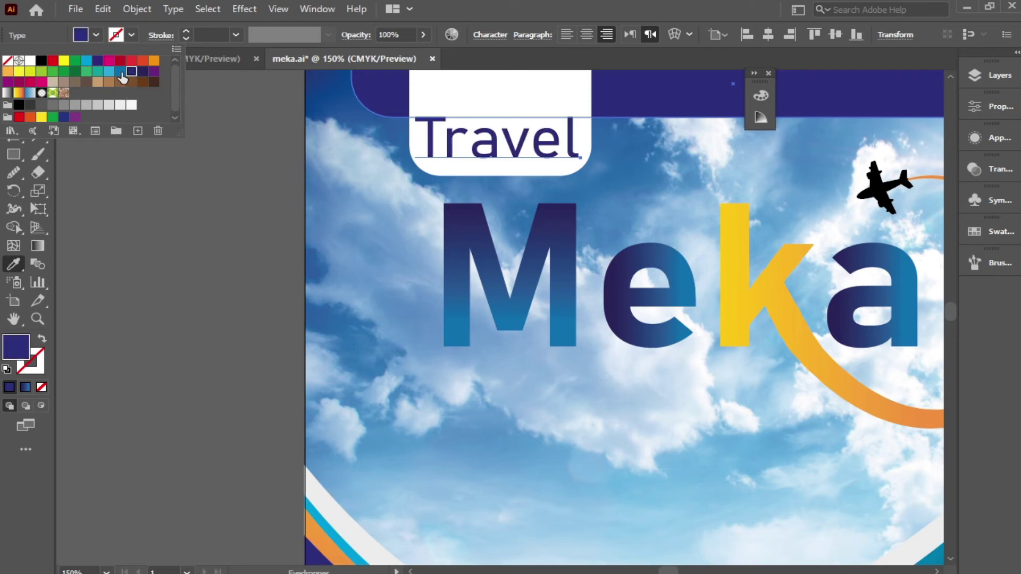
{"action": "key", "text": "v"}
{"action": "left_click", "coordinate": [166, 160]}
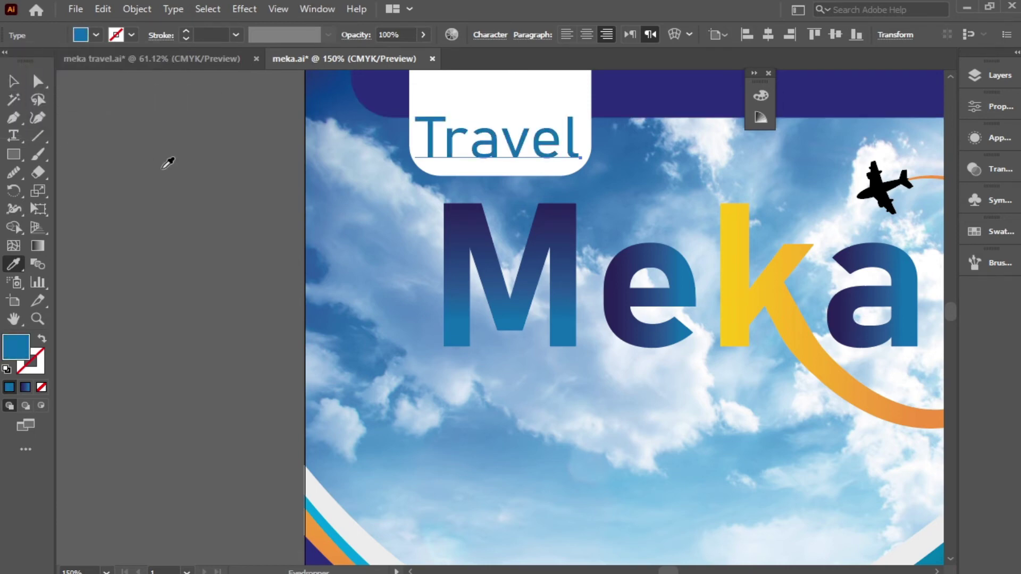
{"action": "scroll", "coordinate": [297, 122], "scroll_direction": "right", "scroll_amount": 5}
Copy Travel below the Meka logo, retype it as 'World Tours', and make it black
{"action": "left_click_drag", "start_coordinate": [291, 117], "coordinate": [344, 381]}
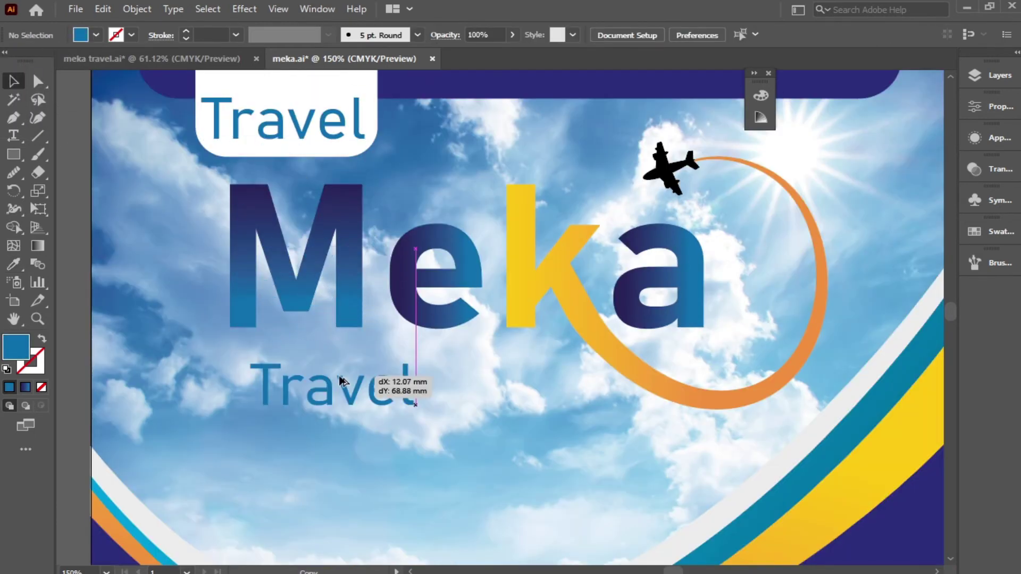
{"action": "type", "text": "World tou"}
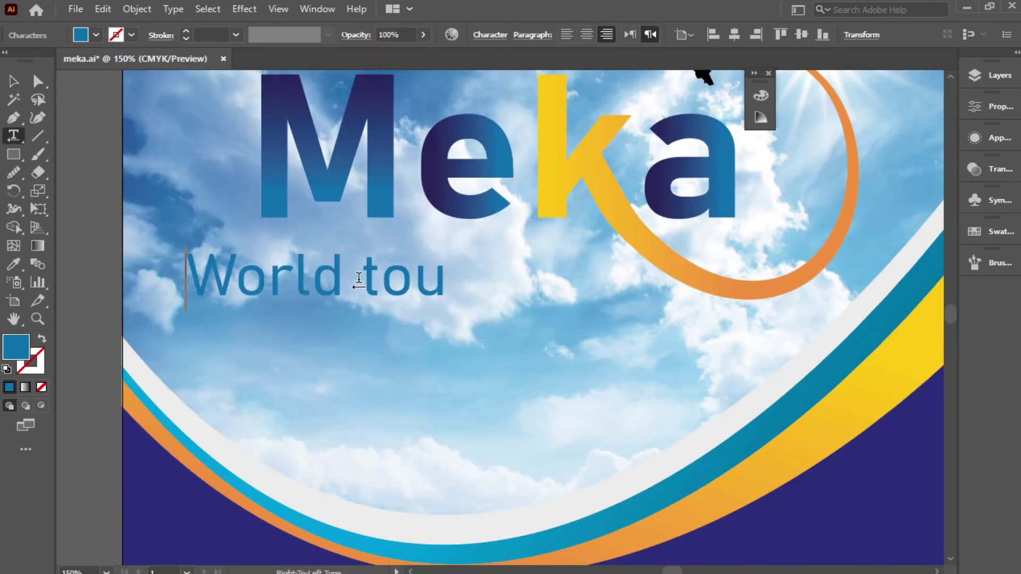
{"action": "type", "text": "rs"}
{"action": "left_click_drag", "start_coordinate": [304, 271], "coordinate": [451, 274]}
{"action": "type", "text": "T"}
{"action": "key", "text": "Escape"}
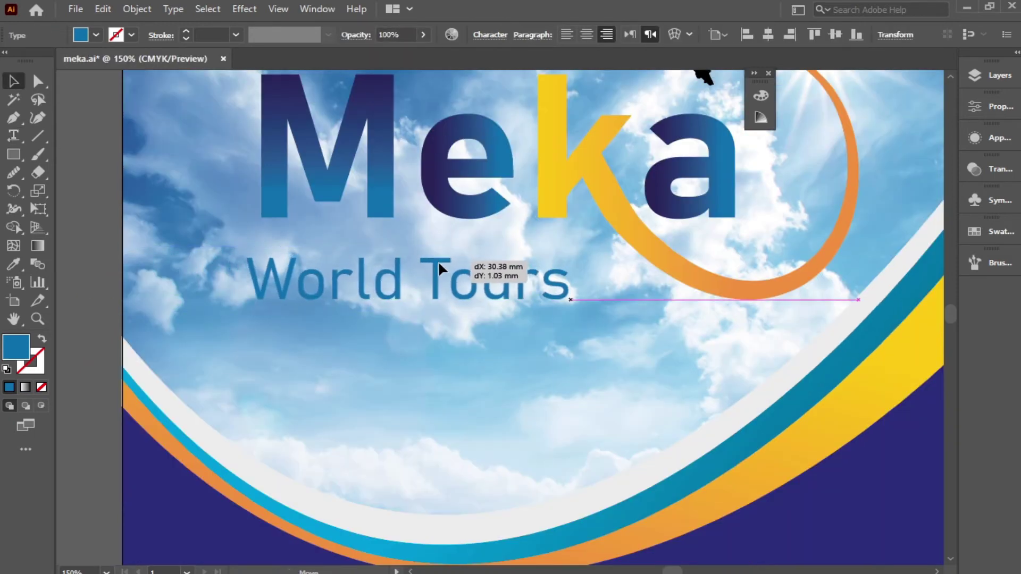
{"action": "left_click", "coordinate": [96, 35]}
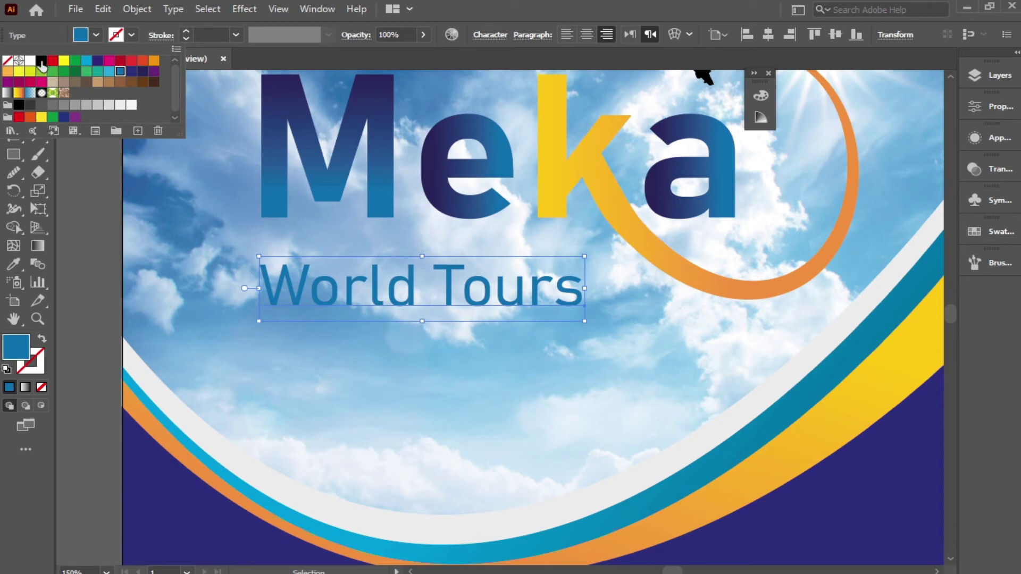
{"action": "left_click", "coordinate": [42, 62]}
{"action": "left_click_drag", "start_coordinate": [353, 291], "coordinate": [361, 292]}
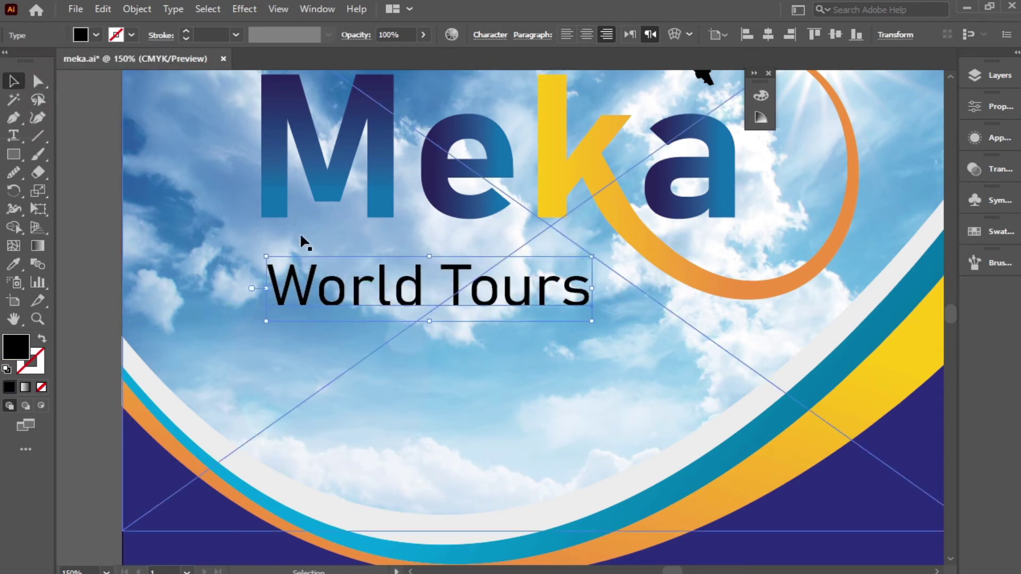
Draw a 2 pt black line above World Tours and zoom to fit the flyer
{"action": "left_click", "coordinate": [38, 136]}
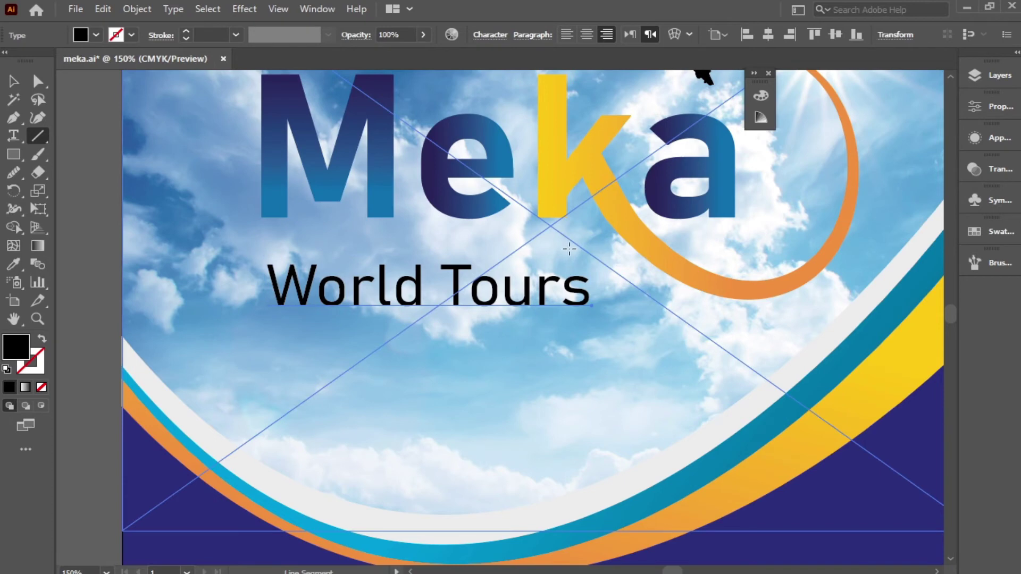
{"action": "left_click_drag", "start_coordinate": [569, 249], "coordinate": [267, 249]}
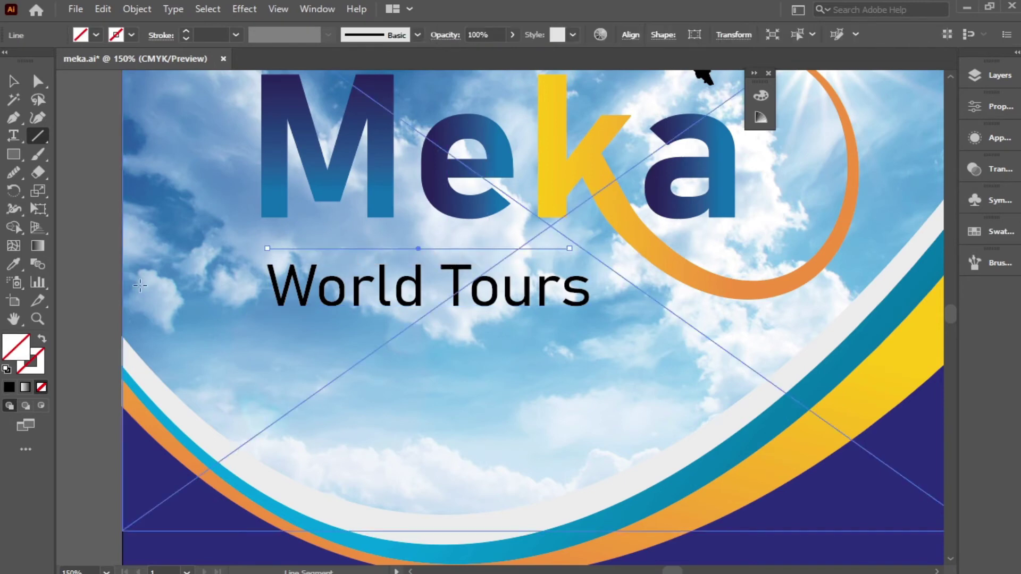
{"action": "left_click", "coordinate": [186, 32]}
{"action": "left_click", "coordinate": [186, 32]}
{"action": "left_click", "coordinate": [14, 82]}
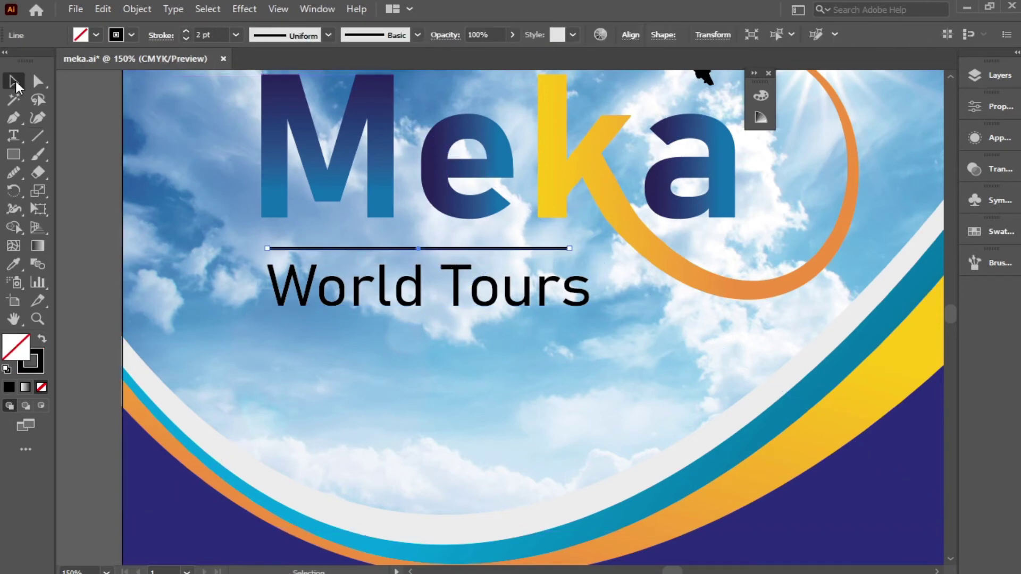
{"action": "left_click", "coordinate": [89, 183]}
{"action": "key", "text": "ctrl+0"}
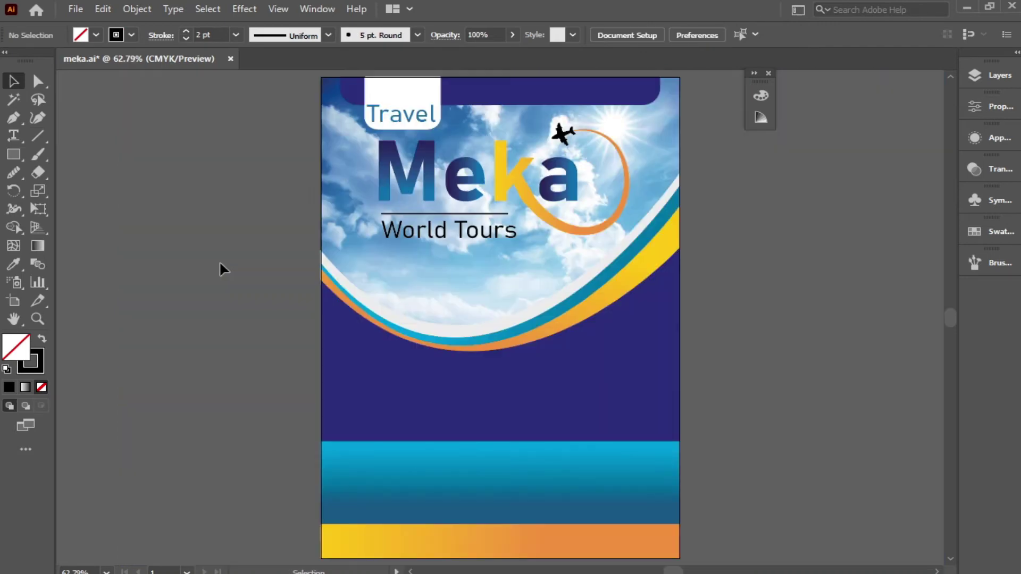
Place the white airplane image onto the flyer and scale it down
{"action": "scroll", "coordinate": [613, 357], "scroll_direction": "down", "scroll_amount": 2}
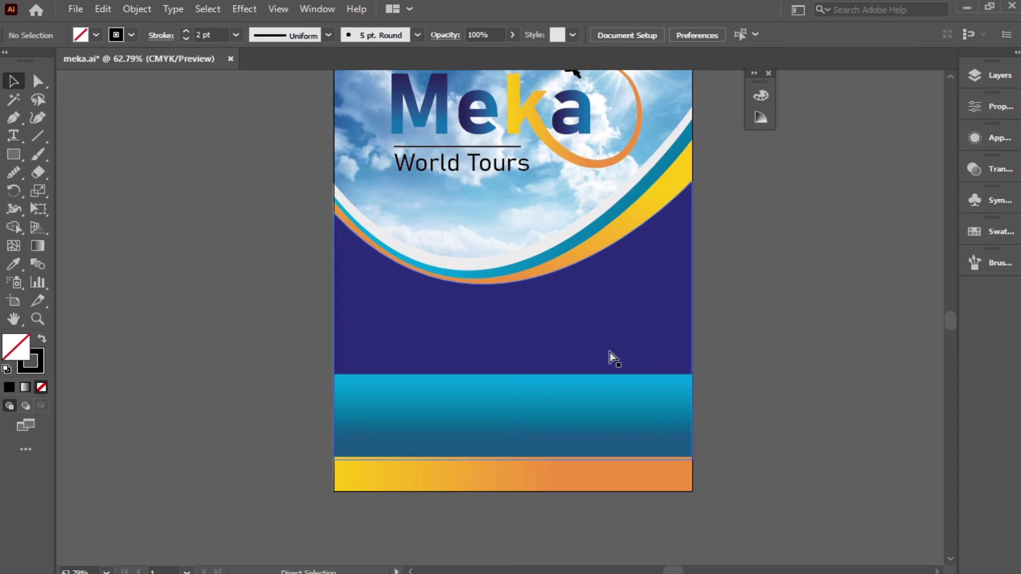
{"action": "key", "text": "ctrl+shift+p"}
{"action": "double_click", "coordinate": [620, 154]}
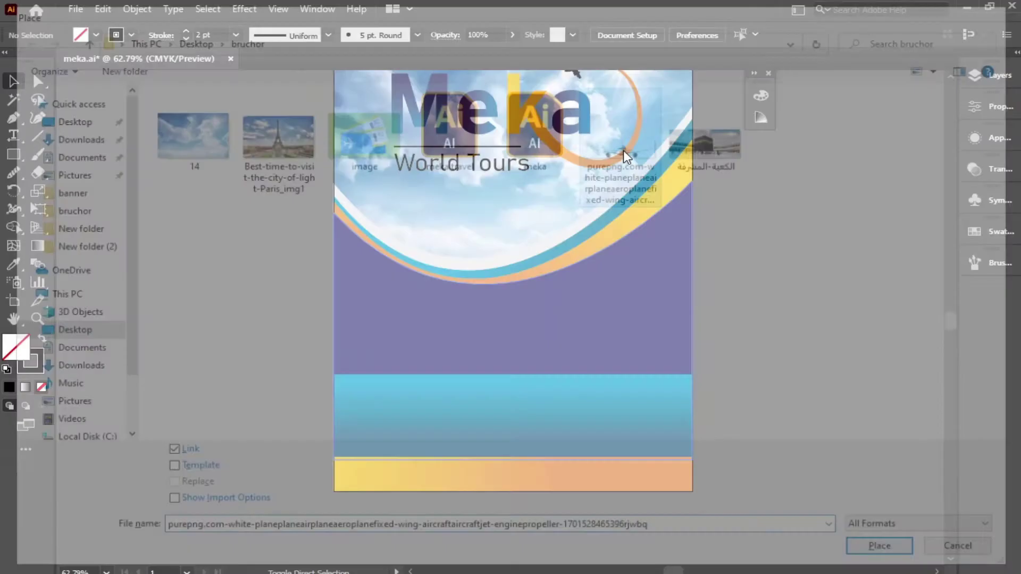
{"action": "left_click_drag", "start_coordinate": [190, 154], "coordinate": [899, 505]}
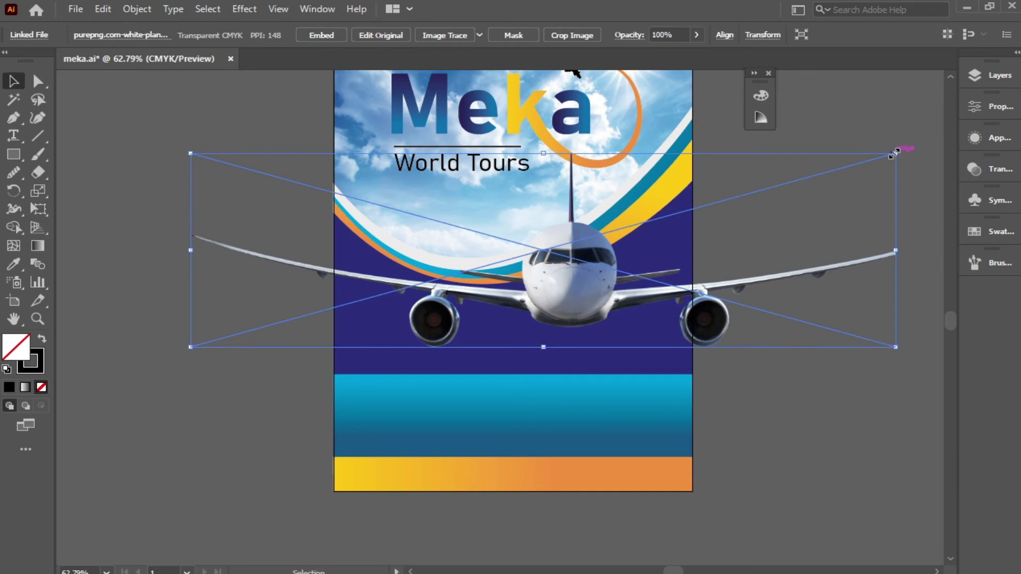
{"action": "left_click_drag", "start_coordinate": [894, 155], "coordinate": [727, 228]}
Tilt the airplane and position it along the sky curve below World Tours
{"action": "left_click_drag", "start_coordinate": [599, 251], "coordinate": [545, 250]}
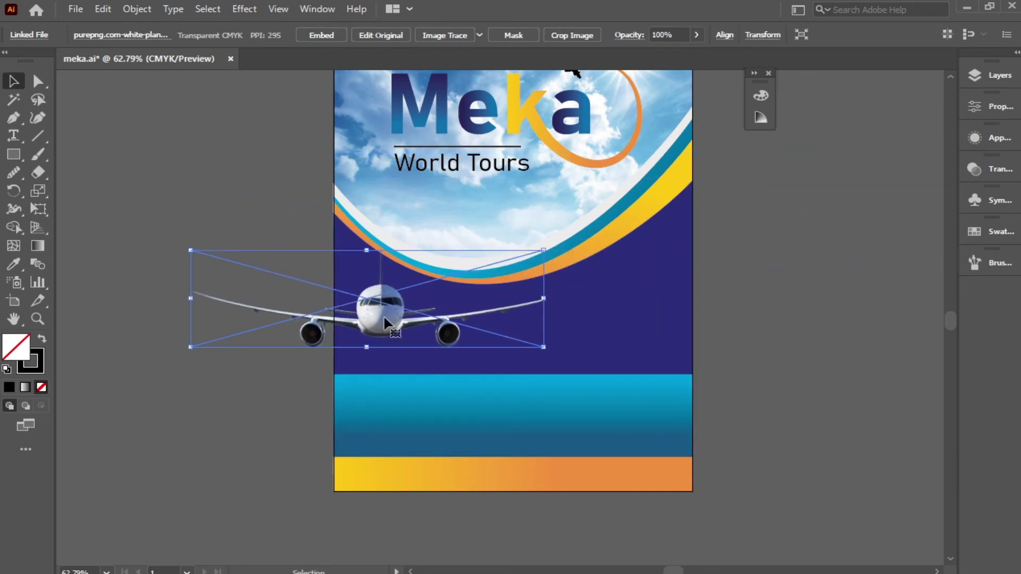
{"action": "left_click_drag", "start_coordinate": [385, 319], "coordinate": [516, 229]}
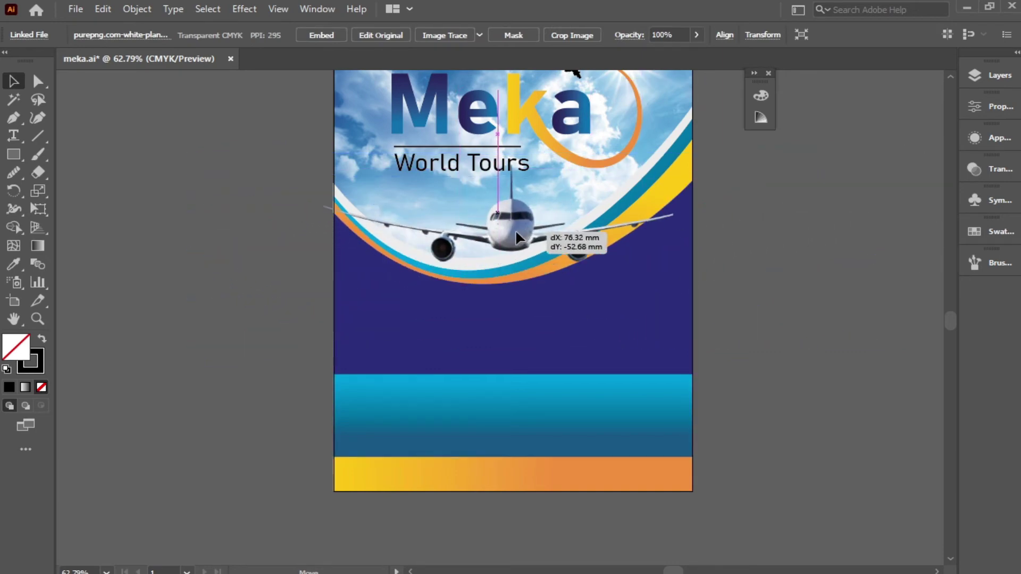
{"action": "left_click_drag", "start_coordinate": [515, 229], "coordinate": [510, 234]}
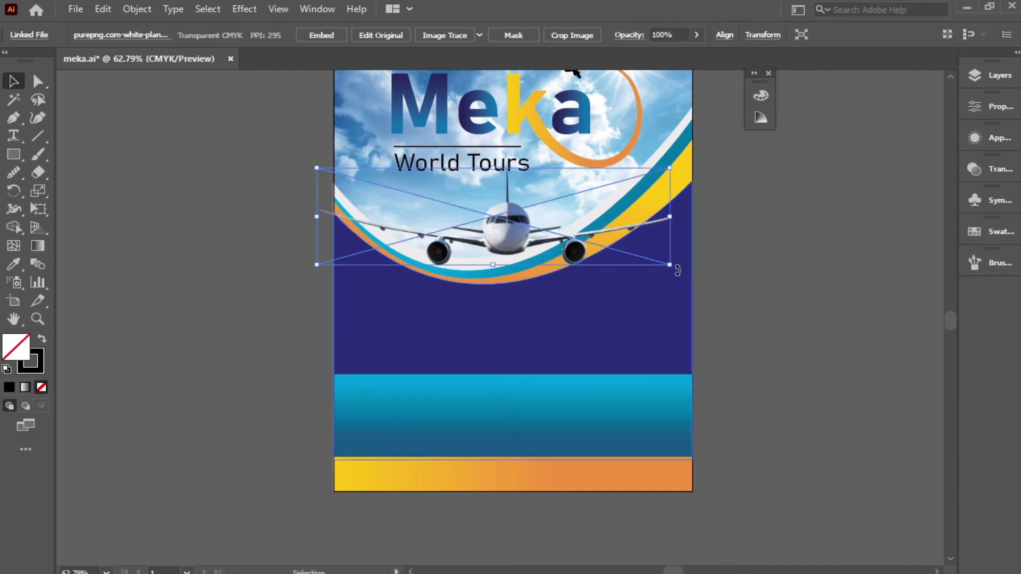
{"action": "left_click_drag", "start_coordinate": [678, 272], "coordinate": [727, 234]}
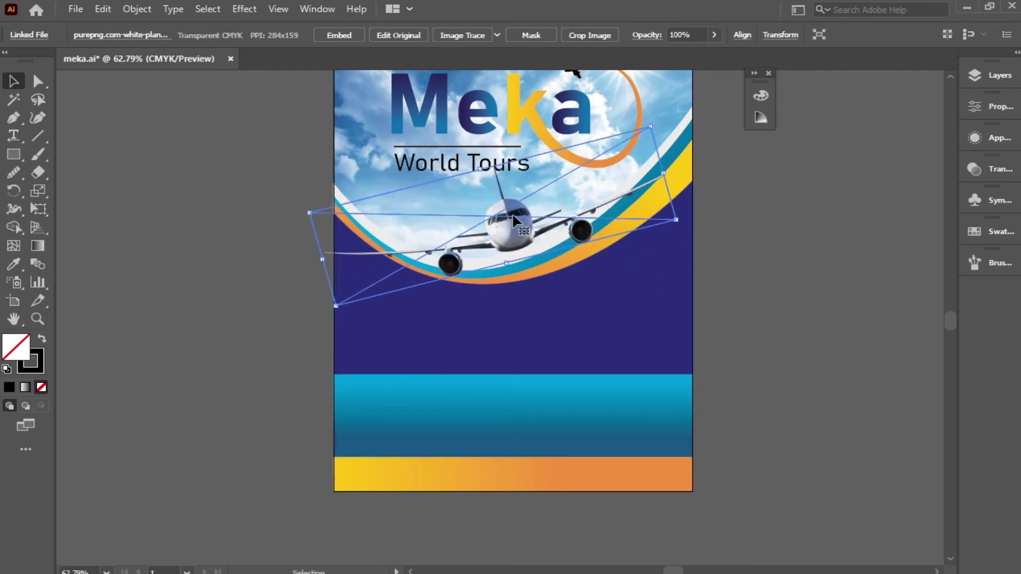
{"action": "left_click_drag", "start_coordinate": [514, 218], "coordinate": [520, 215]}
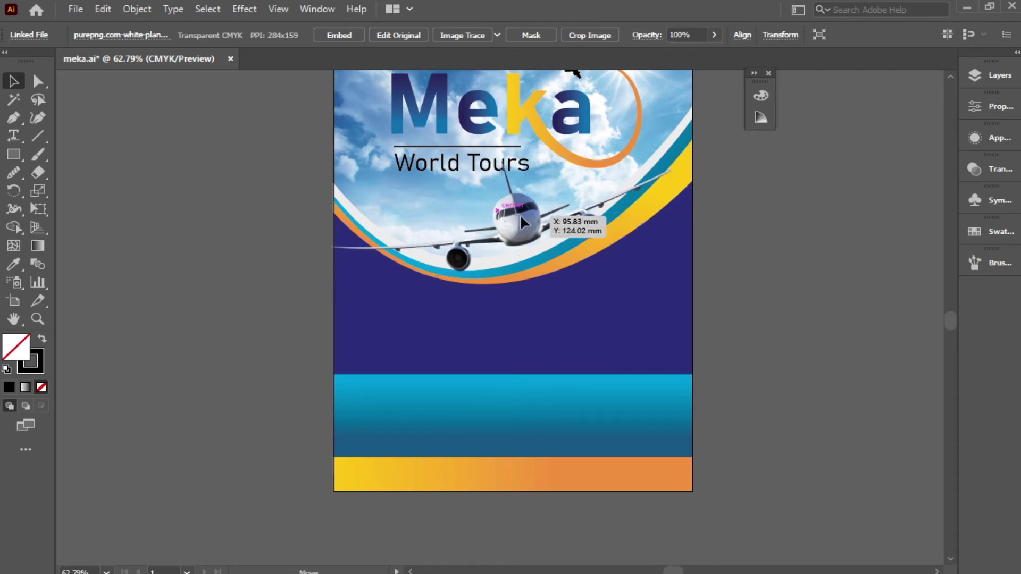
{"action": "scroll", "coordinate": [725, 279], "scroll_direction": "up", "scroll_amount": 4}
{"action": "scroll", "coordinate": [724, 279], "scroll_direction": "down", "scroll_amount": 3}
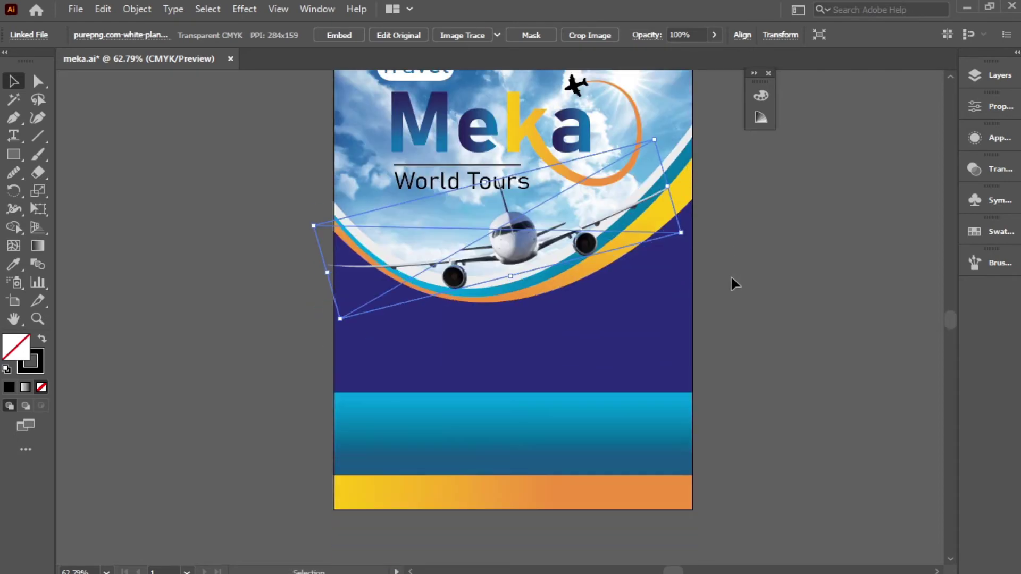
{"action": "scroll", "coordinate": [735, 273], "scroll_direction": "up", "scroll_amount": 3}
{"action": "scroll", "coordinate": [735, 273], "scroll_direction": "down", "scroll_amount": 4}
{"action": "left_click", "coordinate": [686, 169]}
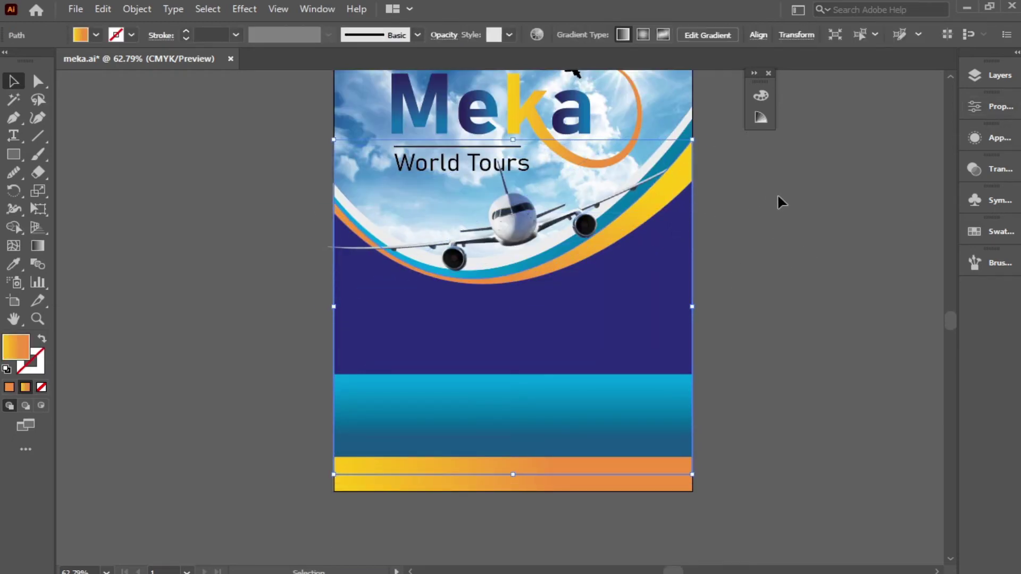
Add a Drop Shadow to the gradient background shape with 0 mm X offset
{"action": "left_click", "coordinate": [991, 138]}
{"action": "left_click", "coordinate": [821, 390]}
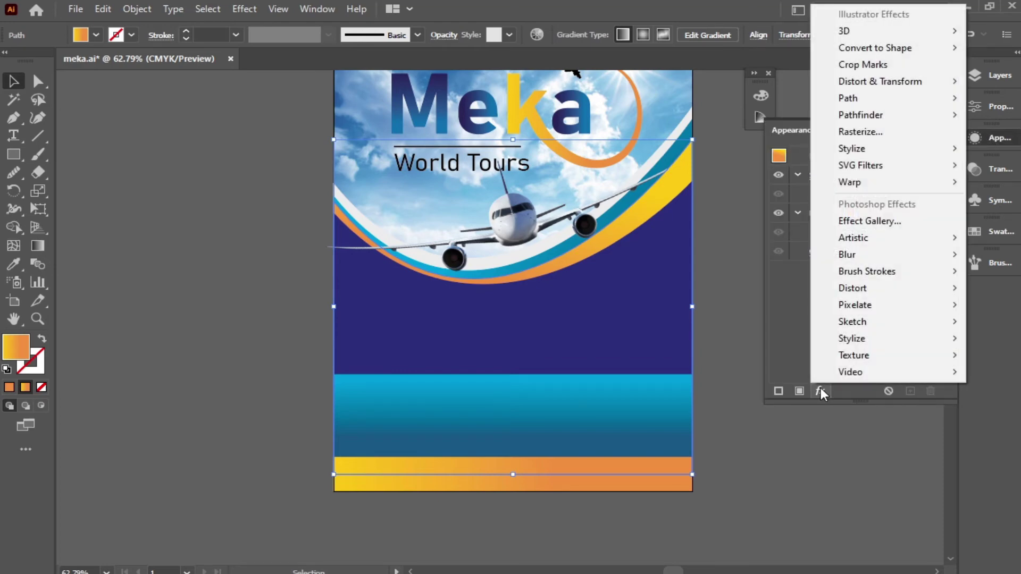
{"action": "left_click", "coordinate": [751, 149]}
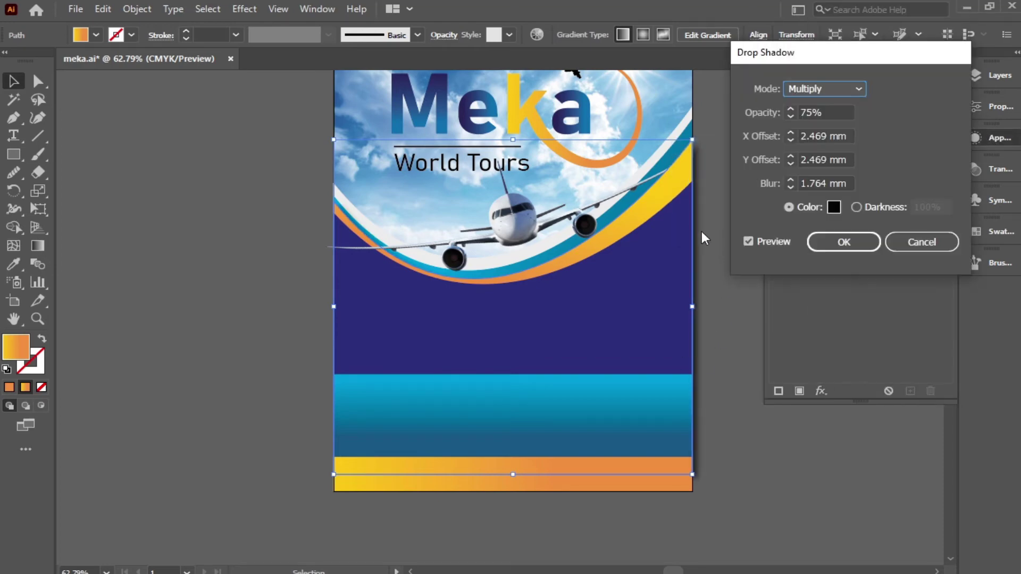
{"action": "left_click", "coordinate": [790, 141]}
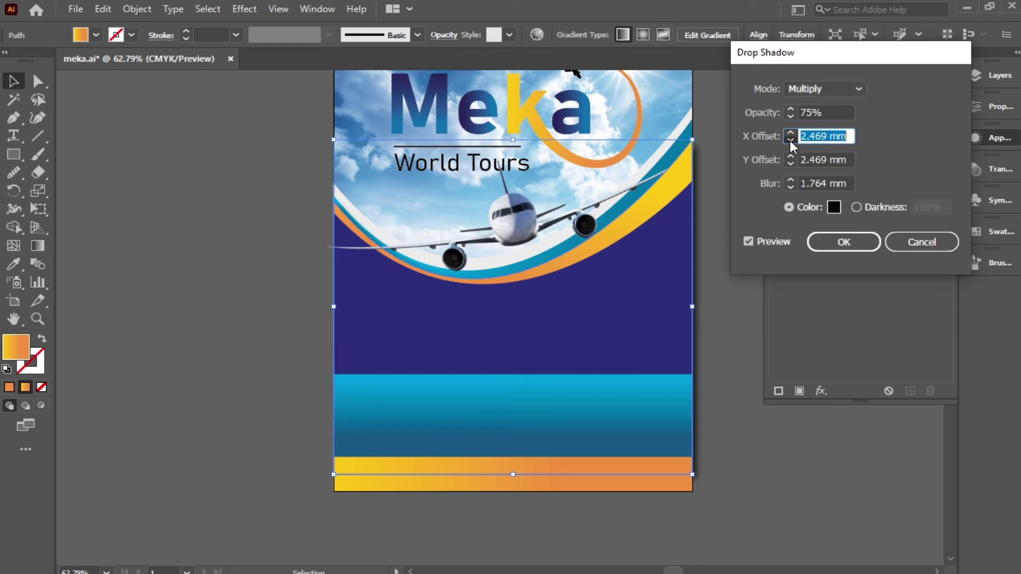
{"action": "left_click", "coordinate": [790, 140]}
{"action": "left_click", "coordinate": [790, 140]}
{"action": "type", "text": "-3"}
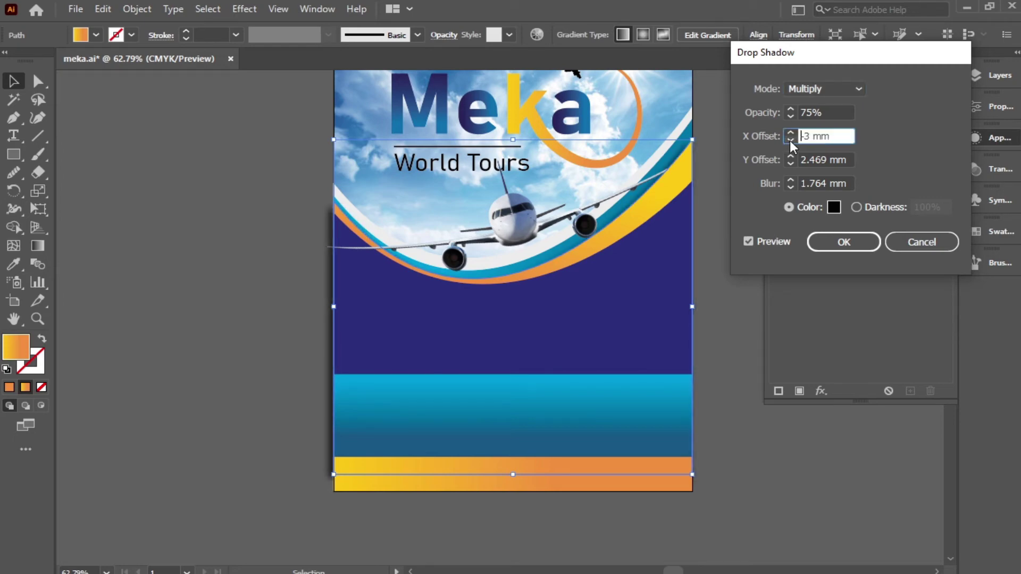
{"action": "left_click", "coordinate": [789, 133]}
{"action": "left_click", "coordinate": [790, 132]}
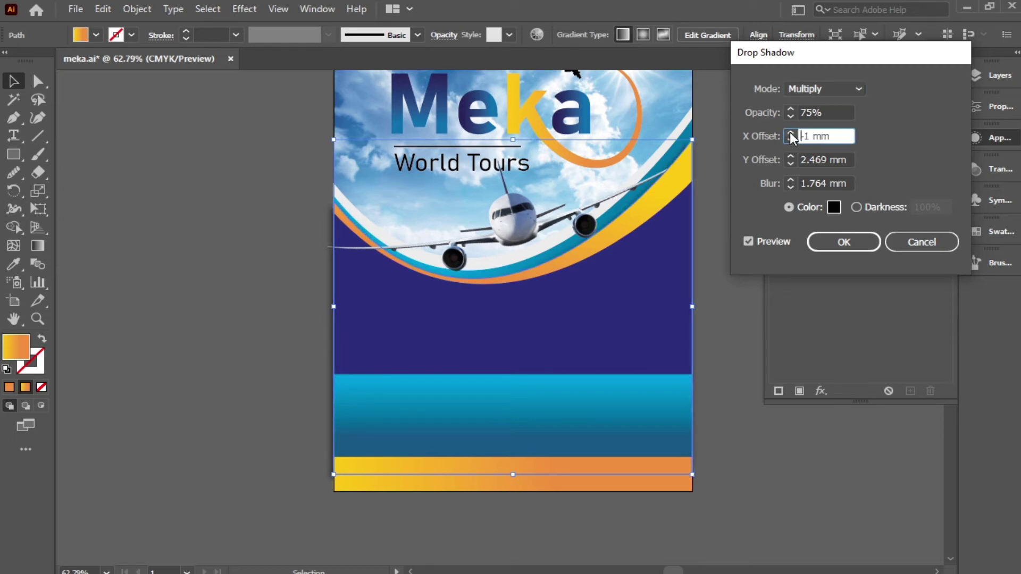
Set the shadow Y offset to -2 mm, apply it, and nudge the airplane down-right
{"action": "left_click", "coordinate": [791, 156]}
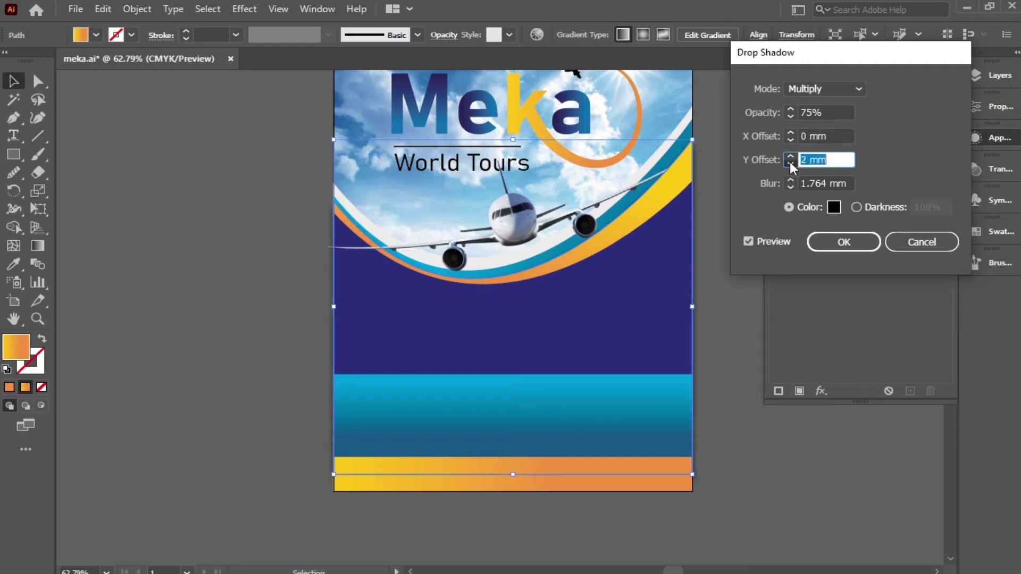
{"action": "left_click", "coordinate": [790, 162]}
{"action": "left_click", "coordinate": [789, 161]}
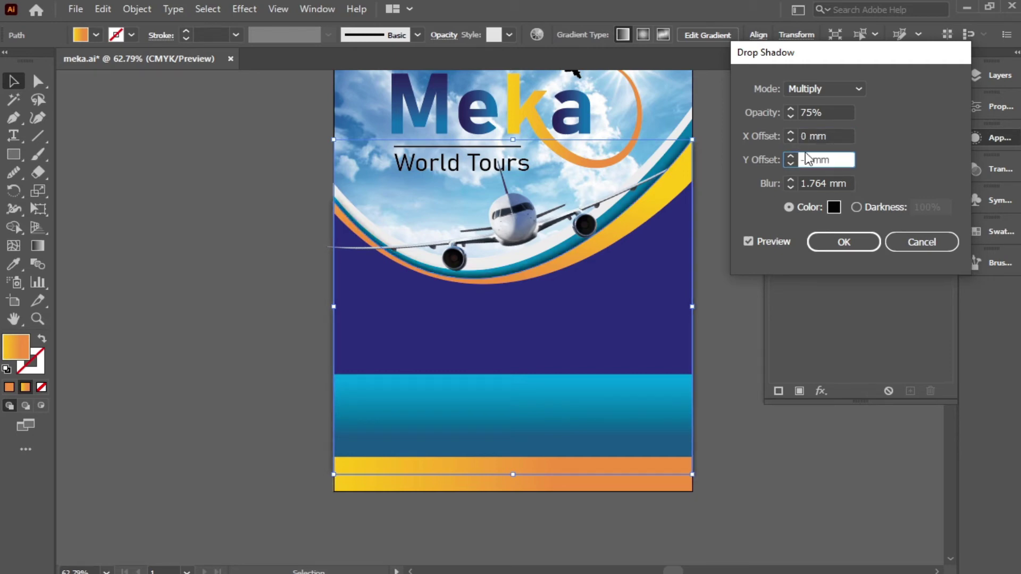
{"action": "key", "text": "Down"}
{"action": "left_click", "coordinate": [791, 117]}
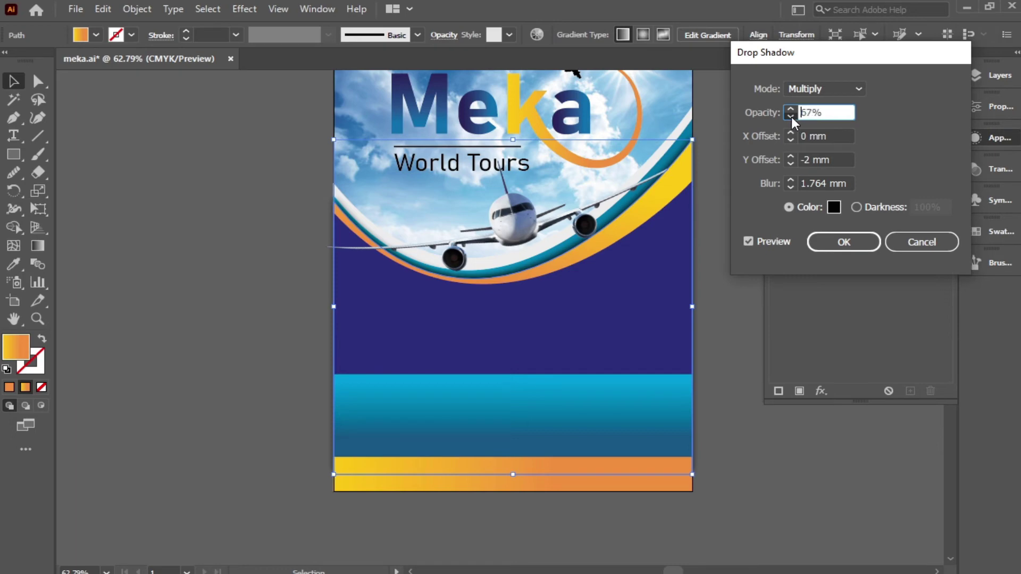
{"action": "key", "text": "Return"}
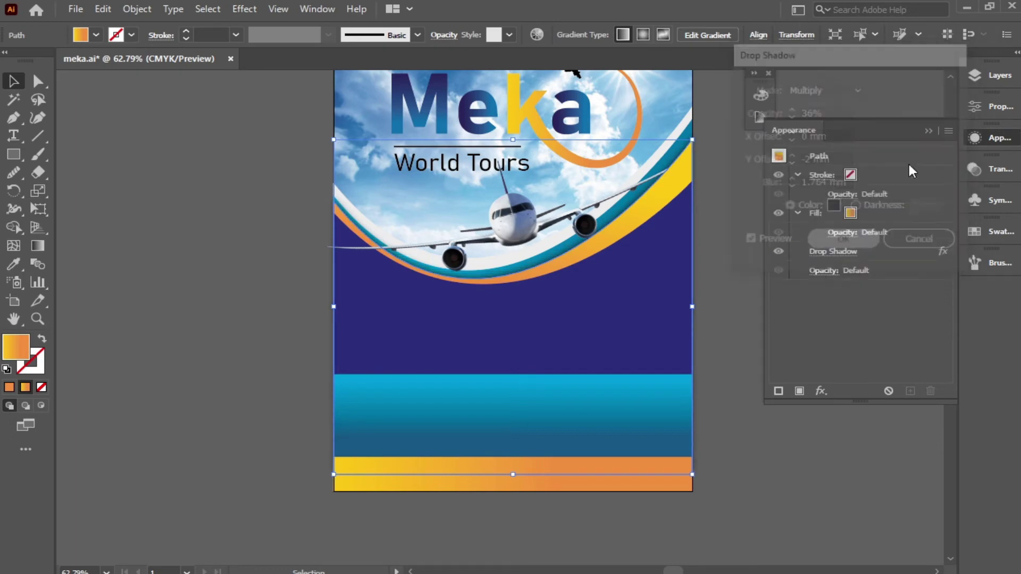
{"action": "left_click", "coordinate": [995, 137]}
{"action": "left_click_drag", "start_coordinate": [511, 215], "coordinate": [524, 224]}
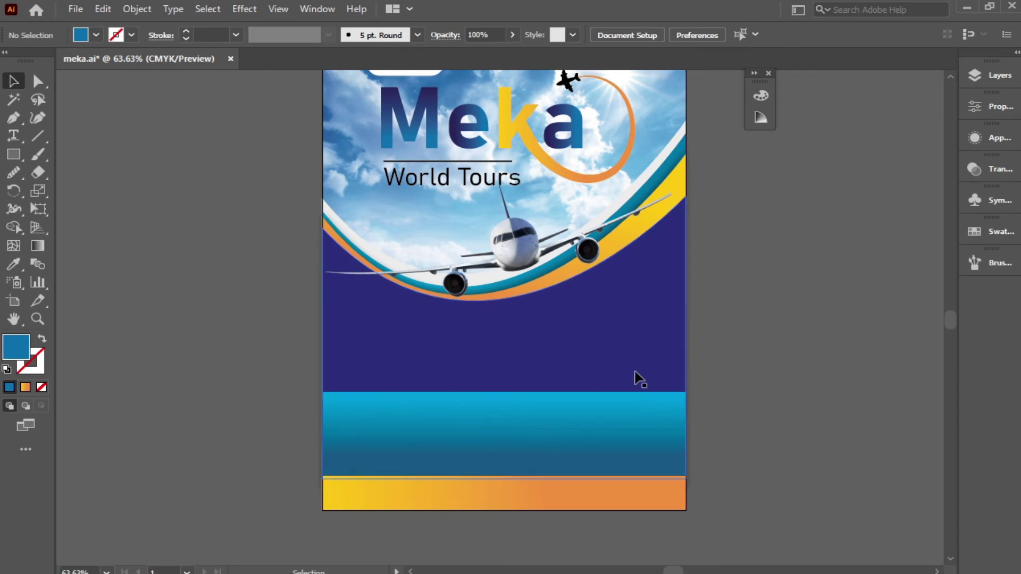
Draw a tall rectangle in the empty space right of the artboard
{"action": "left_click_drag", "start_coordinate": [700, 349], "coordinate": [487, 271]}
{"action": "key", "text": "m"}
{"action": "mouse_move", "coordinate": [735, 212]}
{"action": "left_mouse_down"}
{"action": "mouse_move", "coordinate": [608, 372]}
{"action": "mouse_move", "coordinate": [649, 308]}
{"action": "left_mouse_up"}
Give the rounded shape a white fill and a 32 pt stroke placed beneath the fill
{"action": "left_click", "coordinate": [96, 35]}
{"action": "left_click", "coordinate": [30, 60]}
{"action": "key", "text": "Escape"}
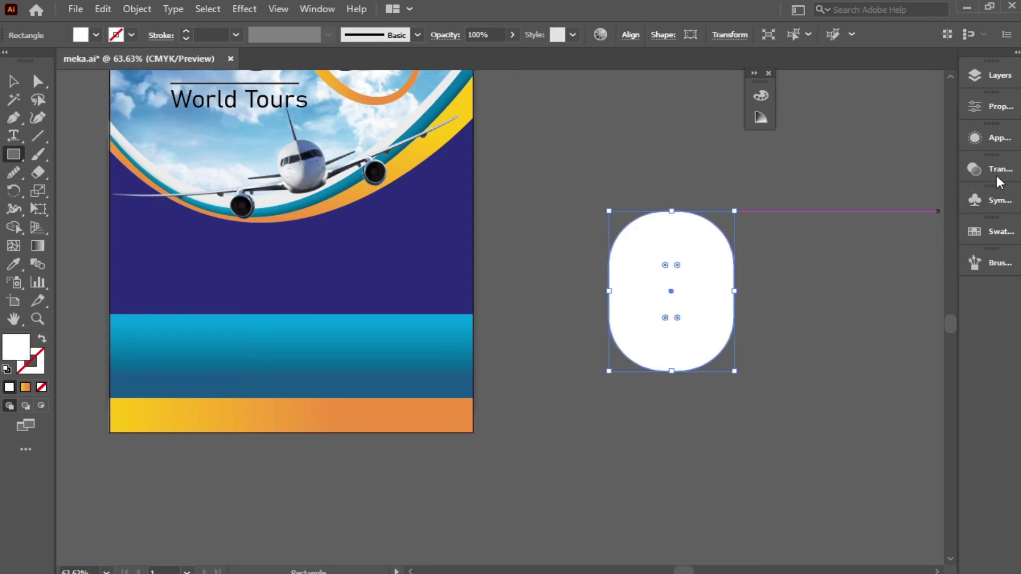
{"action": "left_click", "coordinate": [997, 139]}
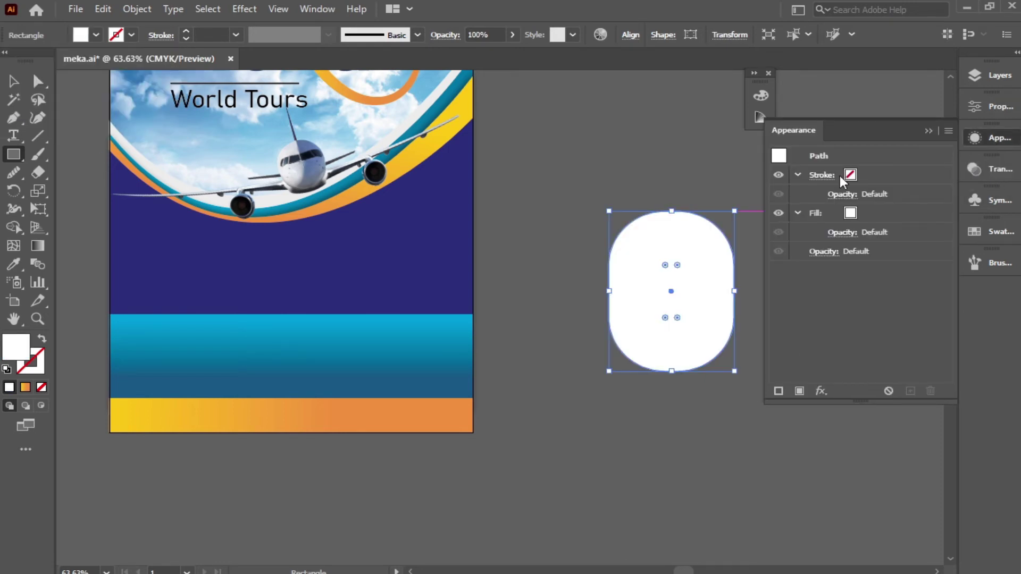
{"action": "left_click", "coordinate": [884, 175]}
{"action": "left_click", "coordinate": [883, 171]}
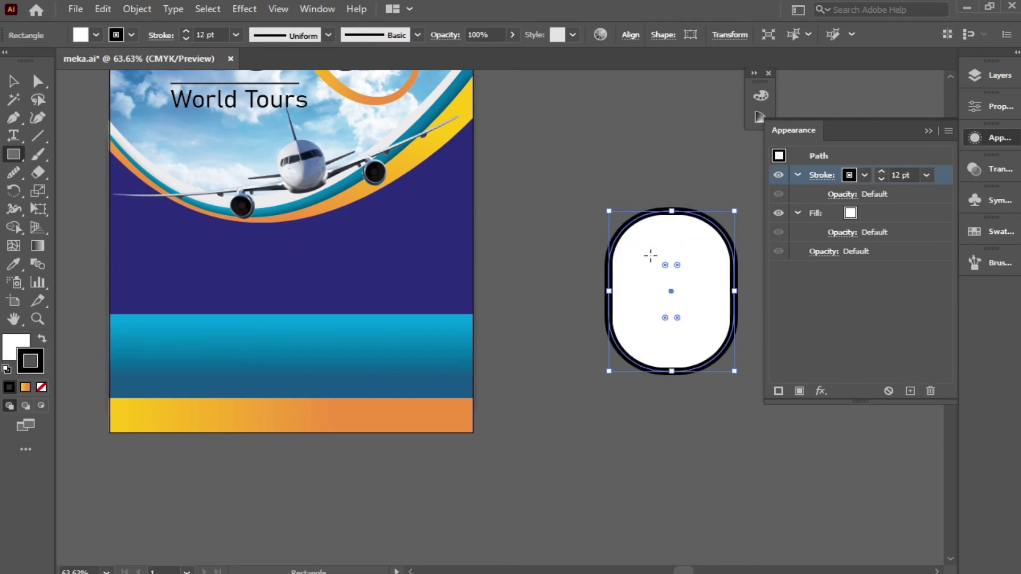
{"action": "left_click_drag", "start_coordinate": [937, 182], "coordinate": [936, 244]}
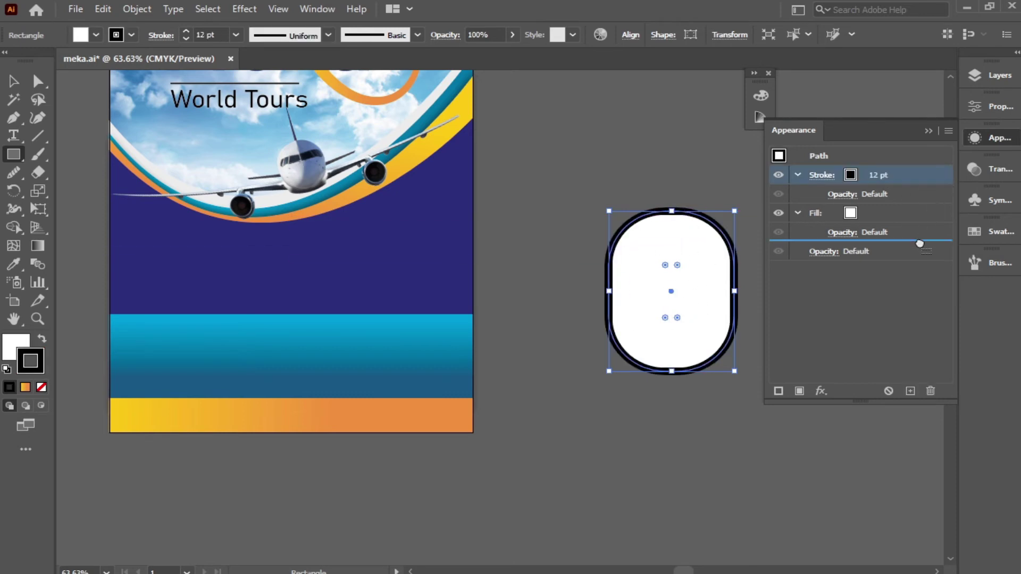
{"action": "left_click", "coordinate": [883, 209]}
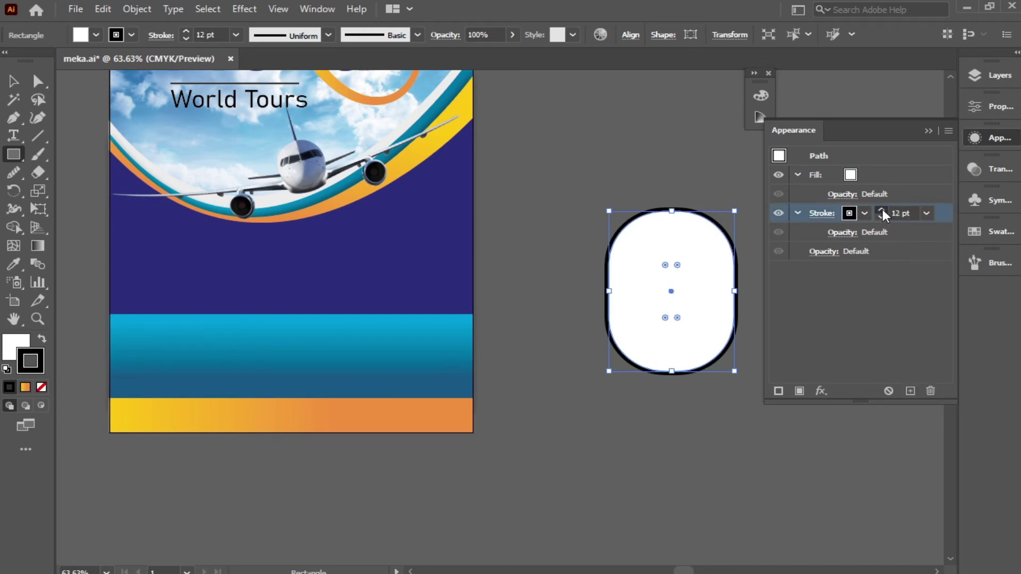
{"action": "left_click", "coordinate": [883, 209]}
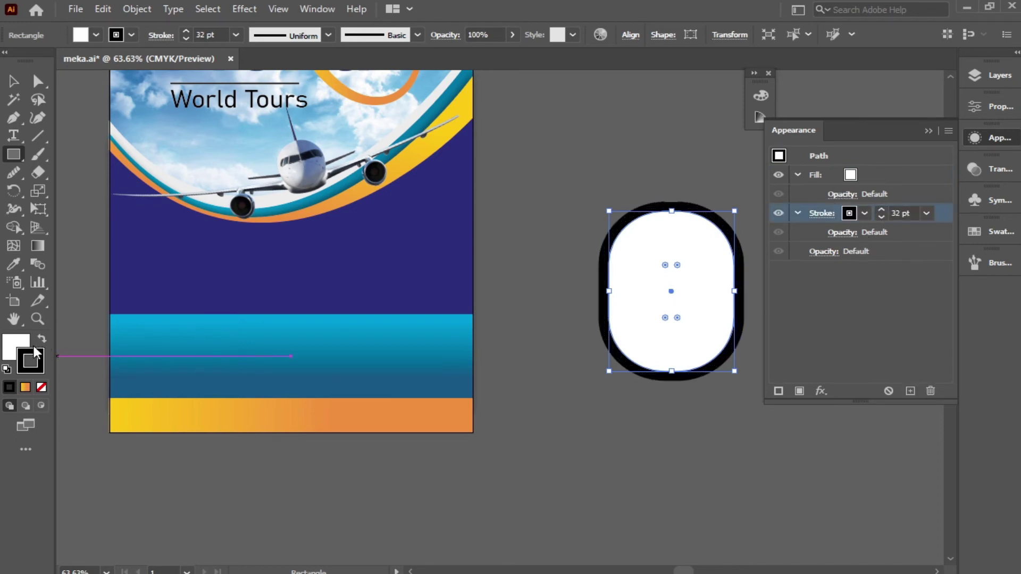
Turn the shape's colours into a white-to-black linear gradient
{"action": "left_click", "coordinate": [38, 246]}
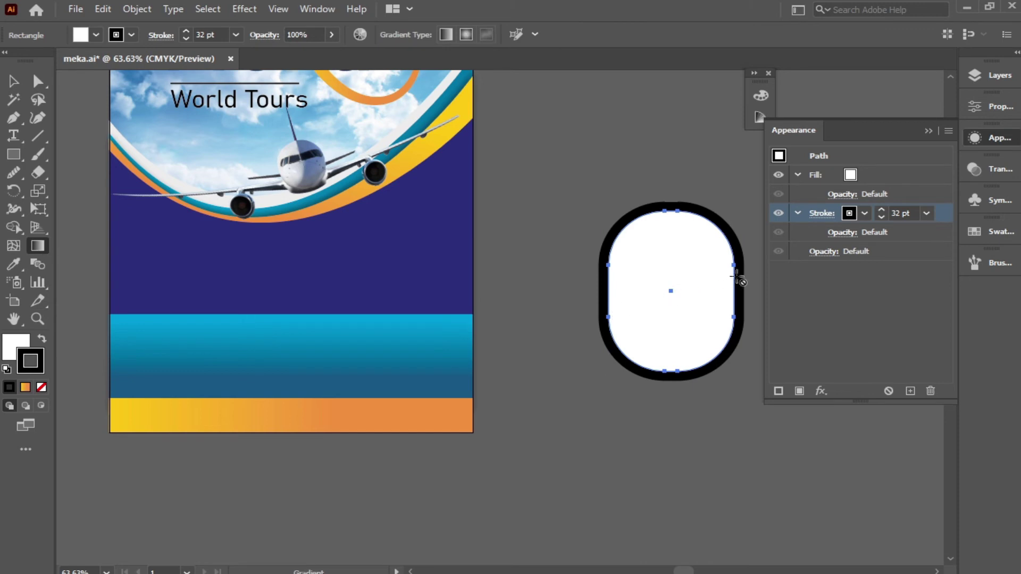
{"action": "left_click", "coordinate": [980, 106]}
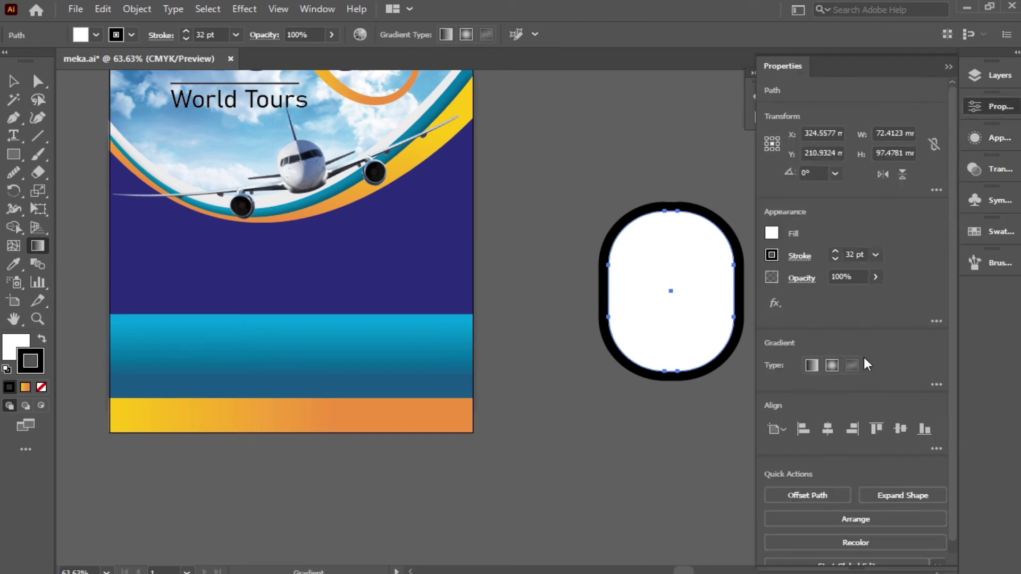
{"action": "left_click", "coordinate": [811, 367]}
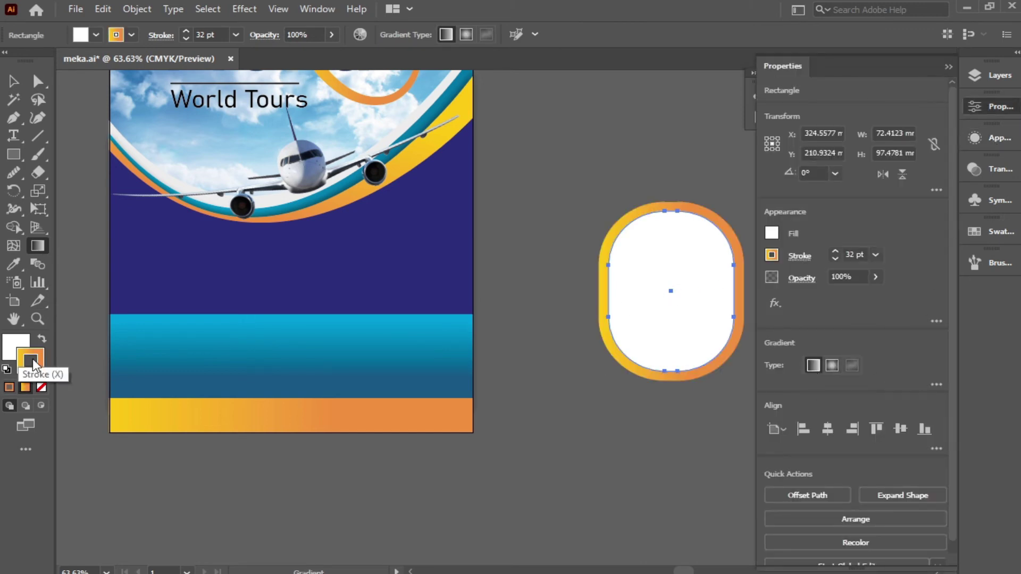
{"action": "left_click", "coordinate": [132, 34]}
{"action": "left_click", "coordinate": [6, 95]}
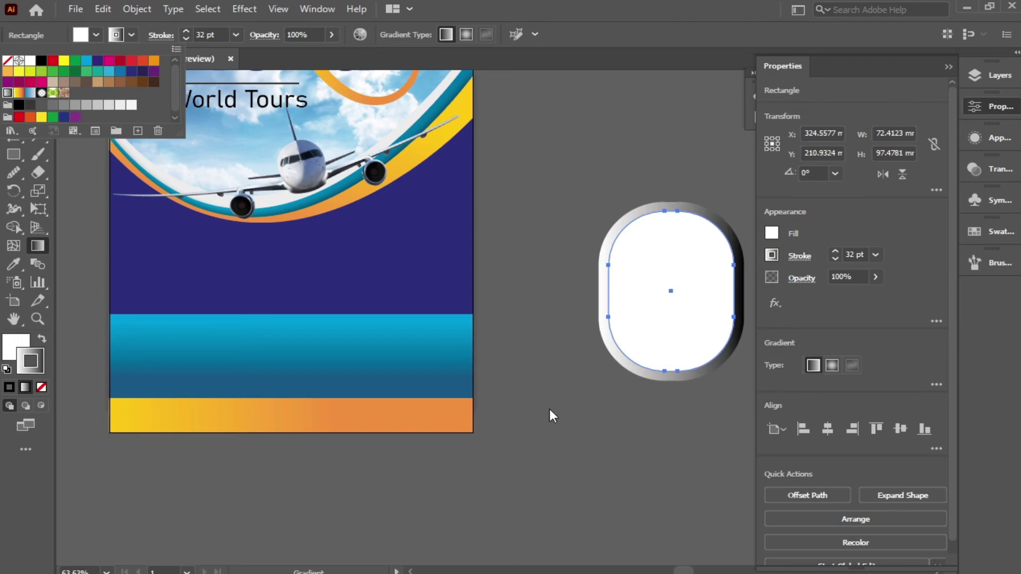
{"action": "left_click", "coordinate": [936, 385]}
{"action": "left_click", "coordinate": [896, 495]}
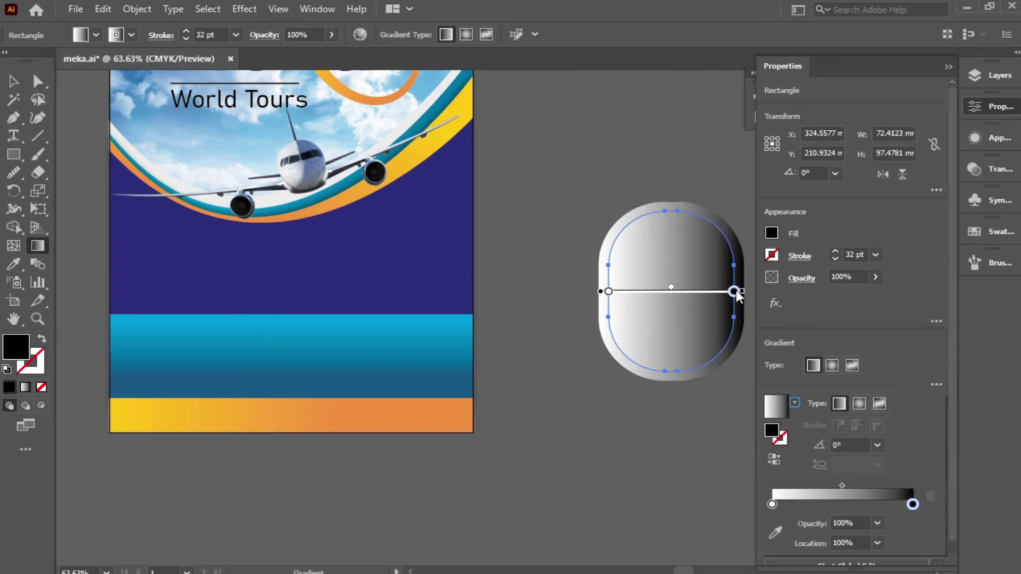
{"action": "double_click", "coordinate": [734, 291]}
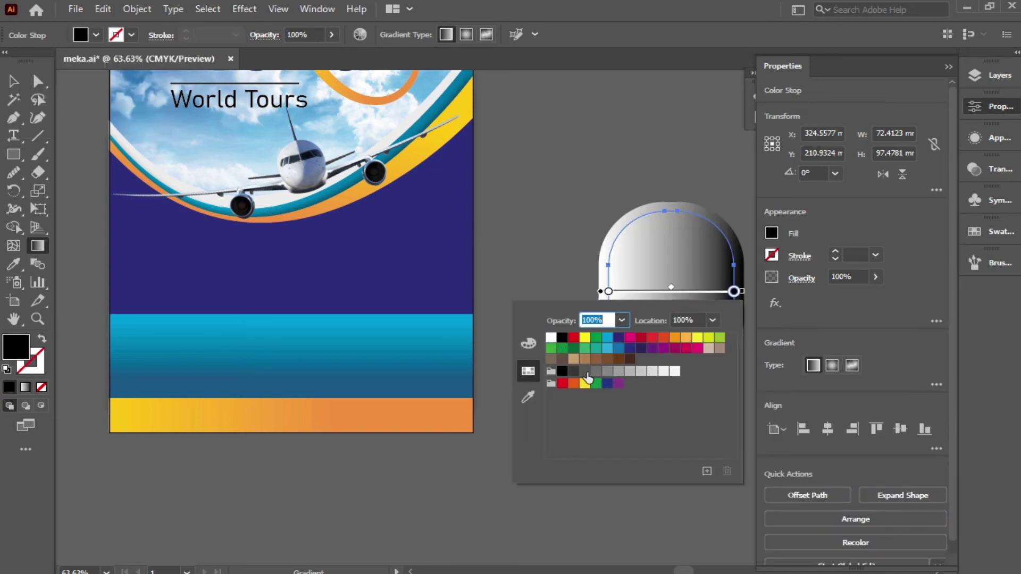
{"action": "key", "text": "Escape"}
{"action": "key", "text": "v"}
Resize the shape to about 42 by 49 mm with a 20 pt outline and white fill
{"action": "mouse_move", "coordinate": [617, 287]}
{"action": "left_mouse_down"}
{"action": "mouse_move", "coordinate": [408, 299]}
{"action": "mouse_move", "coordinate": [398, 353]}
{"action": "left_mouse_up"}
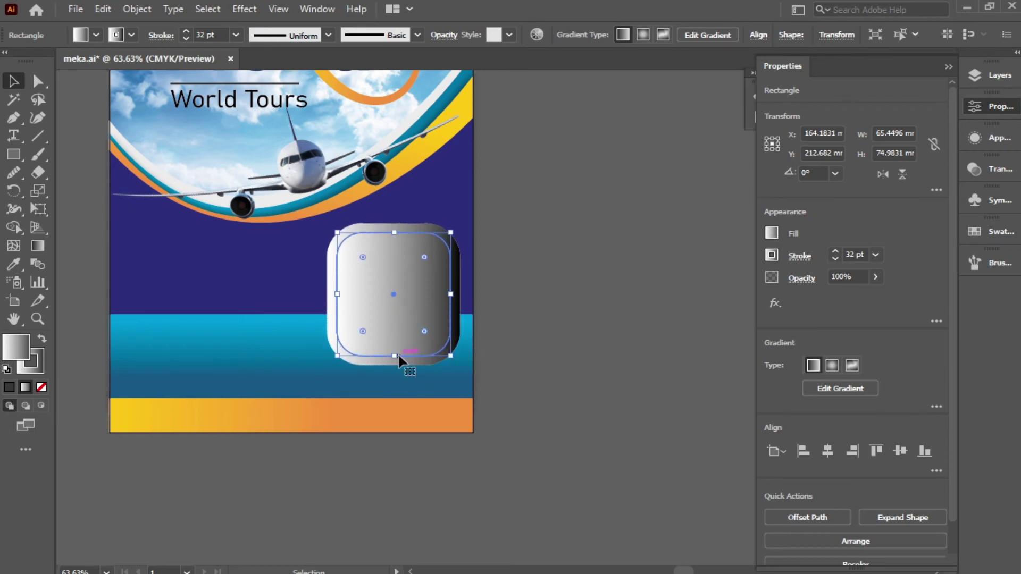
{"action": "left_click_drag", "start_coordinate": [336, 230], "coordinate": [364, 268]}
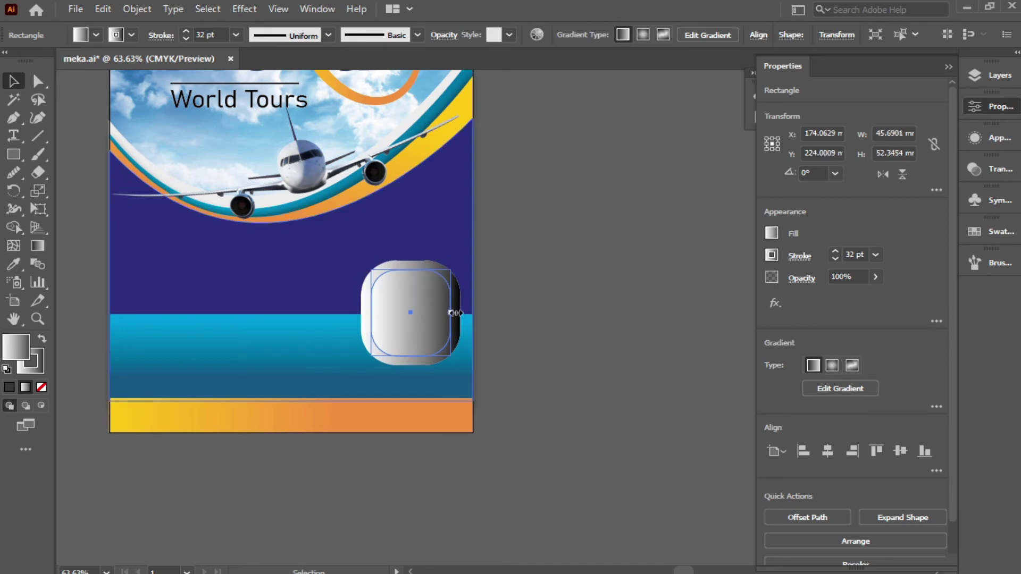
{"action": "left_click_drag", "start_coordinate": [455, 313], "coordinate": [447, 314]}
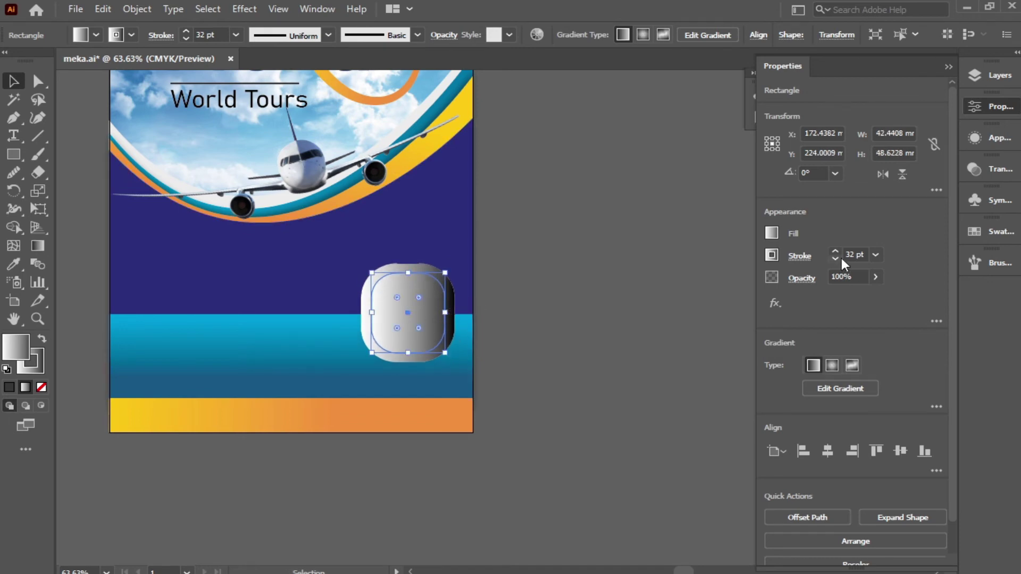
{"action": "left_click", "coordinate": [836, 259]}
{"action": "left_click", "coordinate": [772, 254]}
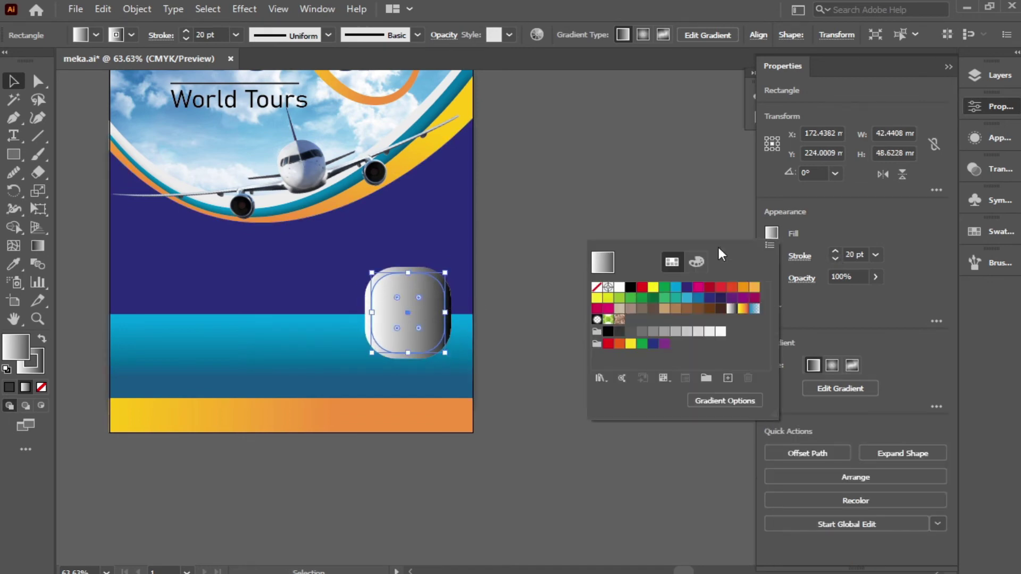
{"action": "left_click", "coordinate": [620, 288]}
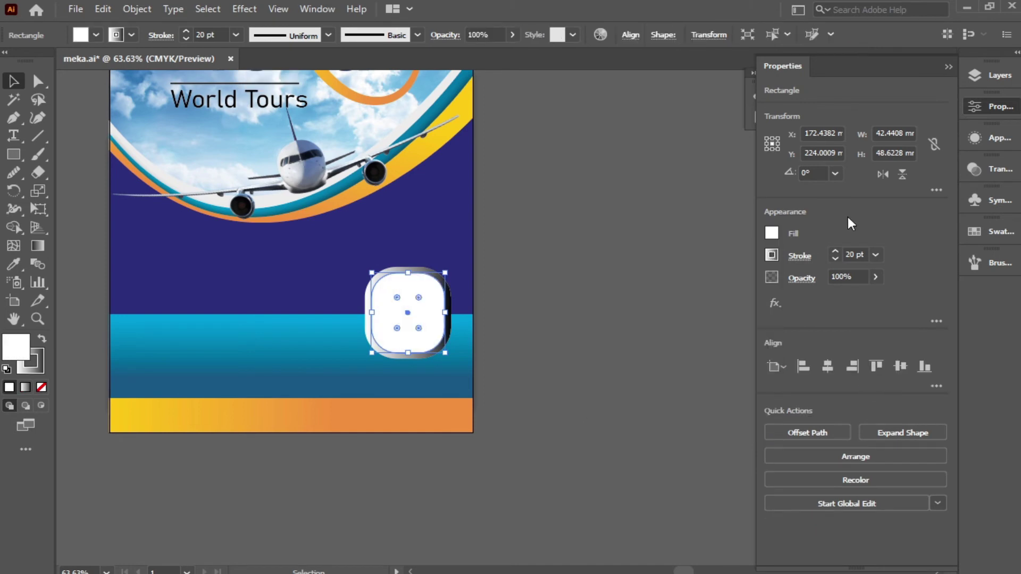
Lighten the outline to 80% black and move the frame off the page to the right
{"action": "key", "text": "x"}
{"action": "key", "text": "F6"}
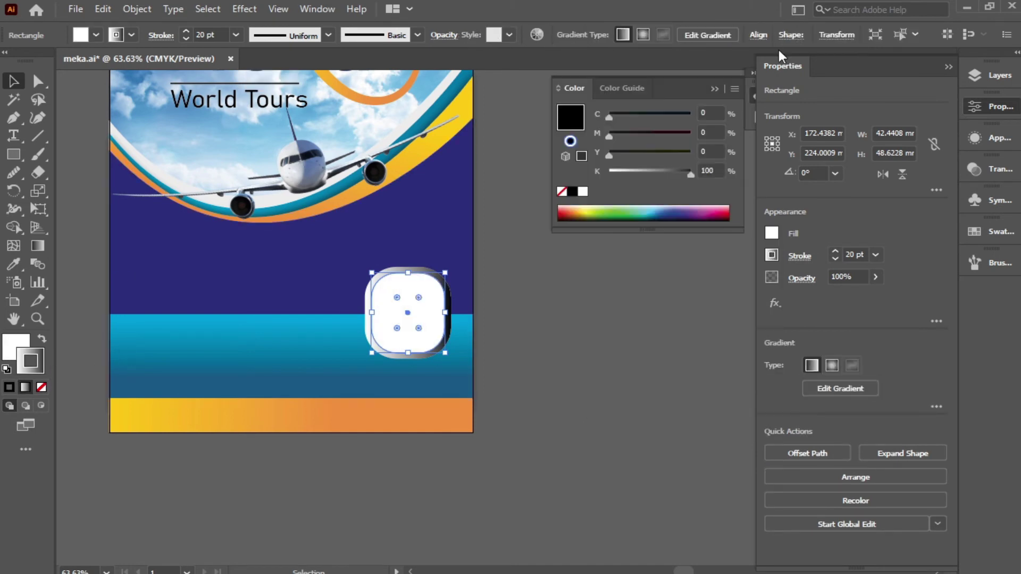
{"action": "left_click_drag", "start_coordinate": [691, 174], "coordinate": [675, 176]}
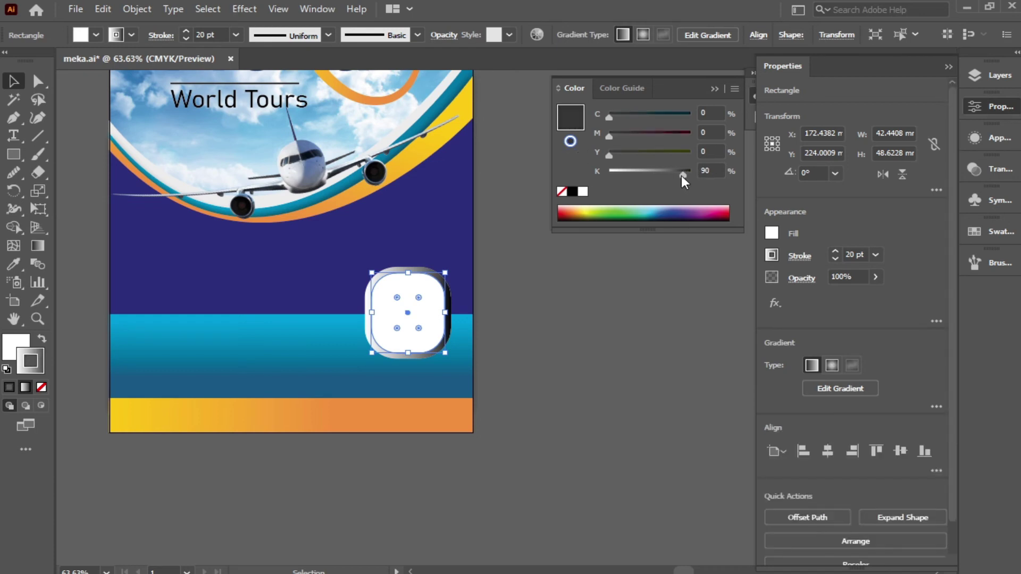
{"action": "left_click", "coordinate": [532, 250]}
{"action": "left_click", "coordinate": [418, 319]}
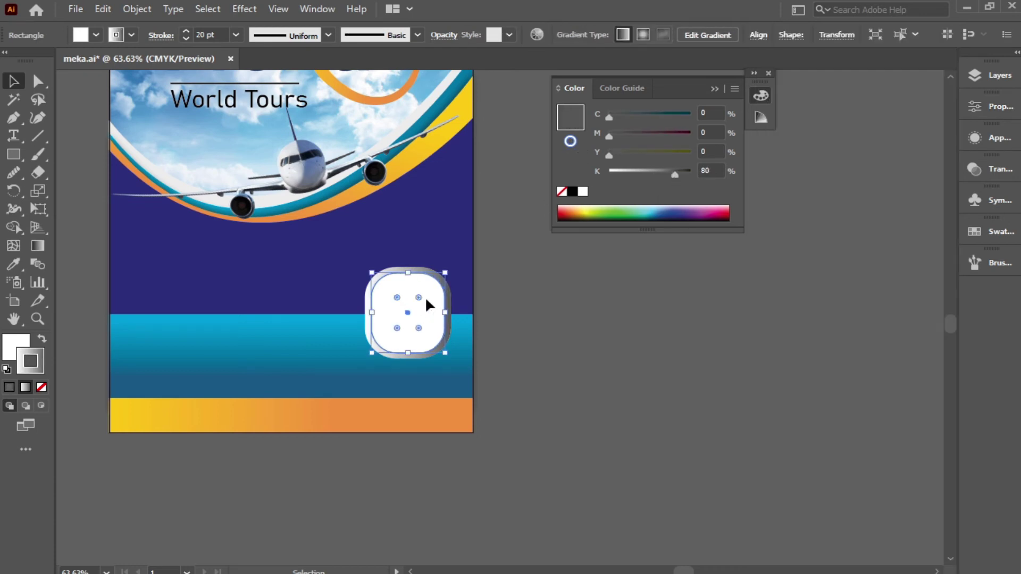
{"action": "left_click_drag", "start_coordinate": [426, 299], "coordinate": [603, 306]}
{"action": "key", "text": "a"}
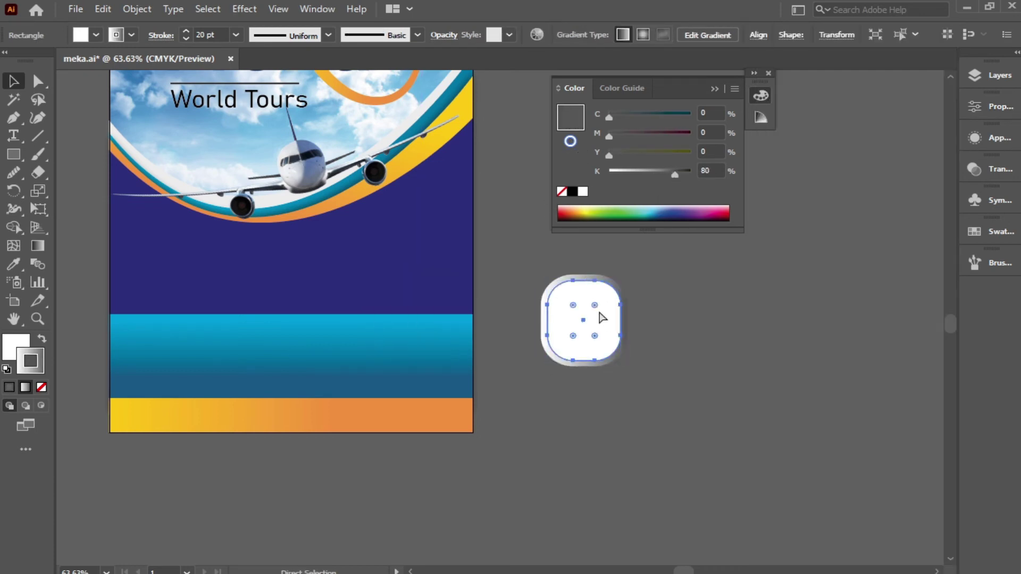
{"action": "key", "text": "v"}
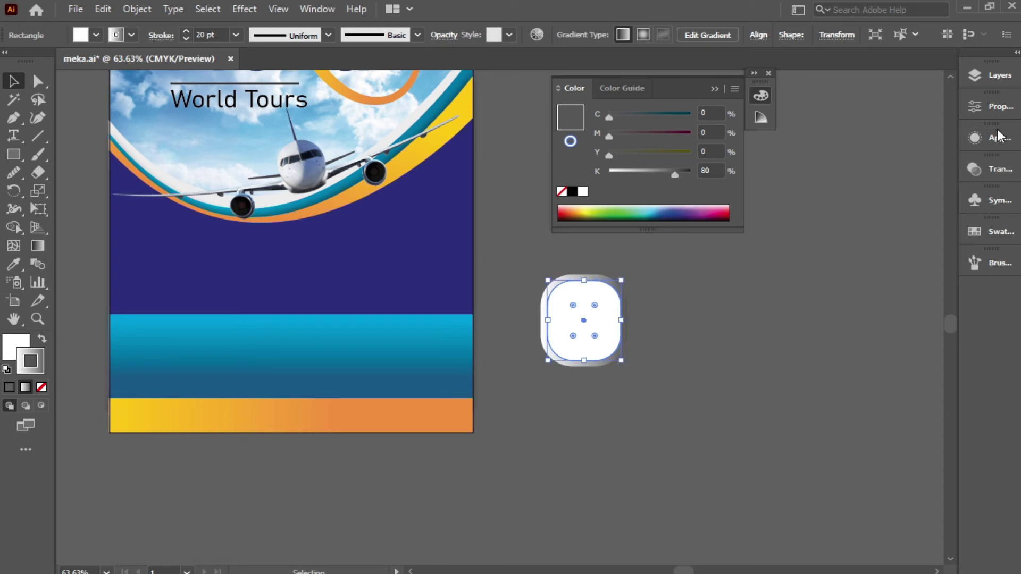
{"action": "left_click", "coordinate": [991, 138]}
{"action": "left_click", "coordinate": [885, 213]}
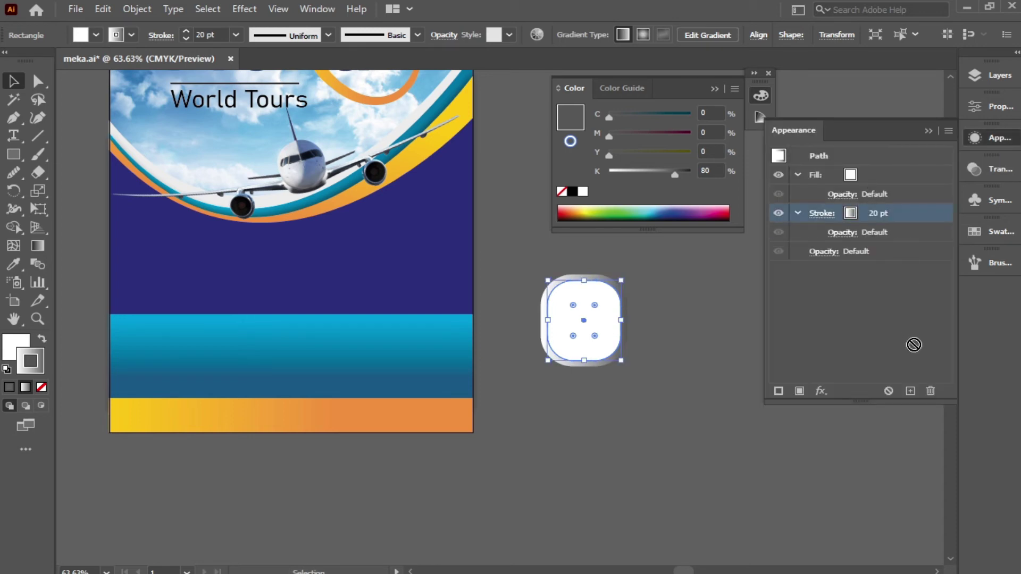
Add a drop shadow to the rounded frame with 0 mm offset and 22% opacity
{"action": "left_click", "coordinate": [931, 391]}
{"action": "mouse_move", "coordinate": [589, 308]}
{"action": "left_mouse_down"}
{"action": "mouse_move", "coordinate": [629, 351]}
{"action": "mouse_move", "coordinate": [682, 319]}
{"action": "left_mouse_up"}
{"action": "key", "text": "Escape"}
{"action": "left_click", "coordinate": [821, 391]}
{"action": "mouse_move", "coordinate": [851, 148]}
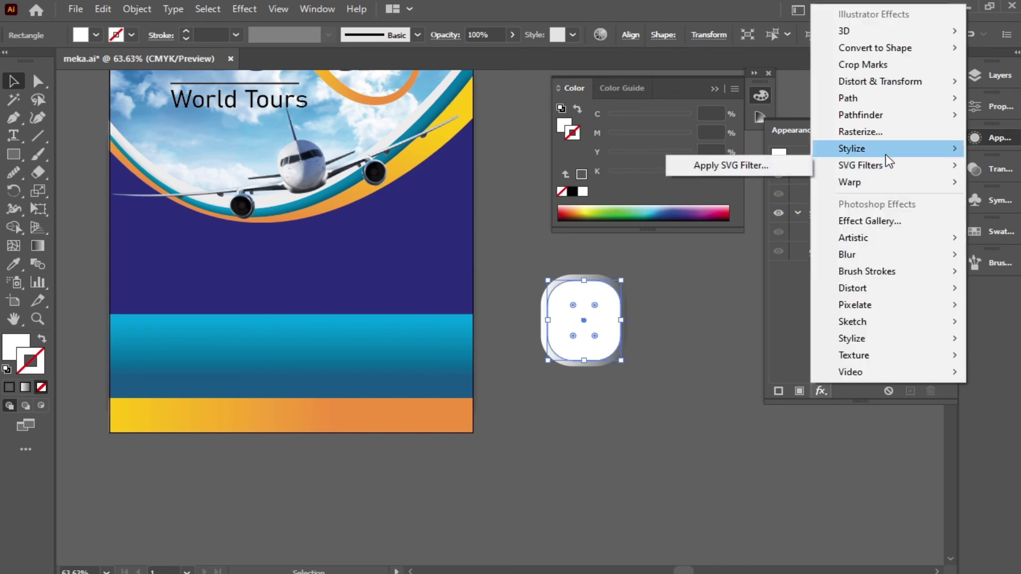
{"action": "left_click", "coordinate": [746, 152]}
{"action": "left_click", "coordinate": [791, 162]}
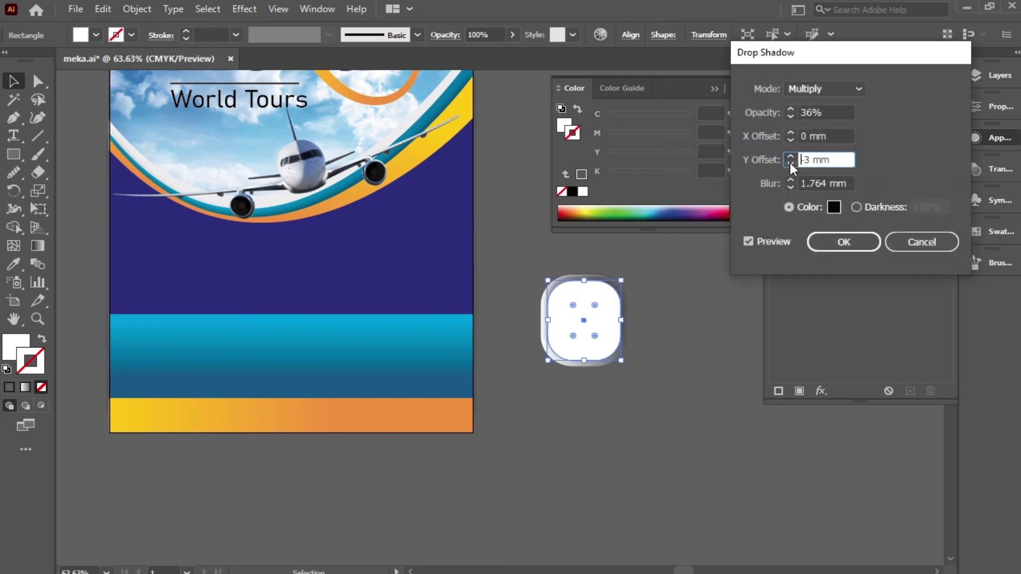
{"action": "left_click", "coordinate": [792, 157]}
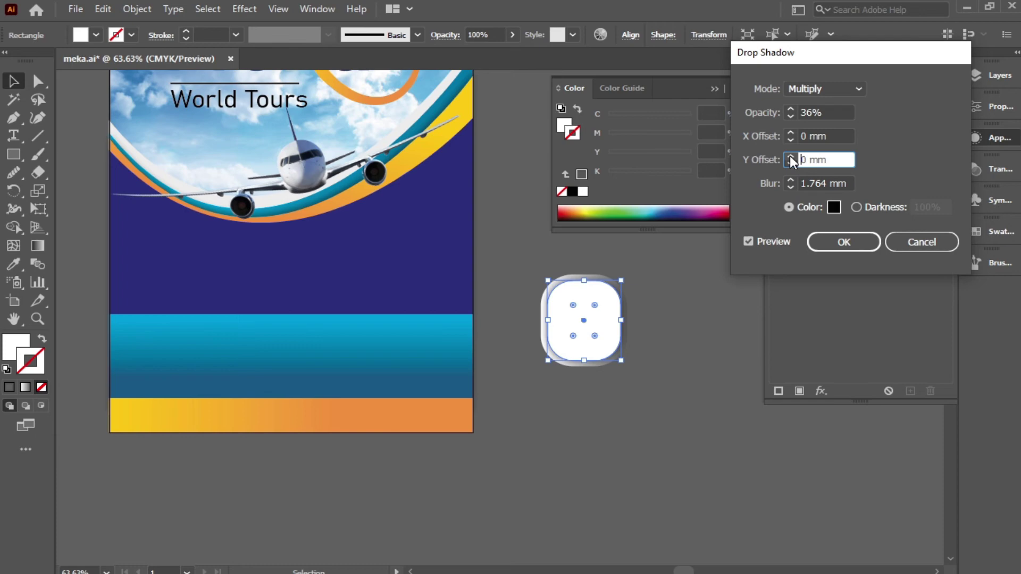
{"action": "left_click", "coordinate": [790, 115]}
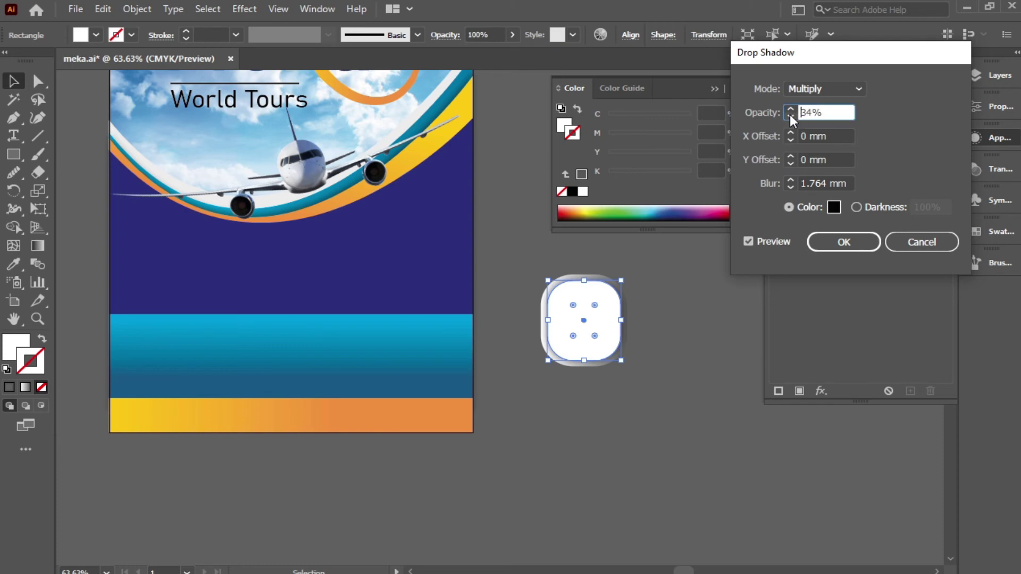
{"action": "left_click", "coordinate": [838, 240]}
Copy the frame twice to the right to make a row of three
{"action": "left_click", "coordinate": [667, 324]}
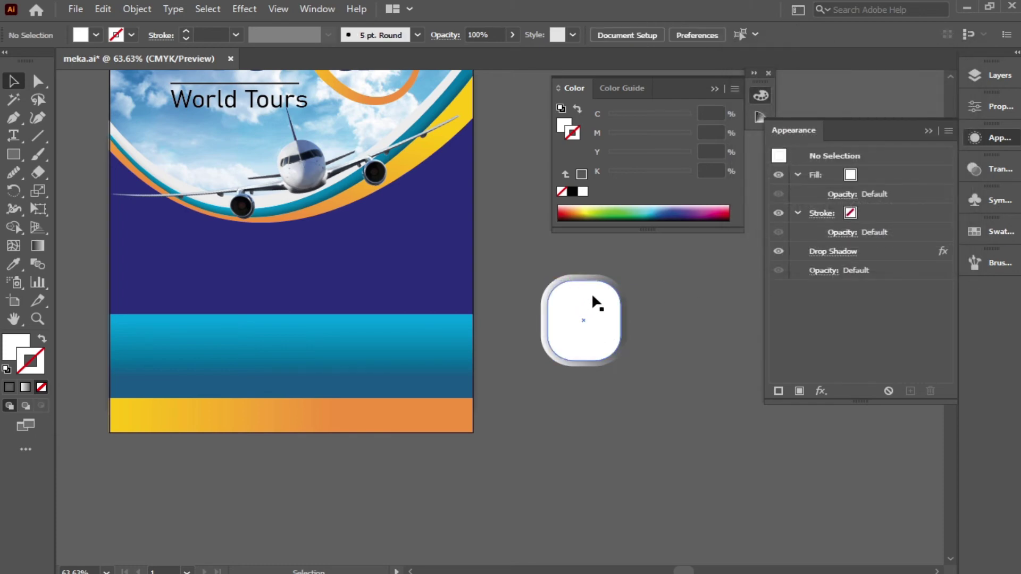
{"action": "left_click", "coordinate": [595, 330]}
{"action": "left_click_drag", "start_coordinate": [602, 303], "coordinate": [819, 311]}
{"action": "left_click", "coordinate": [655, 368]}
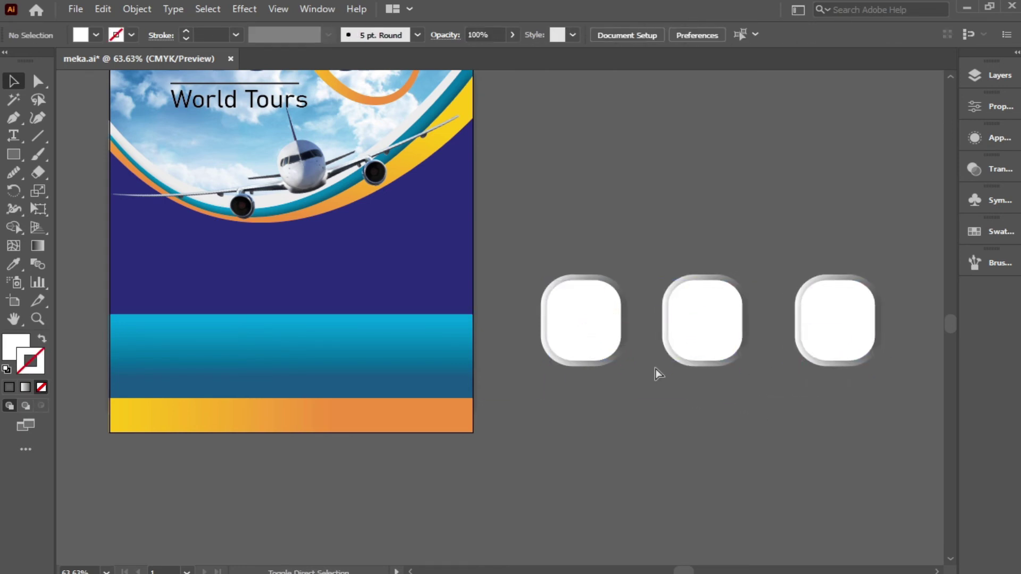
Place the Kaaba photo and lay a copy of the rounded square over it
{"action": "key", "text": "ctrl+shift+p"}
{"action": "double_click", "coordinate": [722, 151]}
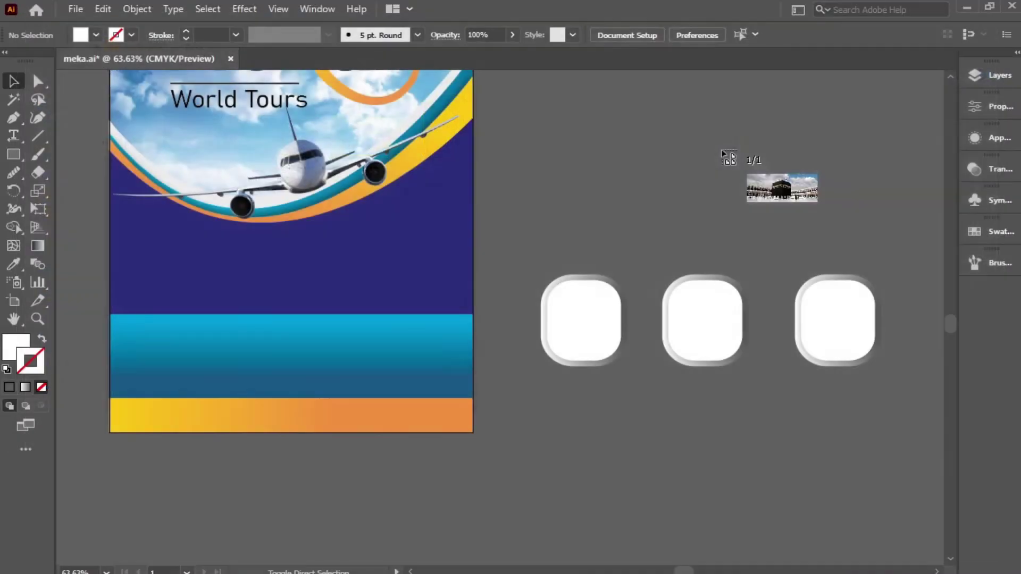
{"action": "left_click_drag", "start_coordinate": [729, 176], "coordinate": [854, 415]}
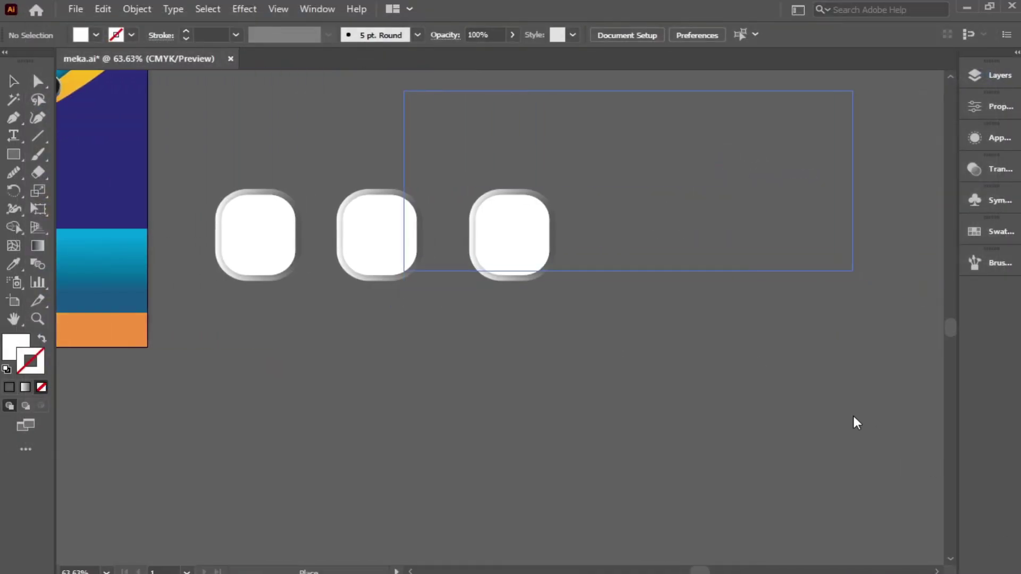
{"action": "left_click_drag", "start_coordinate": [825, 250], "coordinate": [717, 451]}
{"action": "mouse_move", "coordinate": [525, 218]}
{"action": "left_mouse_down"}
{"action": "mouse_move", "coordinate": [527, 234]}
{"action": "mouse_move", "coordinate": [651, 219]}
{"action": "mouse_move", "coordinate": [527, 379]}
{"action": "left_mouse_up"}
{"action": "key", "text": "ctrl+shift+bracketright"}
Scale the Kaaba photo, clip it to the rounded square, and move it into the third frame
{"action": "left_click", "coordinate": [743, 296]}
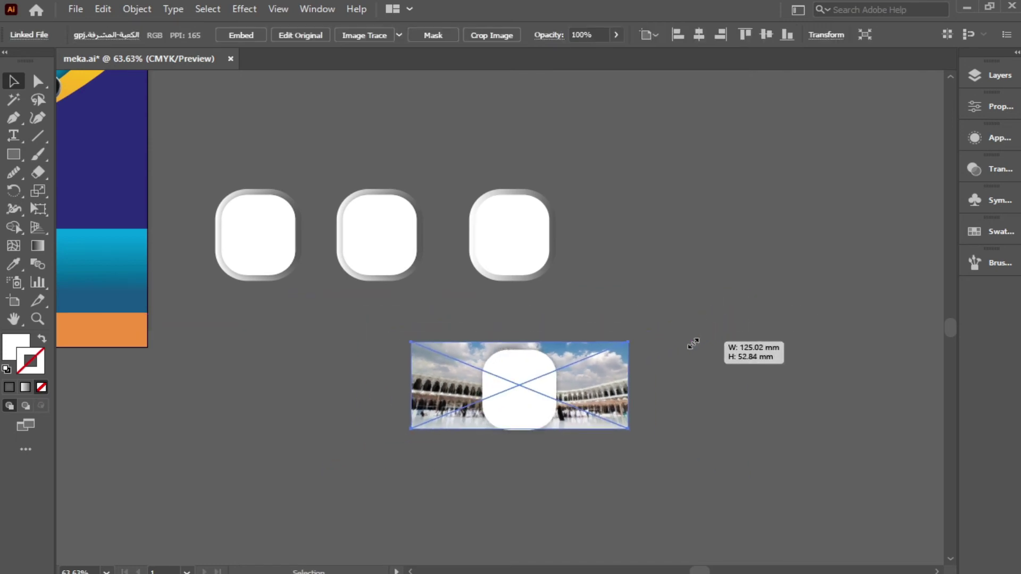
{"action": "left_click_drag", "start_coordinate": [745, 295], "coordinate": [625, 346]}
{"action": "left_click_drag", "start_coordinate": [601, 375], "coordinate": [601, 378]}
{"action": "left_click", "coordinate": [532, 372], "text": "shift"}
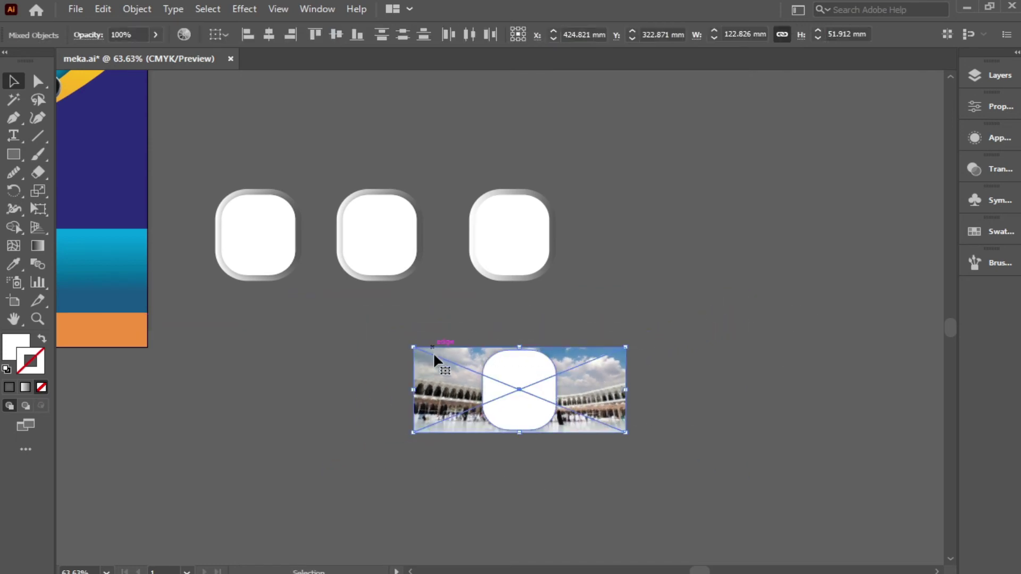
{"action": "right_click", "coordinate": [511, 375]}
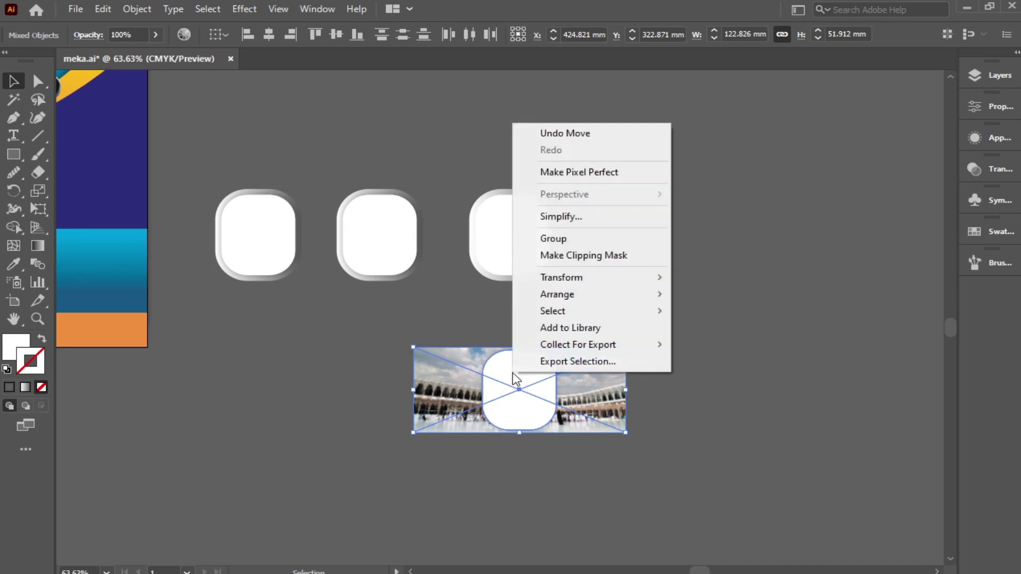
{"action": "left_click", "coordinate": [598, 254]}
{"action": "left_click_drag", "start_coordinate": [512, 386], "coordinate": [506, 230]}
{"action": "left_click_drag", "start_coordinate": [395, 211], "coordinate": [415, 367]}
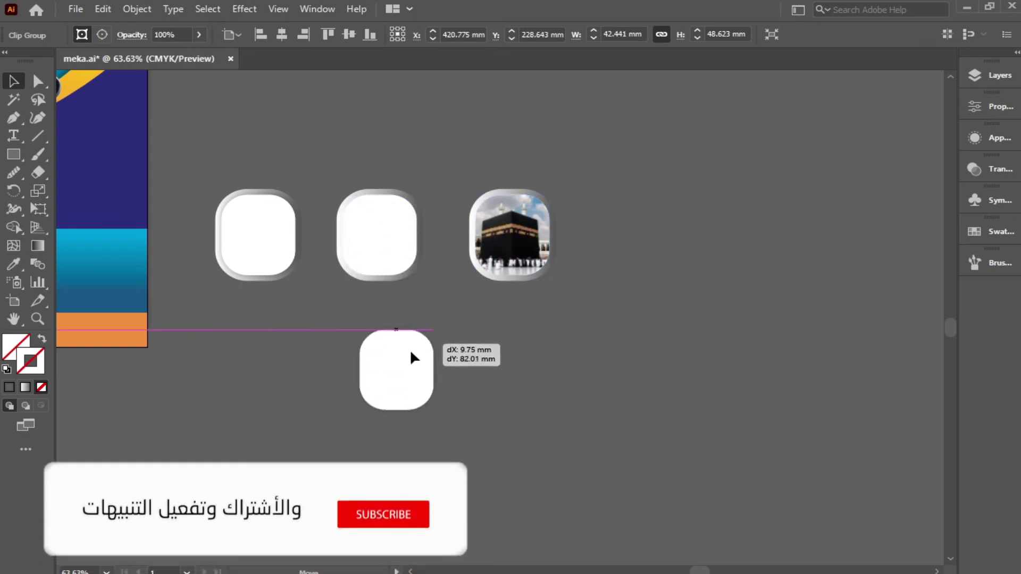
Place the Eiffel Tower photo, size it, and set it behind the rounded square
{"action": "key", "text": "shift+ctrl+p"}
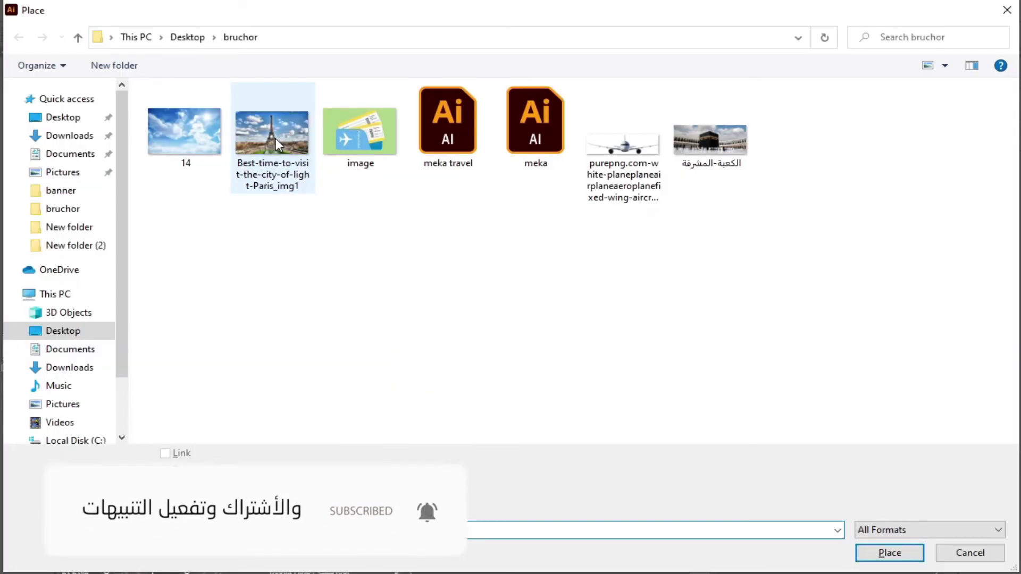
{"action": "double_click", "coordinate": [276, 139]}
{"action": "left_click_drag", "start_coordinate": [422, 349], "coordinate": [857, 527]}
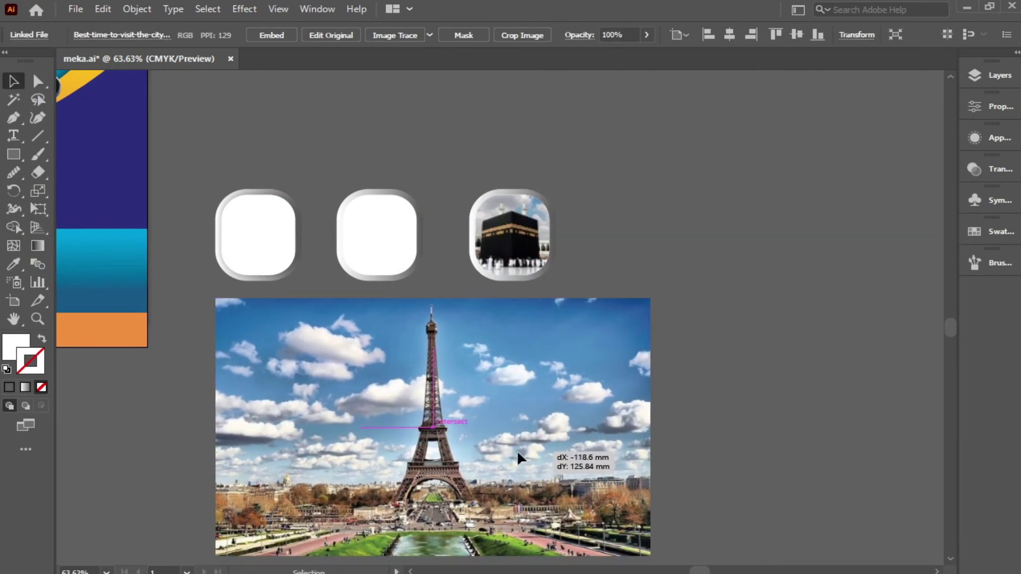
{"action": "left_click", "coordinate": [389, 361]}
{"action": "mouse_move", "coordinate": [727, 243]}
{"action": "left_mouse_down"}
{"action": "mouse_move", "coordinate": [510, 519]}
{"action": "mouse_move", "coordinate": [543, 445]}
{"action": "left_mouse_up"}
{"action": "key", "text": "ctrl+shift+bracketleft"}
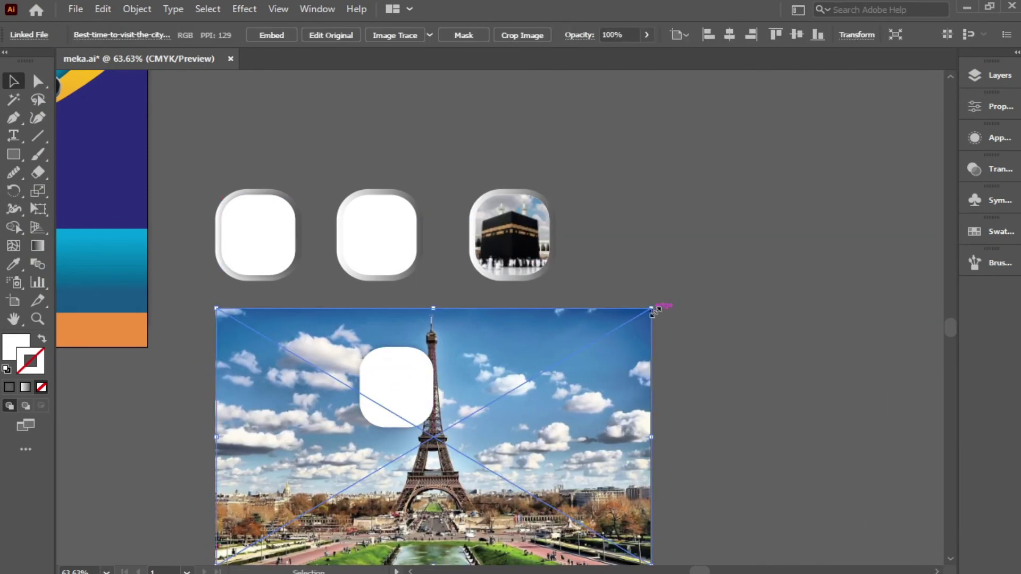
{"action": "left_click_drag", "start_coordinate": [649, 569], "coordinate": [455, 427]}
Clip the Eiffel photo to the rounded square and move it into the middle frame
{"action": "left_click", "coordinate": [396, 393], "text": "shift"}
{"action": "right_click", "coordinate": [388, 375]}
{"action": "left_click", "coordinate": [478, 253]}
{"action": "key", "text": "ctrl+1"}
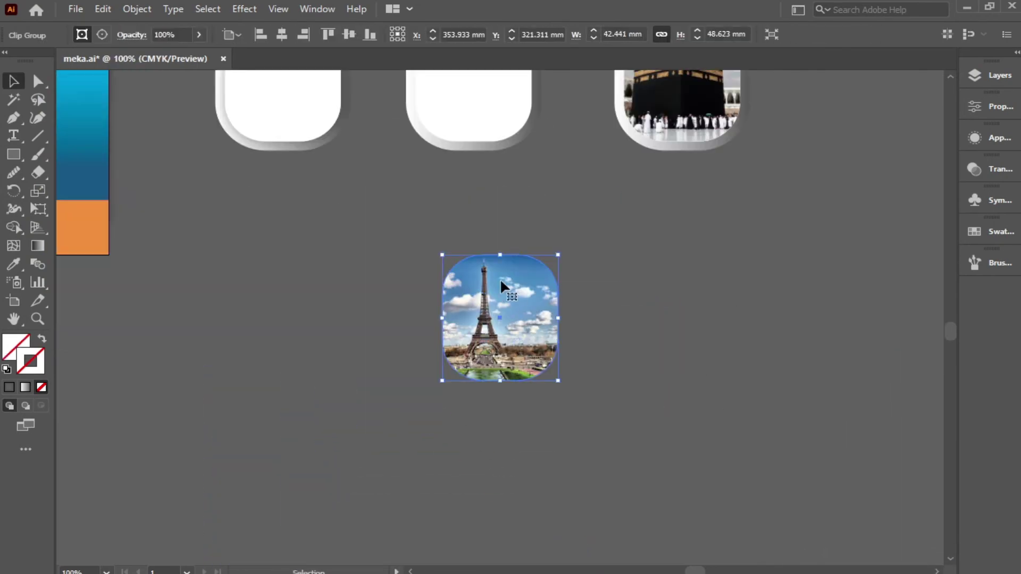
{"action": "double_click", "coordinate": [500, 279]}
{"action": "left_click_drag", "start_coordinate": [568, 383], "coordinate": [537, 299]}
{"action": "double_click", "coordinate": [436, 452]}
{"action": "key", "text": "ctrl+minus"}
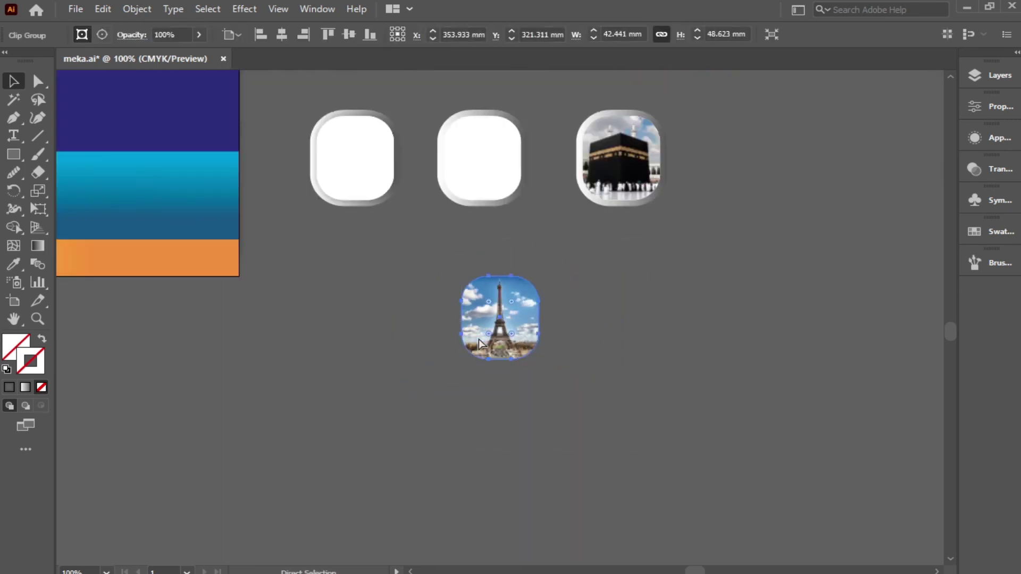
{"action": "left_click_drag", "start_coordinate": [479, 340], "coordinate": [468, 178]}
{"action": "left_click_drag", "start_coordinate": [352, 174], "coordinate": [403, 298]}
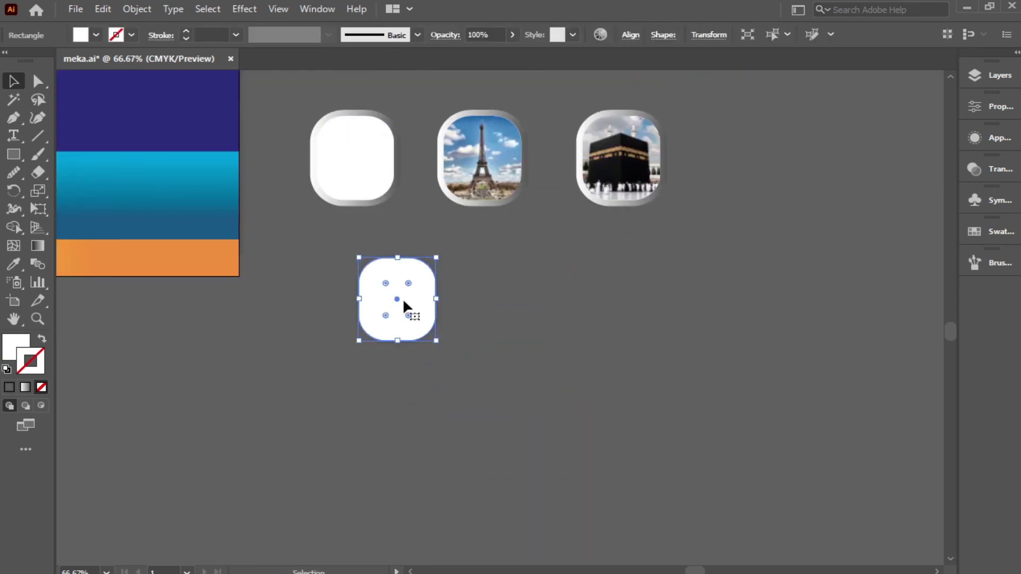
Clip the portrait-rotated airline ticket picture into the left frame and move the icon row onto the flyer
{"action": "left_click_drag", "start_coordinate": [317, 228], "coordinate": [787, 526]}
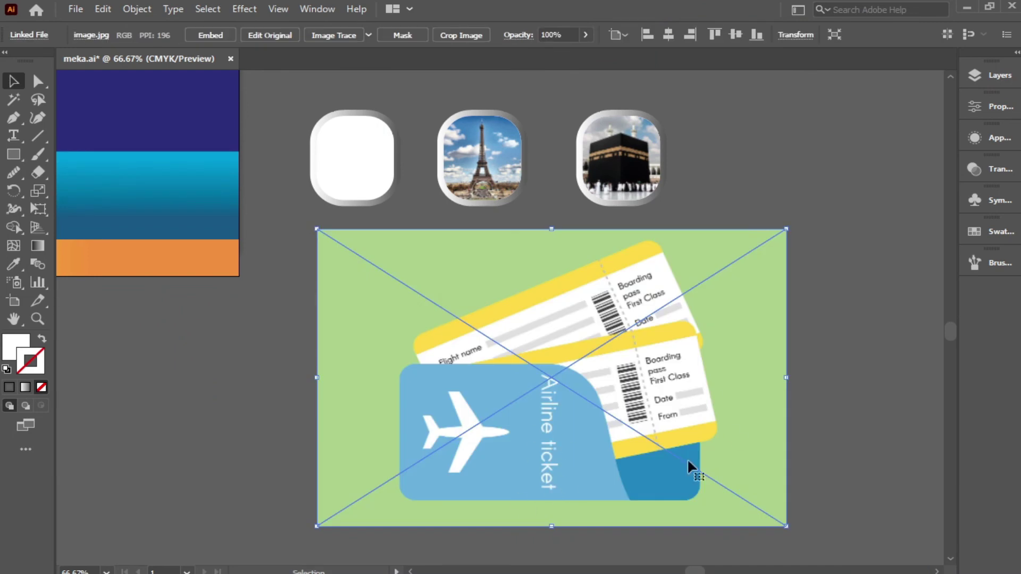
{"action": "mouse_move", "coordinate": [793, 226]}
{"action": "left_mouse_down"}
{"action": "mouse_move", "coordinate": [706, 171]}
{"action": "mouse_move", "coordinate": [398, 307]}
{"action": "left_mouse_up"}
{"action": "left_click", "coordinate": [405, 269]}
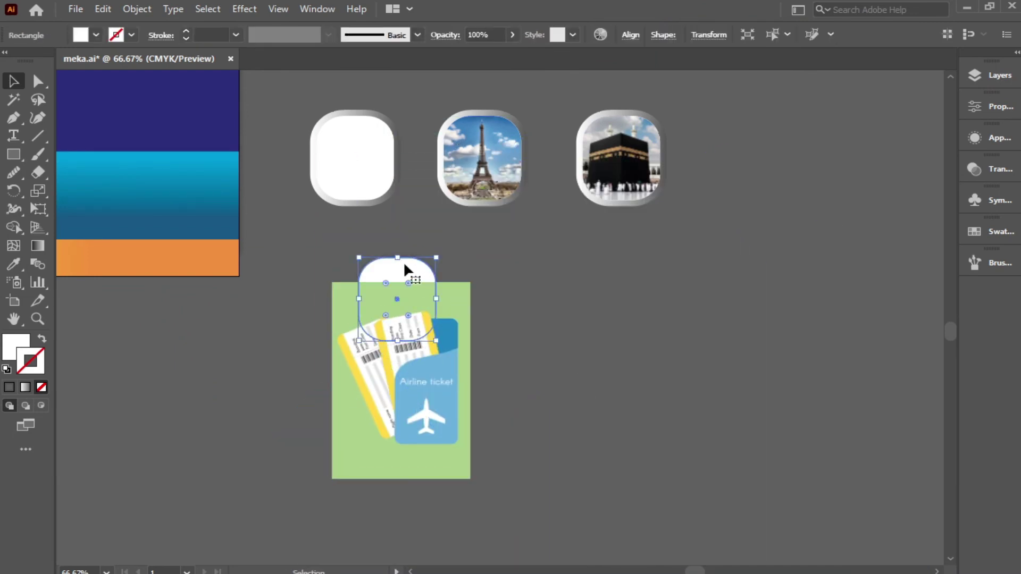
{"action": "mouse_move", "coordinate": [406, 268]}
{"action": "left_mouse_down"}
{"action": "mouse_move", "coordinate": [471, 280]}
{"action": "mouse_move", "coordinate": [463, 325]}
{"action": "mouse_move", "coordinate": [323, 476]}
{"action": "left_mouse_up"}
{"action": "key", "text": "ctrl+7"}
{"action": "left_click_drag", "start_coordinate": [414, 388], "coordinate": [365, 166]}
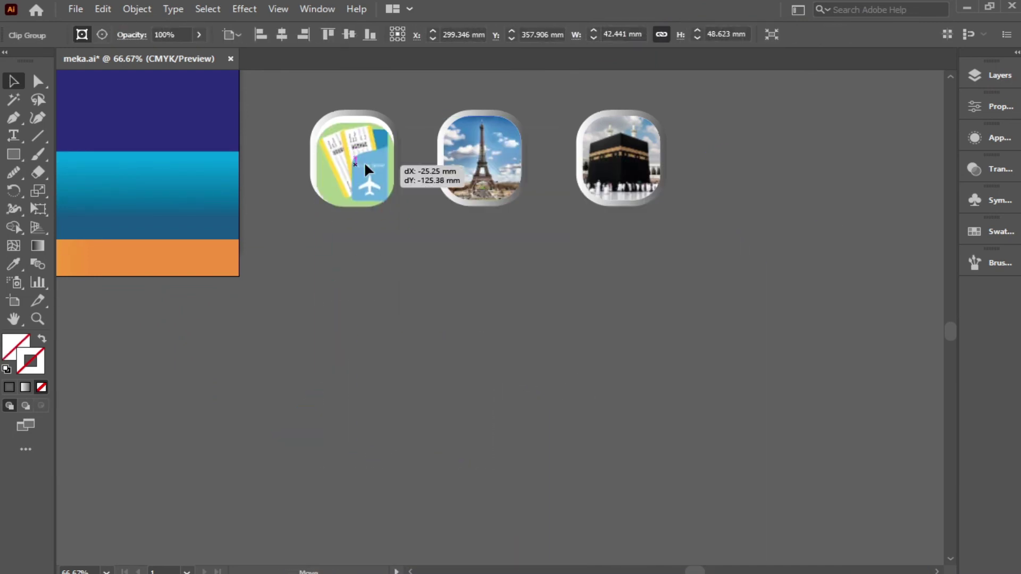
{"action": "left_click_drag", "start_coordinate": [761, 247], "coordinate": [343, 232]}
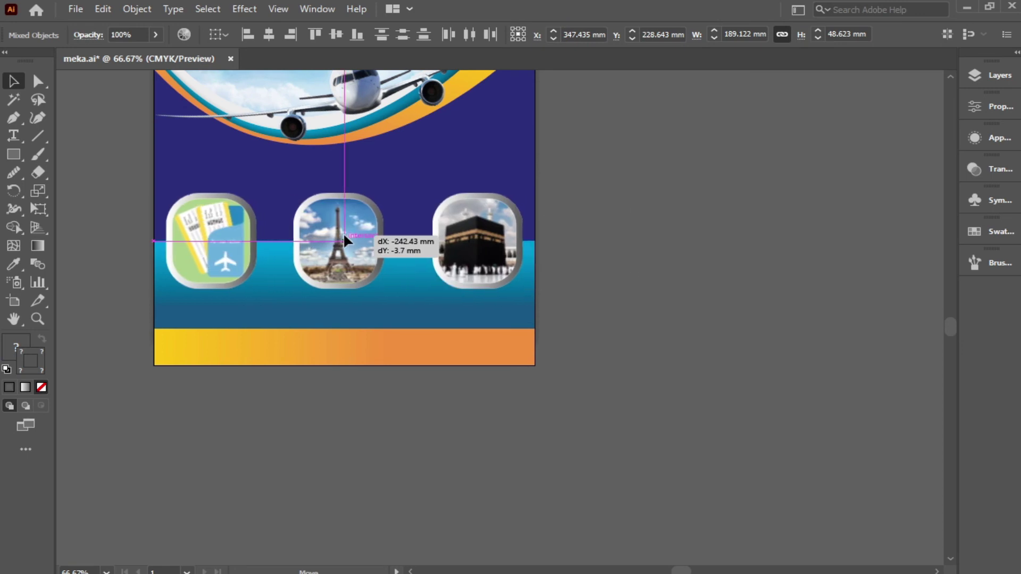
{"action": "left_click", "coordinate": [777, 333]}
{"action": "key", "text": "ctrl+0"}
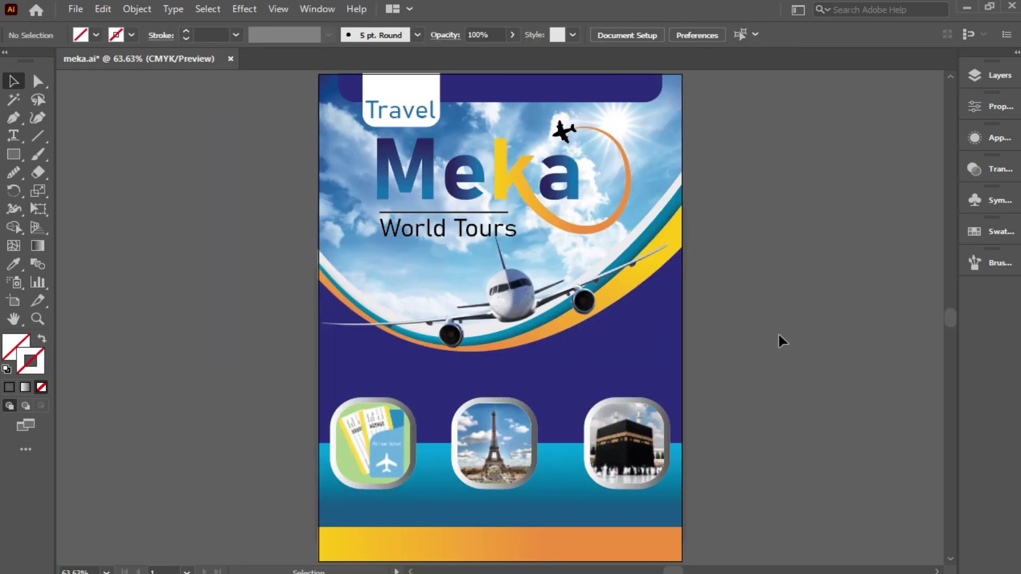
{"action": "key", "text": "ctrl+minus"}
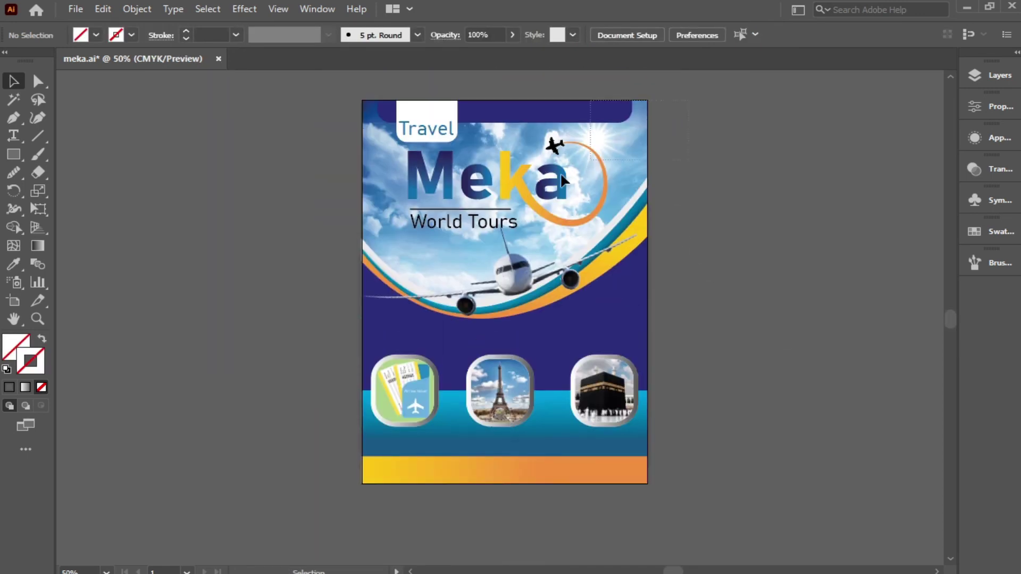
{"action": "key", "text": "ctrl+a"}
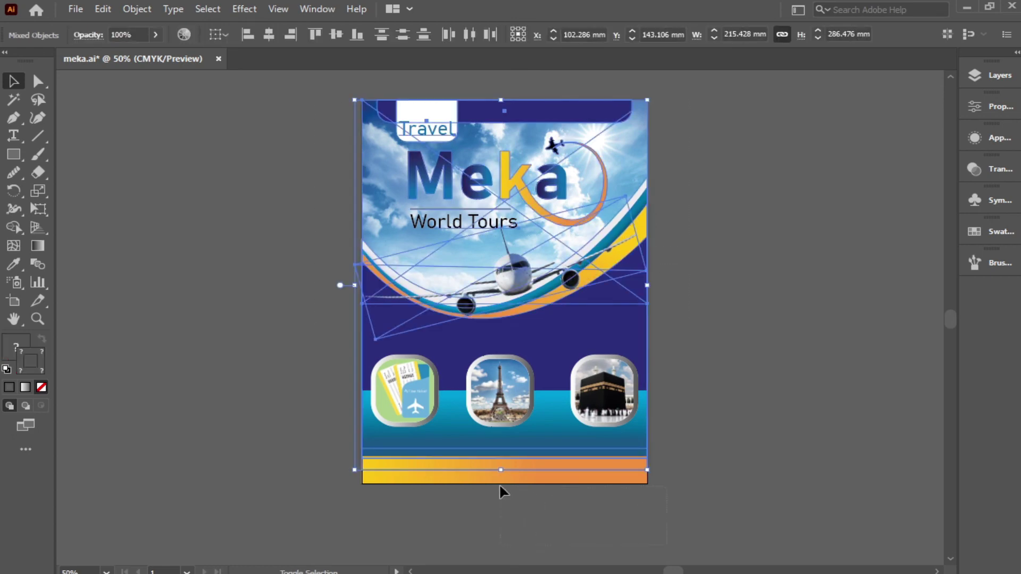
{"action": "left_click", "coordinate": [489, 474], "text": "shift"}
{"action": "key", "text": "a"}
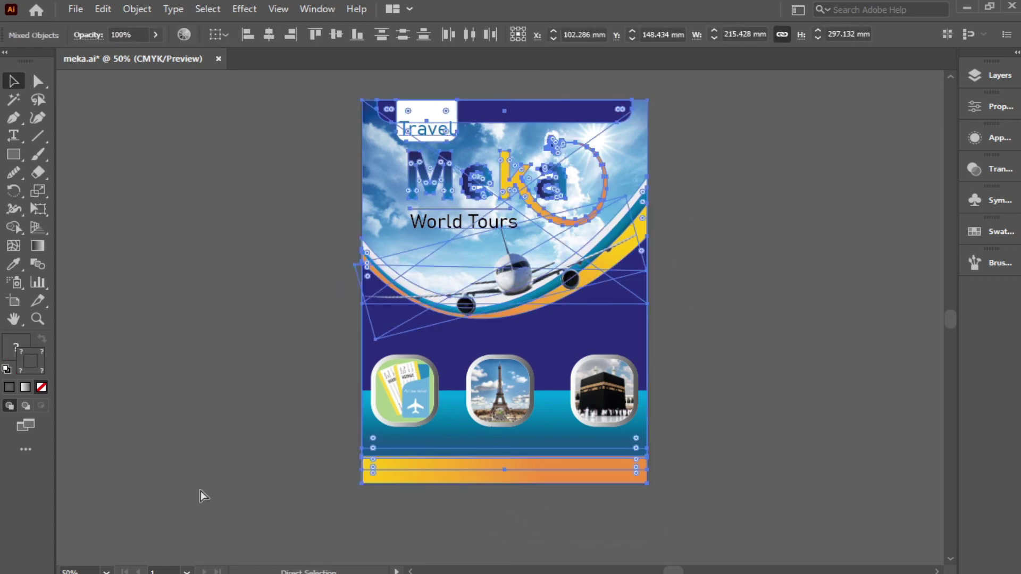
{"action": "left_click", "coordinate": [198, 501]}
{"action": "key", "text": "v"}
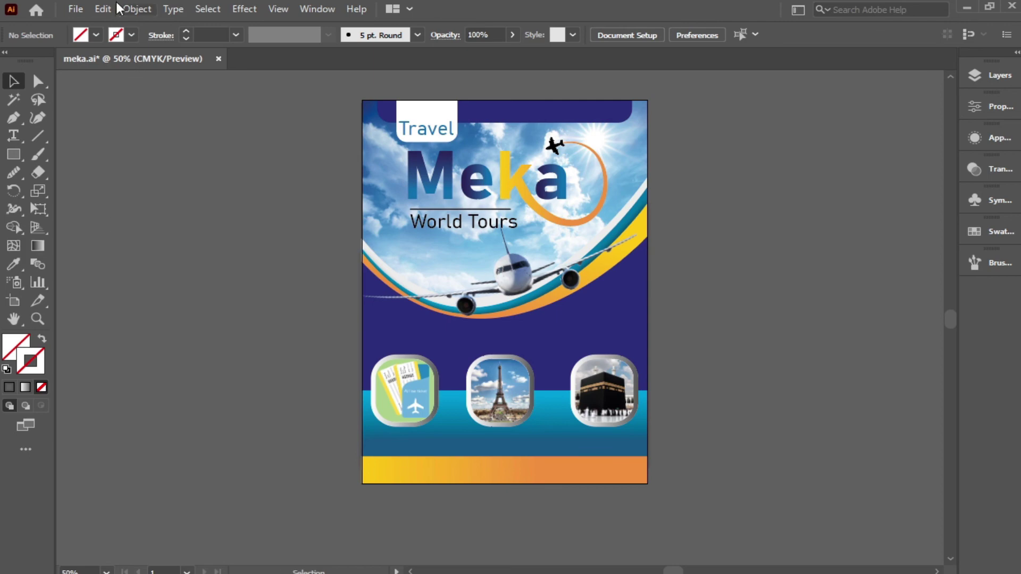
{"action": "left_click", "coordinate": [137, 9]}
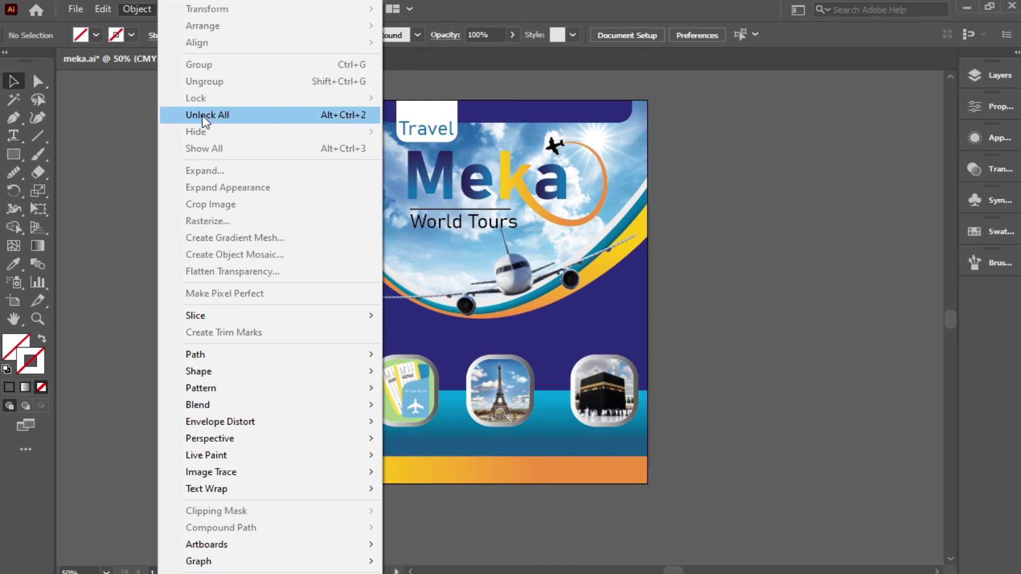
{"action": "left_click", "coordinate": [793, 321]}
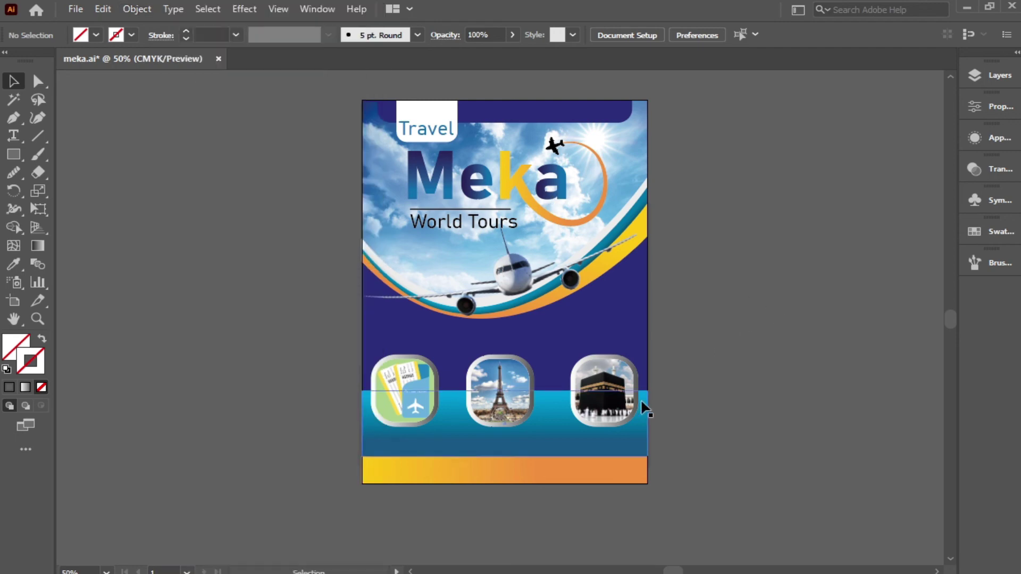
{"action": "left_click_drag", "start_coordinate": [449, 456], "coordinate": [299, 475]}
{"action": "left_click", "coordinate": [298, 475]}
{"action": "left_click", "coordinate": [592, 451]}
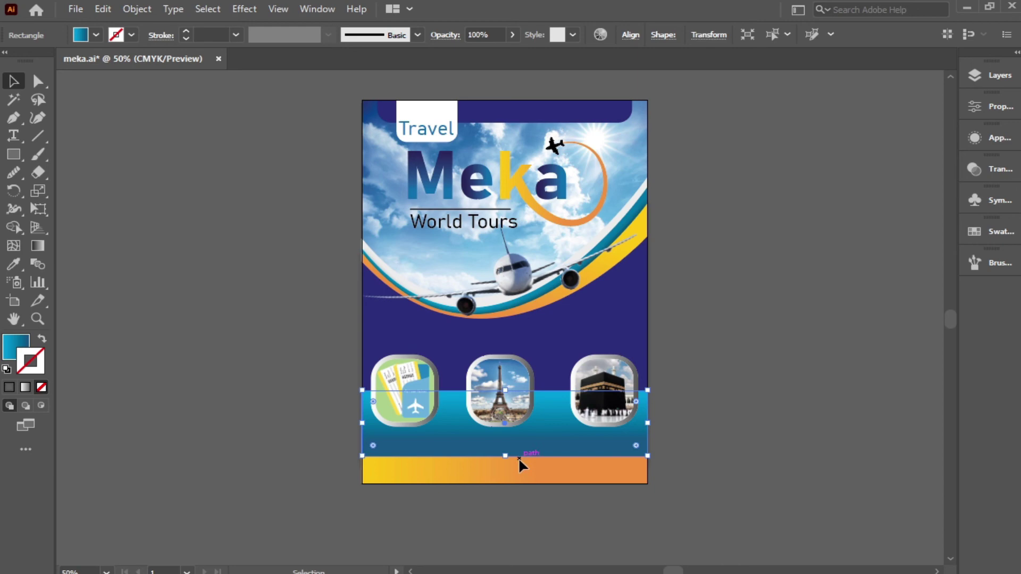
{"action": "left_click", "coordinate": [696, 357]}
Reposition the Kaaba icon, temporarily moving it off the right edge
{"action": "left_click", "coordinate": [494, 406]}
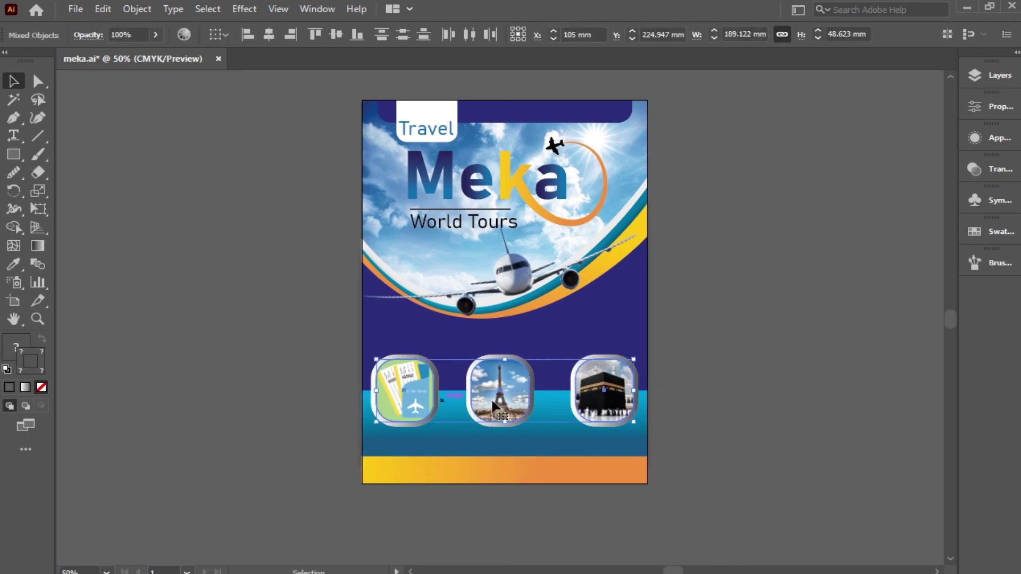
{"action": "left_click", "coordinate": [693, 394]}
{"action": "left_click", "coordinate": [589, 436]}
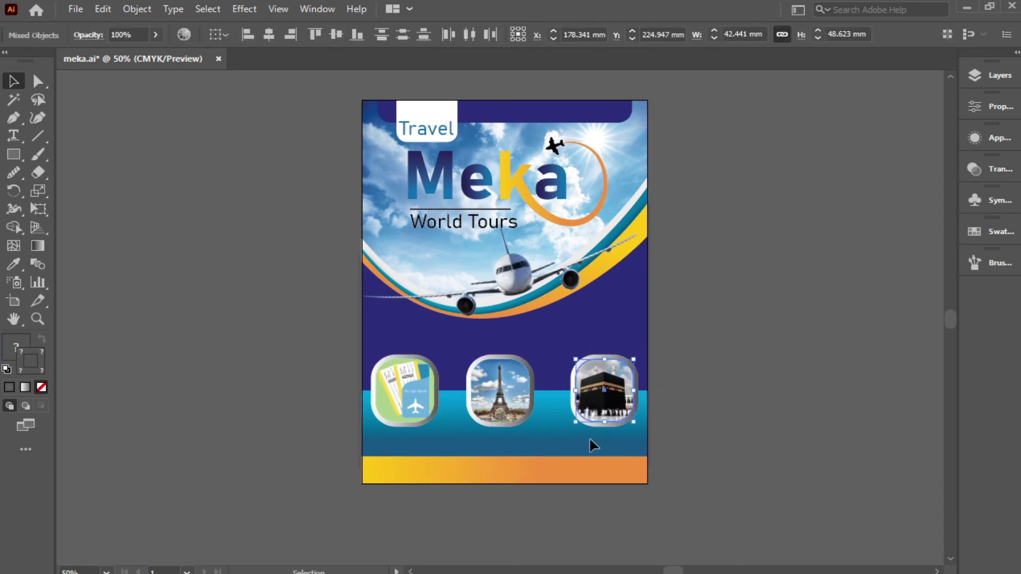
{"action": "left_click_drag", "start_coordinate": [589, 436], "coordinate": [582, 436]}
{"action": "key", "text": "ctrl+z"}
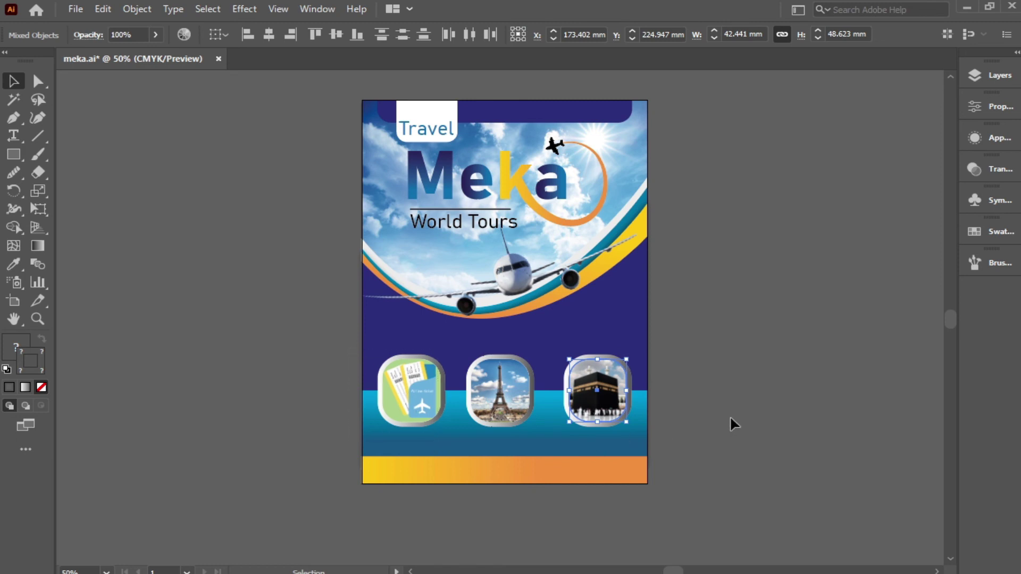
{"action": "left_click", "coordinate": [722, 420]}
{"action": "key", "text": "a"}
{"action": "left_click_drag", "start_coordinate": [678, 353], "coordinate": [595, 431]}
{"action": "key", "text": "v"}
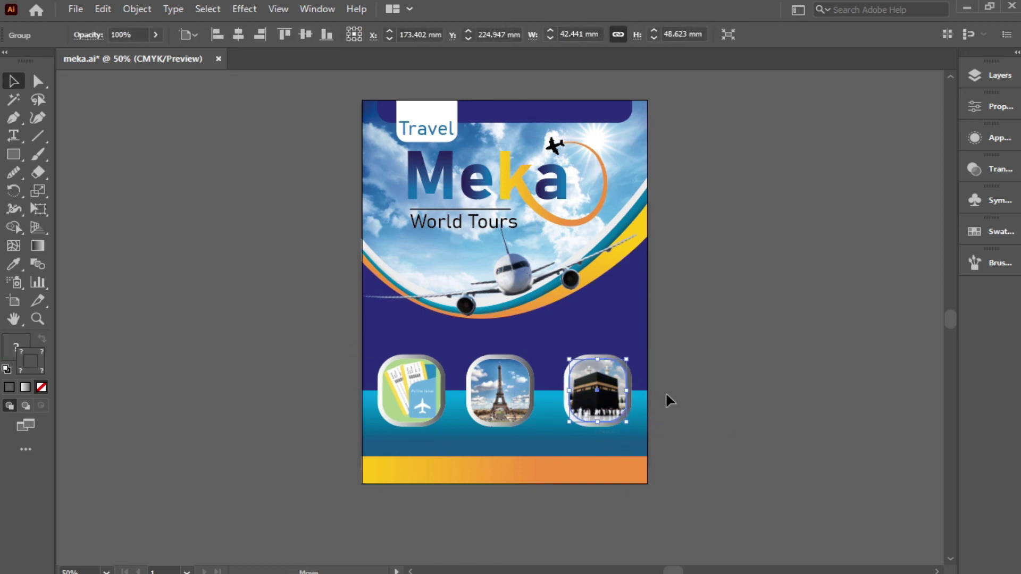
{"action": "left_click_drag", "start_coordinate": [617, 399], "coordinate": [703, 394]}
{"action": "left_click", "coordinate": [767, 443]}
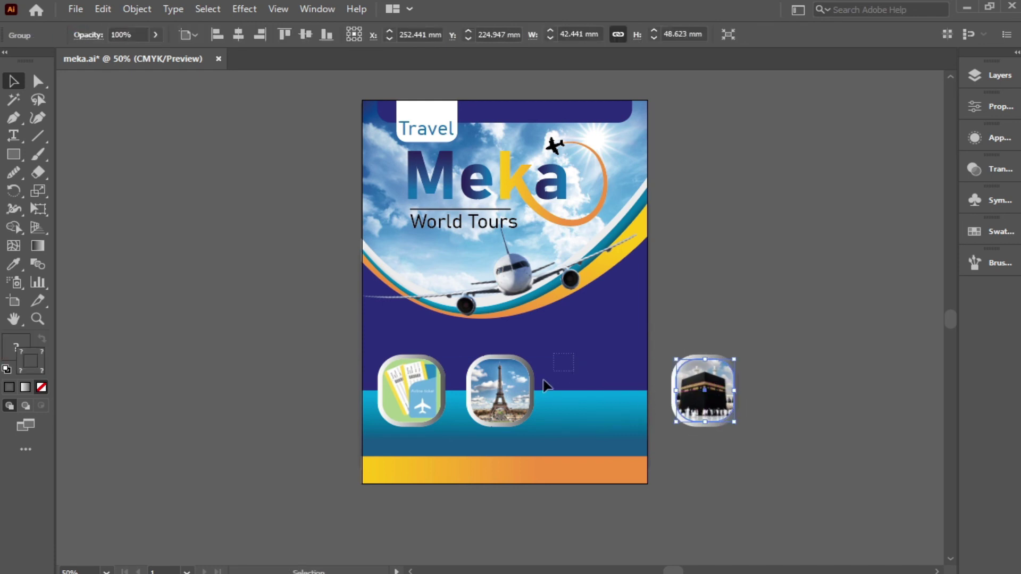
Return the Kaaba icon to the cyan band, distribute all three icons horizontally by centre, and scale the row down
{"action": "left_click", "coordinate": [489, 420]}
{"action": "left_click", "coordinate": [414, 422]}
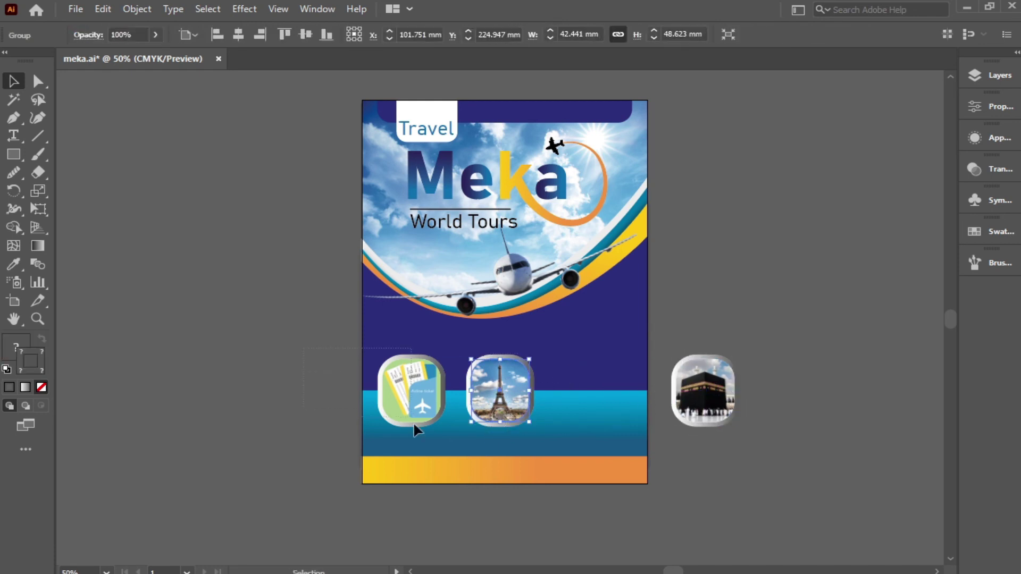
{"action": "left_click_drag", "start_coordinate": [702, 396], "coordinate": [603, 399]}
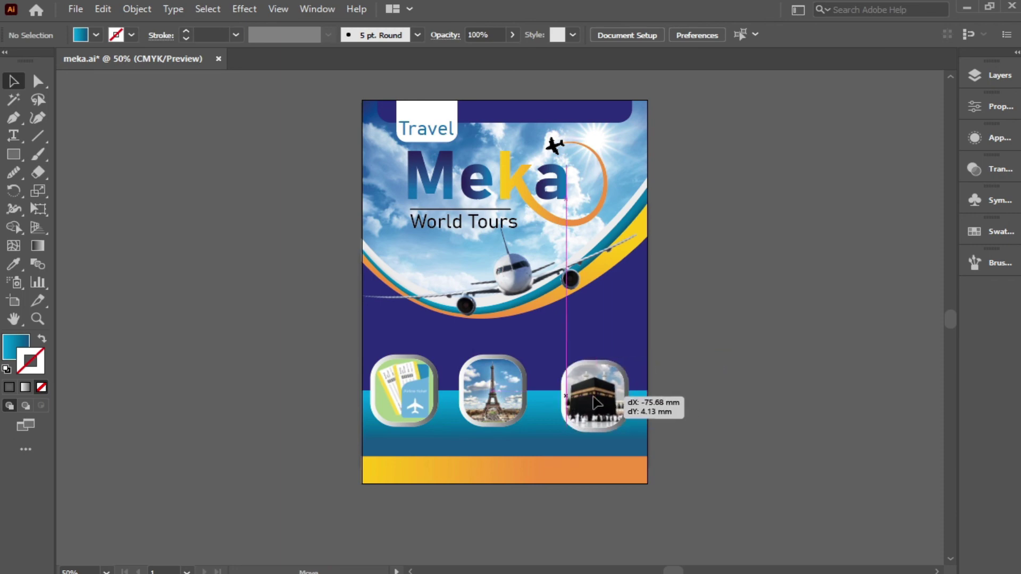
{"action": "left_click", "coordinate": [494, 383], "text": "shift"}
{"action": "left_click", "coordinate": [406, 391], "text": "shift"}
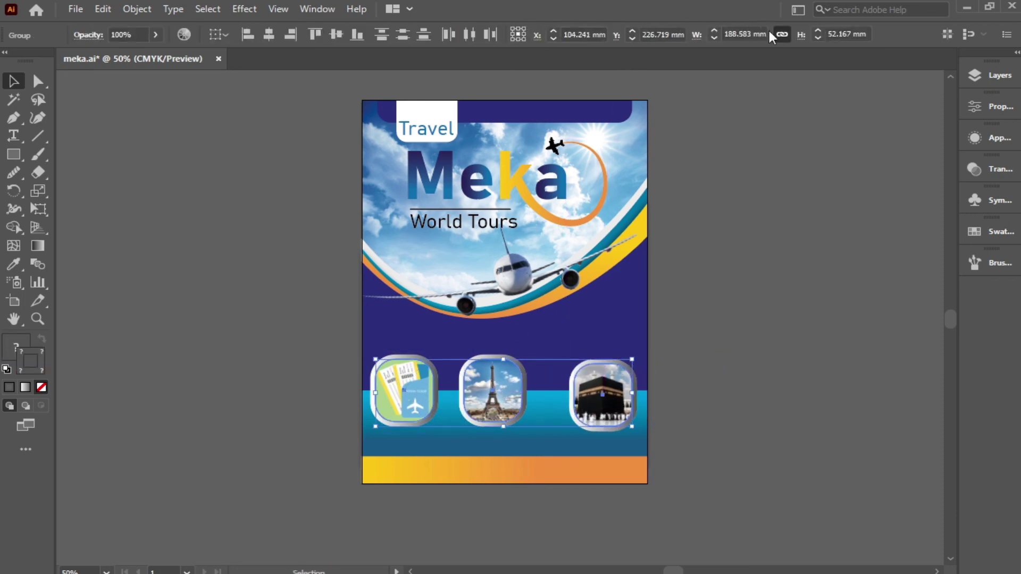
{"action": "left_click", "coordinate": [469, 35]}
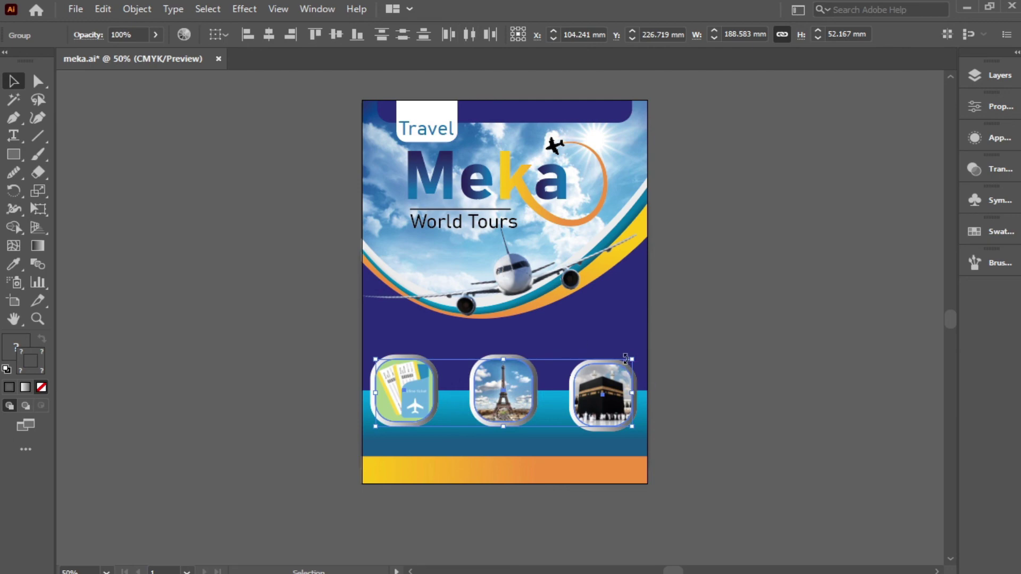
{"action": "mouse_move", "coordinate": [633, 357]}
{"action": "left_mouse_down"}
{"action": "mouse_move", "coordinate": [624, 361]}
{"action": "mouse_move", "coordinate": [622, 349]}
{"action": "left_mouse_up"}
{"action": "left_click", "coordinate": [738, 409]}
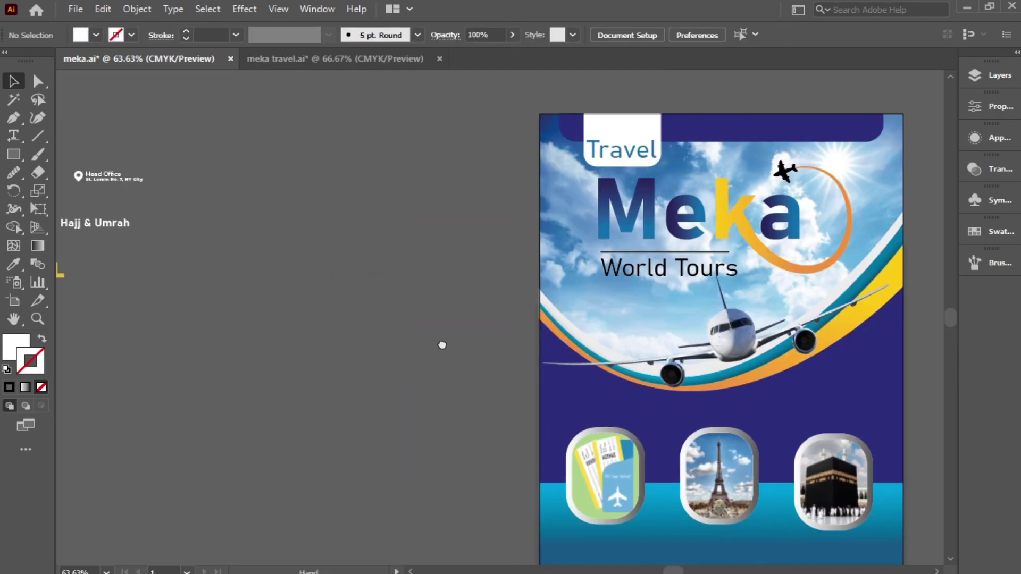
Move the Booking Flight, Tourism and Hajj & Umrah labels onto the flyer under the icons
{"action": "left_click_drag", "start_coordinate": [192, 311], "coordinate": [593, 338]}
{"action": "left_click", "coordinate": [265, 210]}
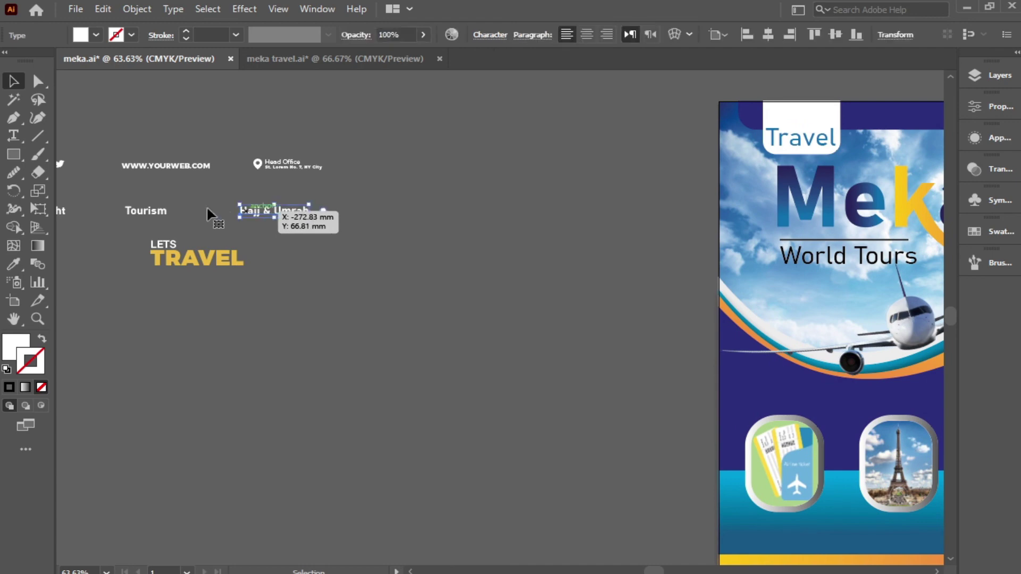
{"action": "left_click", "coordinate": [147, 218], "text": "shift"}
{"action": "scroll", "coordinate": [148, 228], "scroll_direction": "left", "scroll_amount": 5}
{"action": "scroll", "coordinate": [149, 228], "scroll_direction": "up", "scroll_amount": 1}
{"action": "left_click", "coordinate": [181, 246], "text": "shift"}
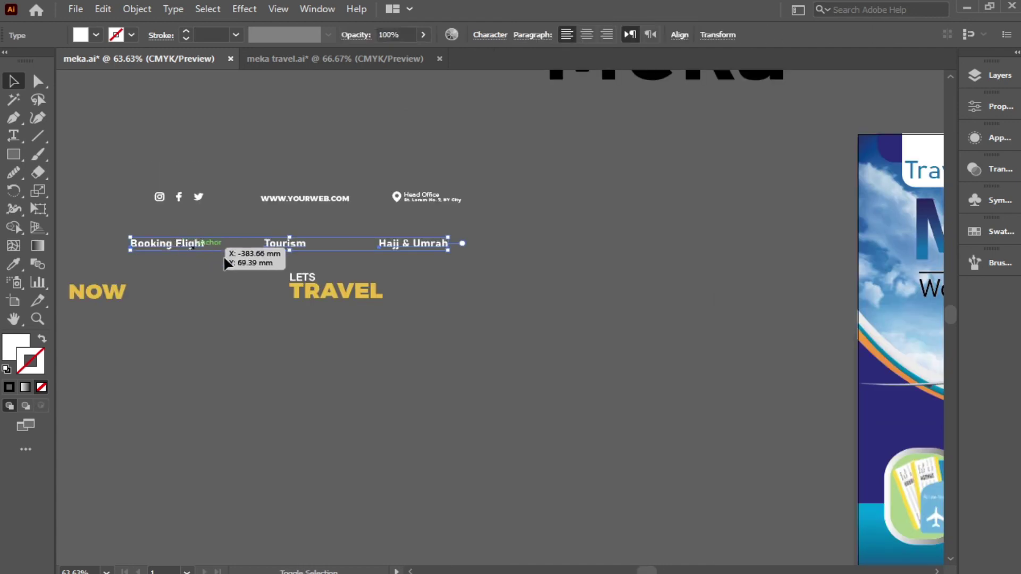
{"action": "mouse_move", "coordinate": [226, 260]}
{"action": "left_mouse_down"}
{"action": "mouse_move", "coordinate": [160, 181]}
{"action": "mouse_move", "coordinate": [642, 282]}
{"action": "left_mouse_up"}
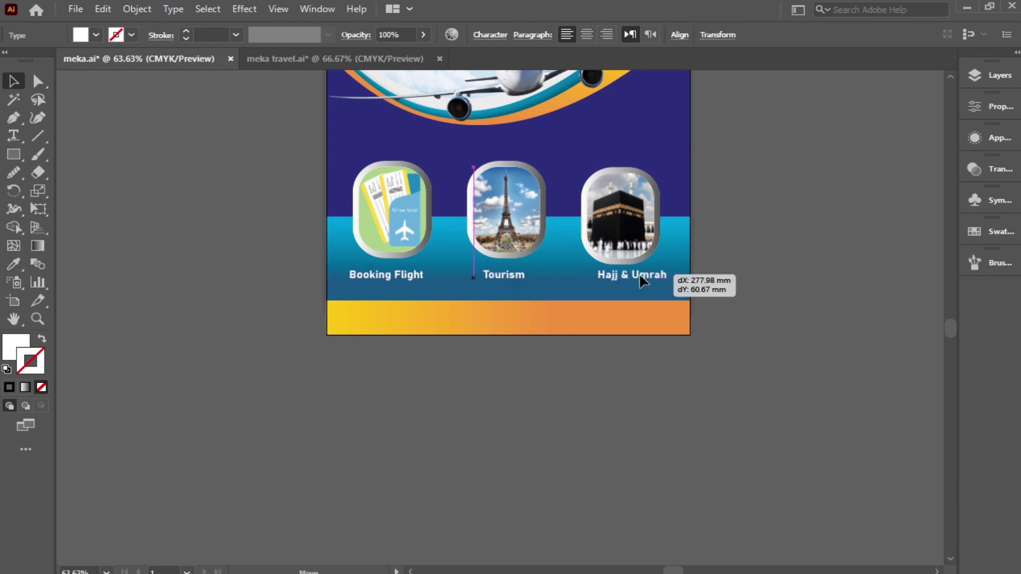
{"action": "left_click_drag", "start_coordinate": [642, 282], "coordinate": [643, 284]}
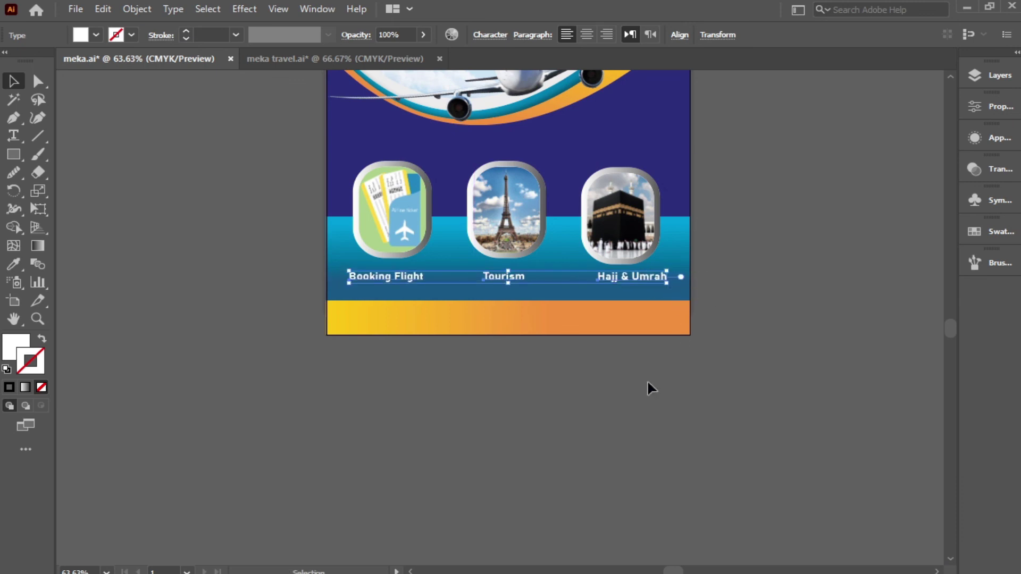
{"action": "key", "text": "ctrl+shift+g"}
Centre the ticket icon over the Booking Flight label
{"action": "left_click", "coordinate": [407, 277]}
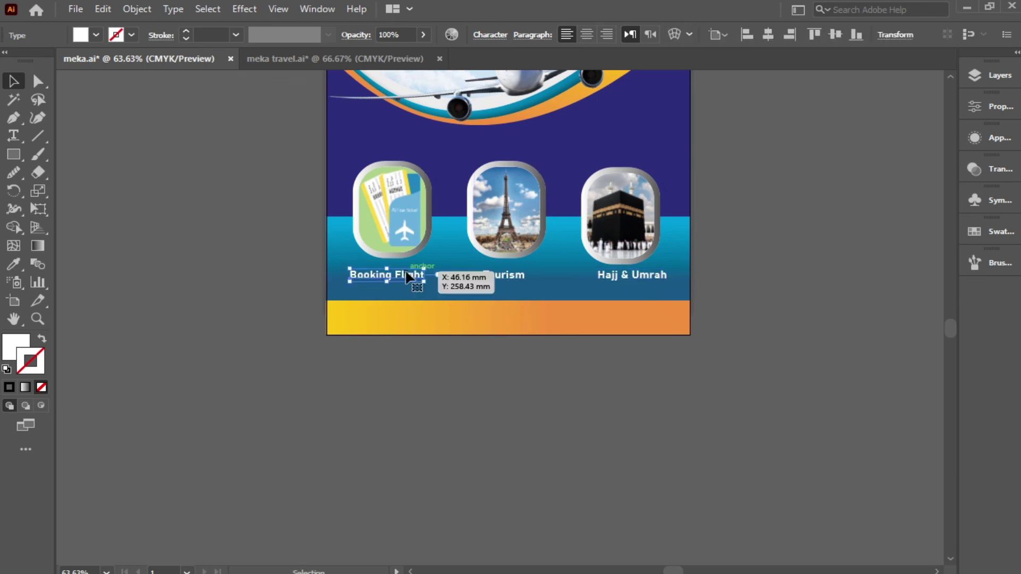
{"action": "left_click_drag", "start_coordinate": [407, 277], "coordinate": [413, 276]}
{"action": "left_click", "coordinate": [388, 223], "text": "shift"}
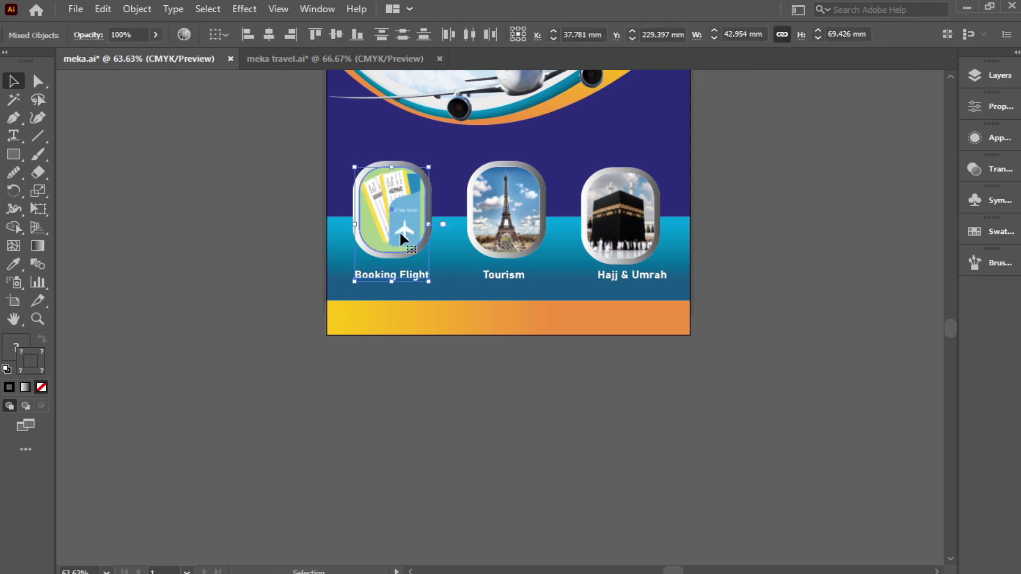
{"action": "left_click", "coordinate": [270, 33]}
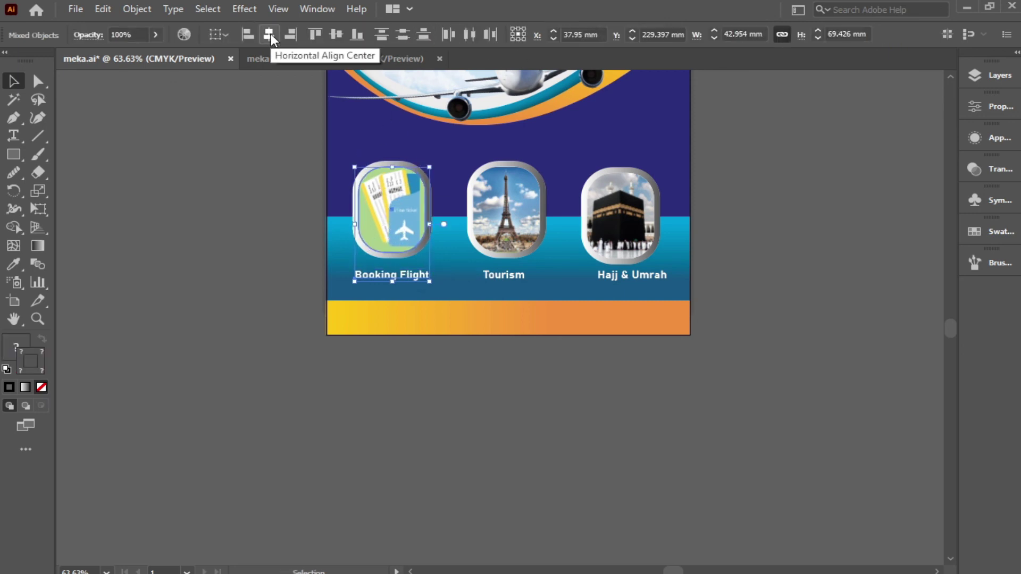
Centre the Eiffel Tower and Kaaba frames over their Tourism and Hajj & Umrah labels
{"action": "left_click", "coordinate": [547, 404]}
{"action": "left_click_drag", "start_coordinate": [519, 279], "coordinate": [515, 263]}
{"action": "left_click", "coordinate": [516, 203], "text": "shift"}
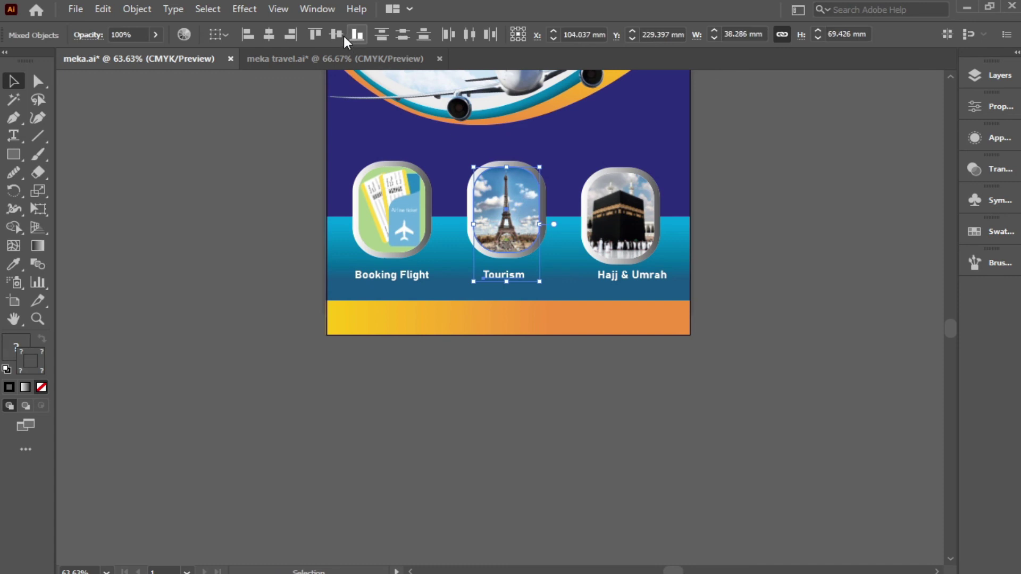
{"action": "left_click", "coordinate": [274, 33]}
{"action": "left_click", "coordinate": [659, 275]}
{"action": "left_click", "coordinate": [617, 232], "text": "shift"}
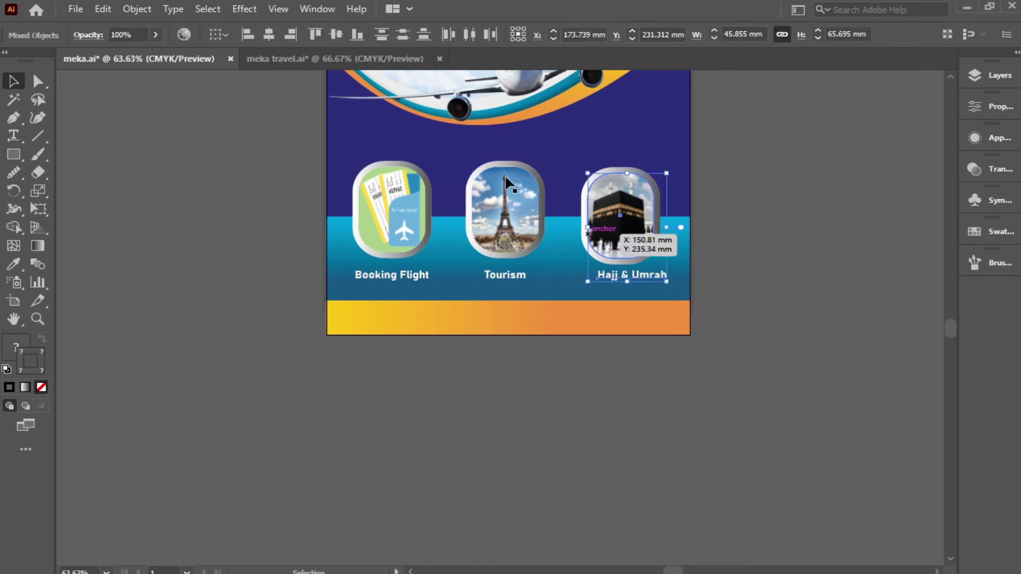
{"action": "left_click", "coordinate": [273, 34]}
{"action": "left_click", "coordinate": [618, 392]}
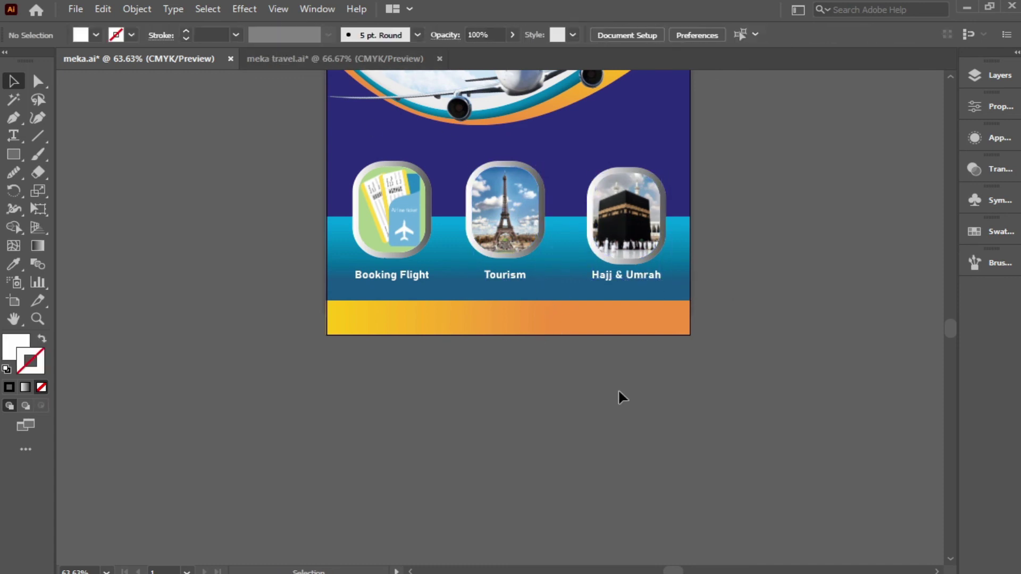
Move the contact footer row onto the flyer's bottom band
{"action": "scroll", "coordinate": [227, 230], "scroll_direction": "down", "scroll_amount": 5}
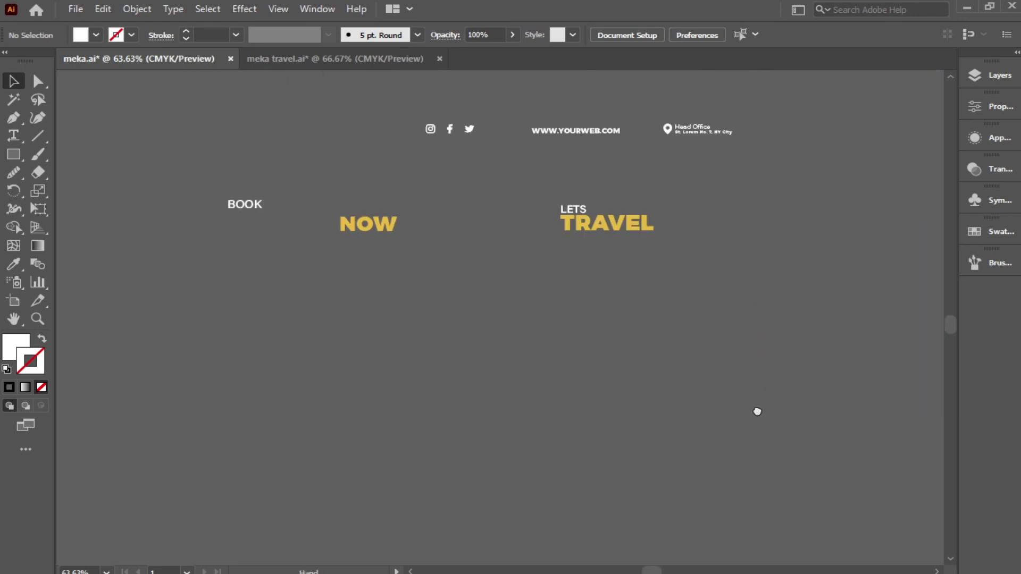
{"action": "left_click_drag", "start_coordinate": [562, 358], "coordinate": [494, 390]}
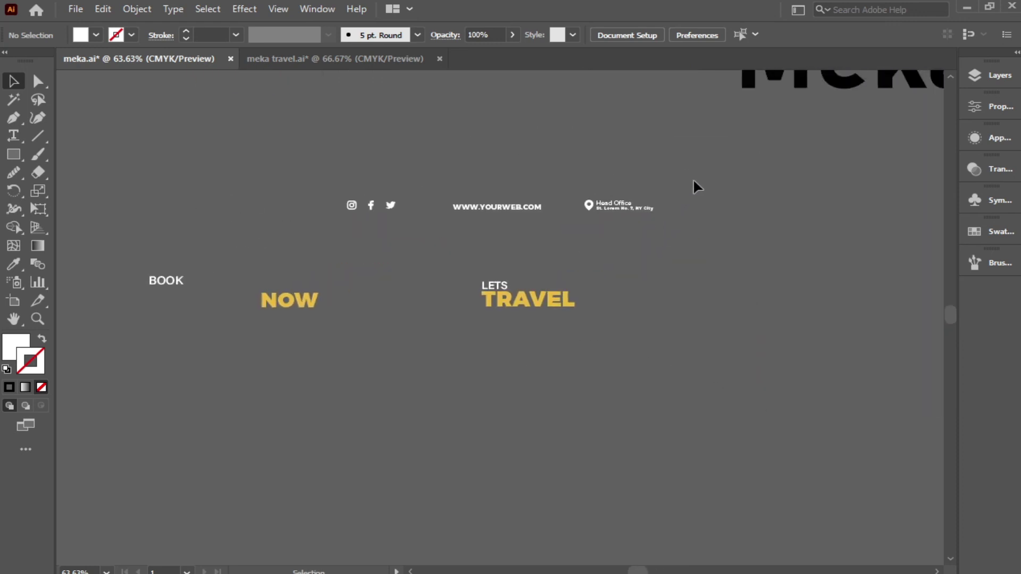
{"action": "left_click_drag", "start_coordinate": [693, 177], "coordinate": [341, 219]}
{"action": "left_click_drag", "start_coordinate": [615, 200], "coordinate": [832, 406]}
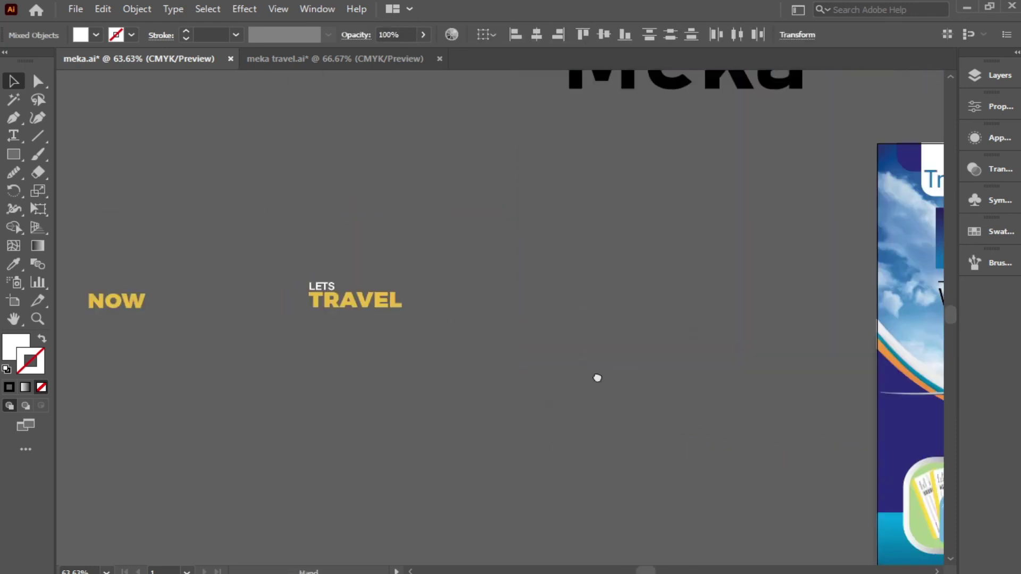
Stack BOOK over NOW and place BOOK NOW above the Booking Flight frame
{"action": "left_click_drag", "start_coordinate": [598, 377], "coordinate": [764, 387]}
{"action": "left_click_drag", "start_coordinate": [152, 302], "coordinate": [268, 306]}
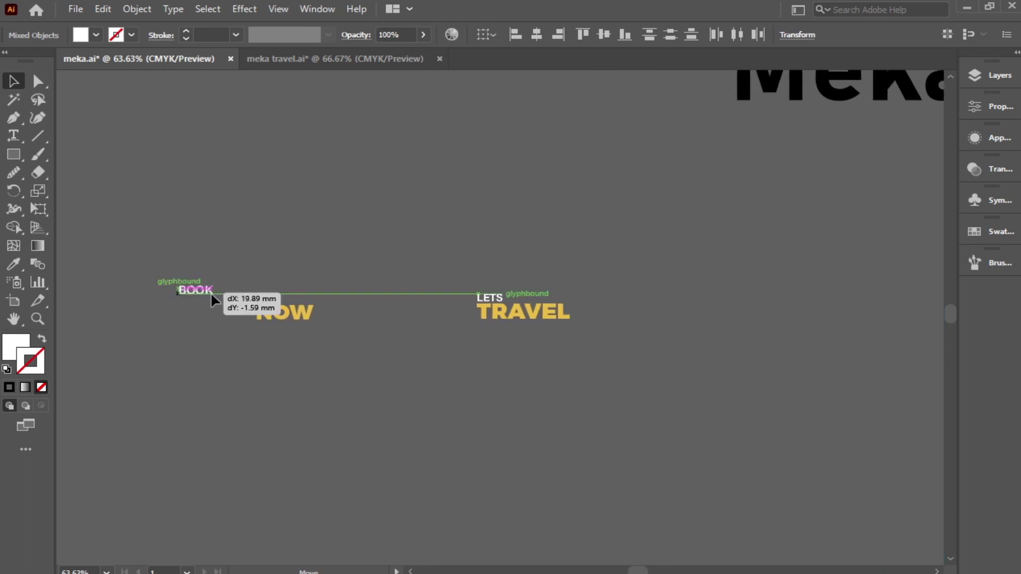
{"action": "mouse_move", "coordinate": [246, 372]}
{"action": "left_mouse_down"}
{"action": "mouse_move", "coordinate": [319, 290]}
{"action": "mouse_move", "coordinate": [692, 352]}
{"action": "left_mouse_up"}
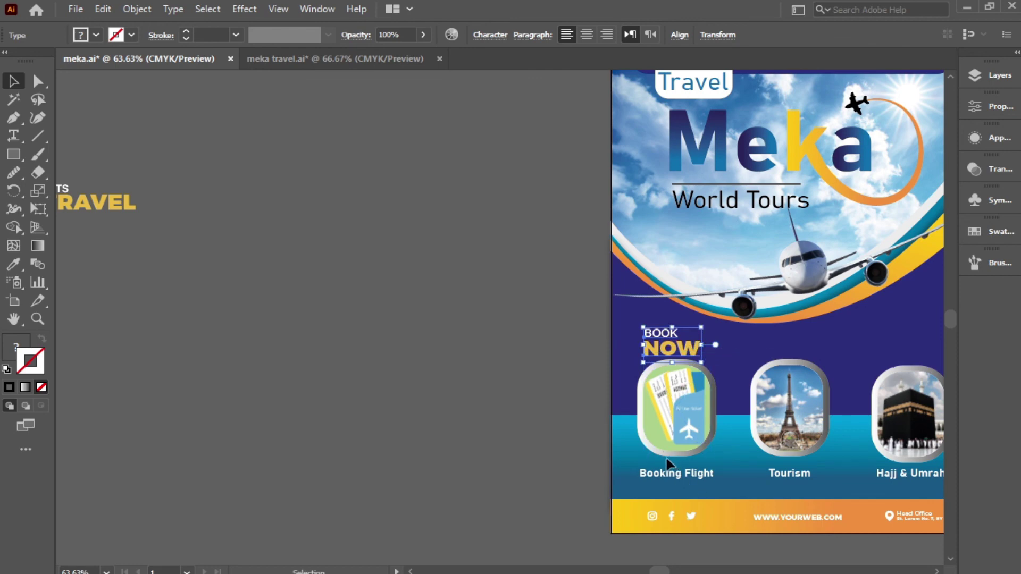
{"action": "left_click", "coordinate": [153, 179]}
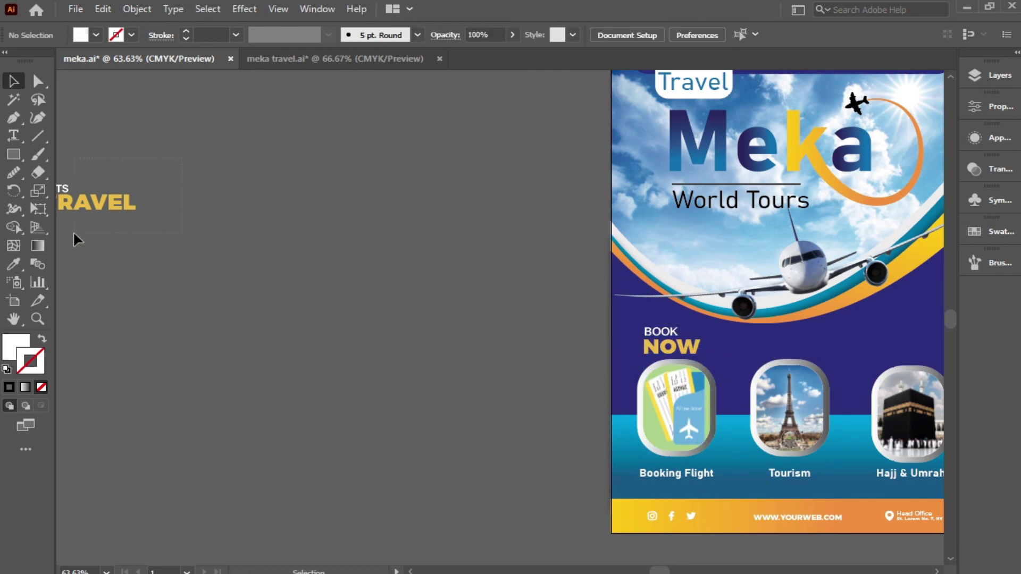
Place LETS TRAVEL above the Hajj & Umrah frame and zoom out to the whole flyer
{"action": "scroll", "coordinate": [73, 231], "scroll_direction": "left", "scroll_amount": 2}
{"action": "left_click_drag", "start_coordinate": [133, 198], "coordinate": [218, 362]}
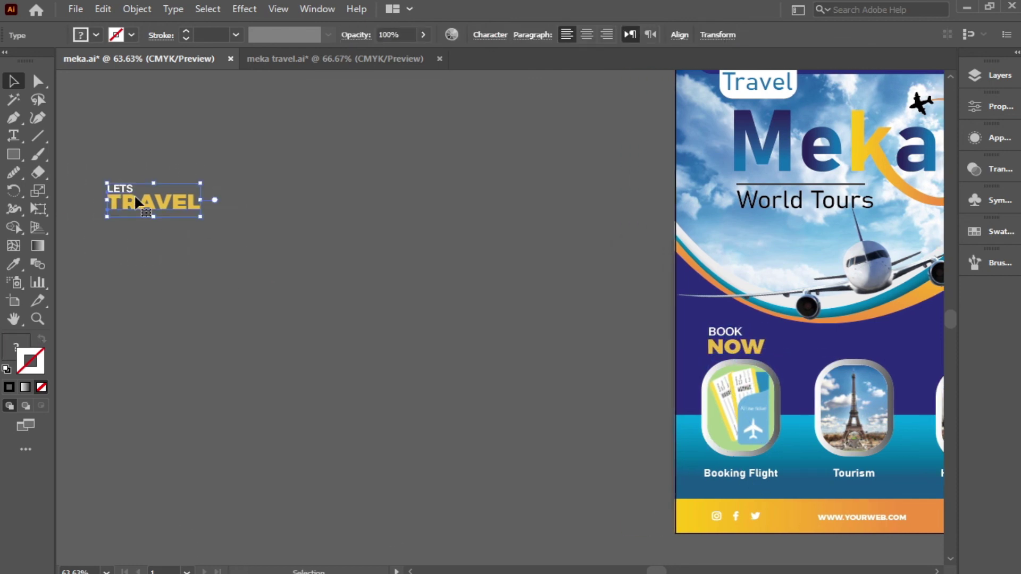
{"action": "scroll", "coordinate": [292, 383], "scroll_direction": "right", "scroll_amount": 5}
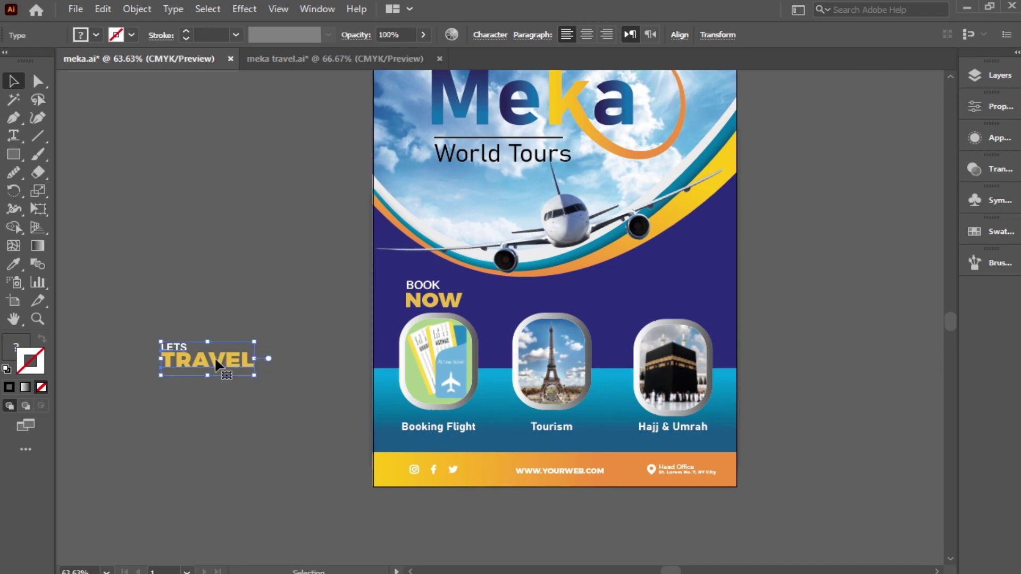
{"action": "left_click_drag", "start_coordinate": [212, 356], "coordinate": [668, 297]}
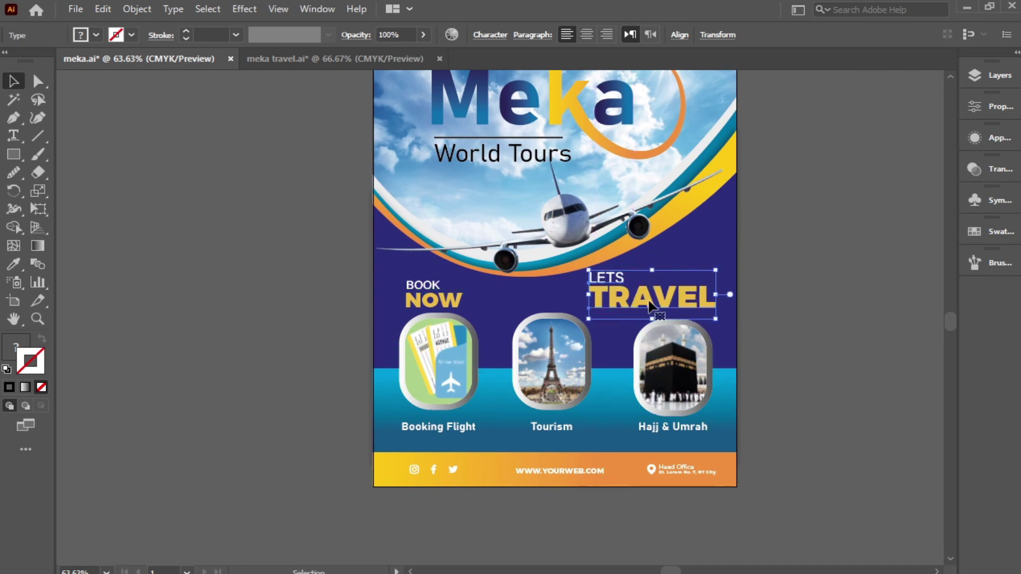
{"action": "left_click_drag", "start_coordinate": [667, 297], "coordinate": [653, 290]}
{"action": "left_click", "coordinate": [803, 426]}
{"action": "scroll", "coordinate": [803, 426], "scroll_direction": "up", "scroll_amount": 2}
{"action": "scroll", "coordinate": [803, 426], "scroll_direction": "right", "scroll_amount": 2}
{"action": "key", "text": "ctrl+minus"}
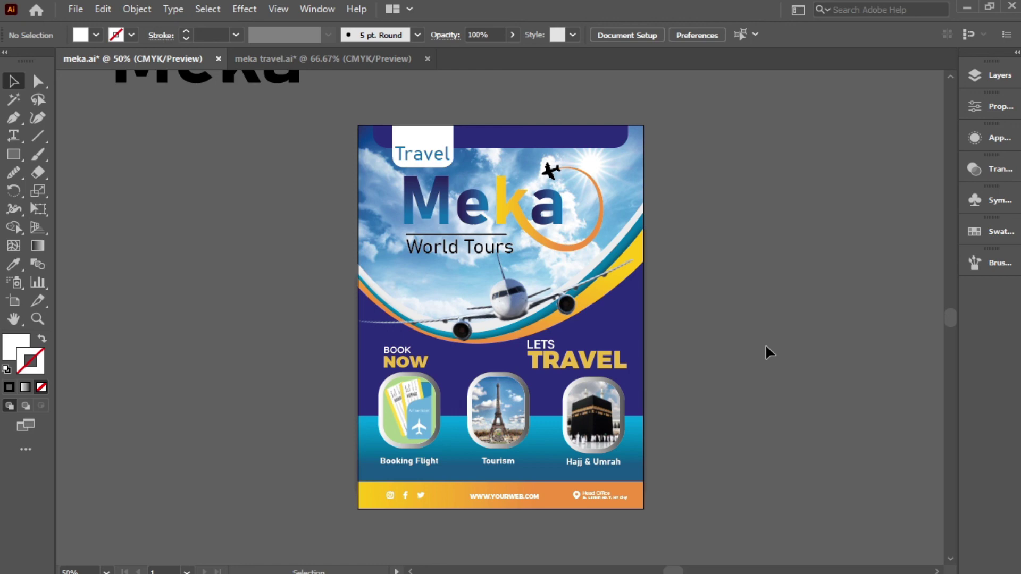
Draw a white circle at 13% opacity and move it near the plane
{"action": "left_click_drag", "start_coordinate": [14, 154], "coordinate": [69, 190]}
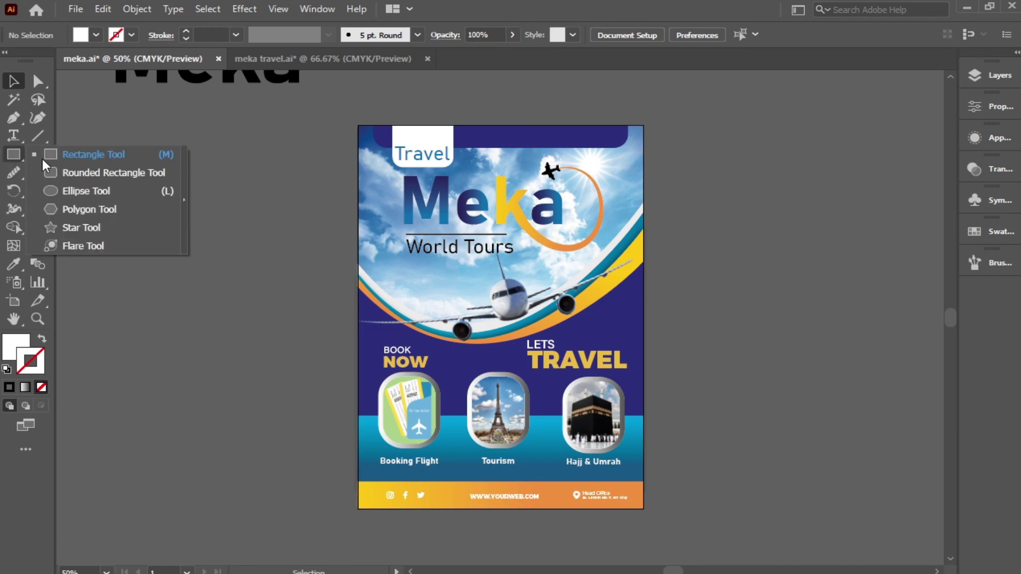
{"action": "left_click_drag", "start_coordinate": [729, 314], "coordinate": [765, 347]}
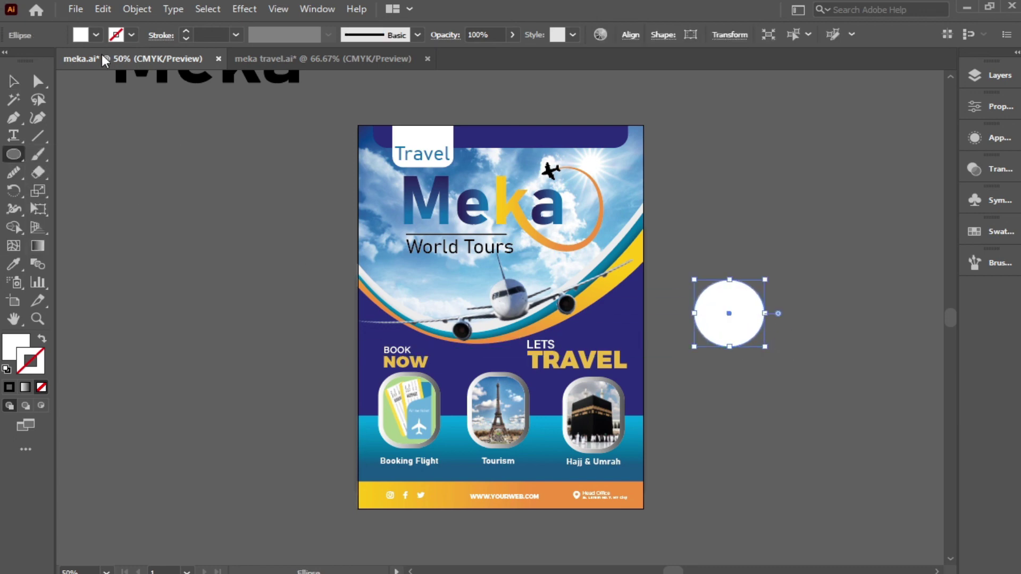
{"action": "left_click", "coordinate": [512, 35]}
{"action": "left_click_drag", "start_coordinate": [499, 61], "coordinate": [460, 61]}
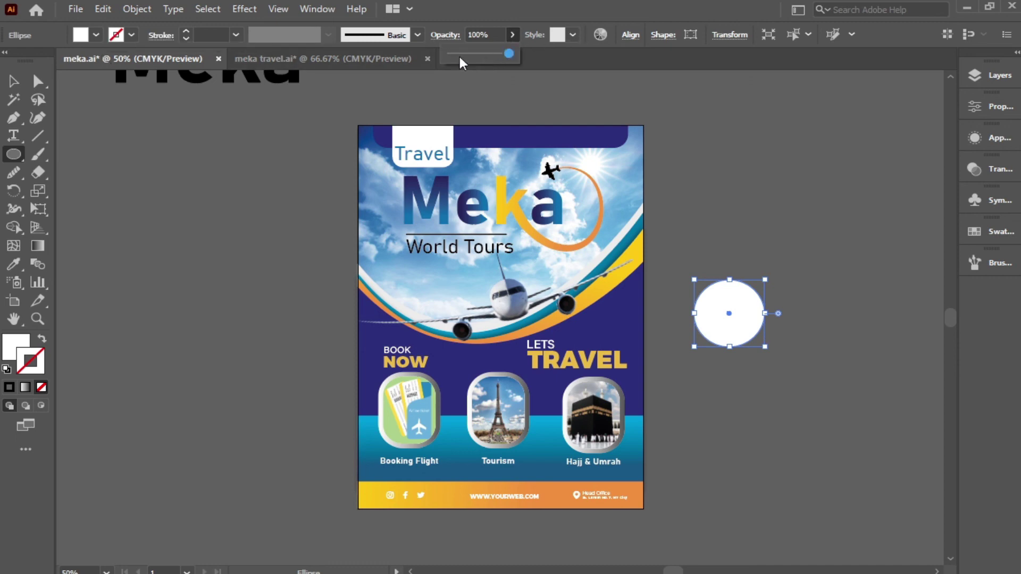
{"action": "key", "text": "v"}
{"action": "mouse_move", "coordinate": [747, 324]}
{"action": "left_mouse_down"}
{"action": "mouse_move", "coordinate": [630, 340]}
{"action": "mouse_move", "coordinate": [628, 323]}
{"action": "mouse_move", "coordinate": [611, 333]}
{"action": "left_mouse_up"}
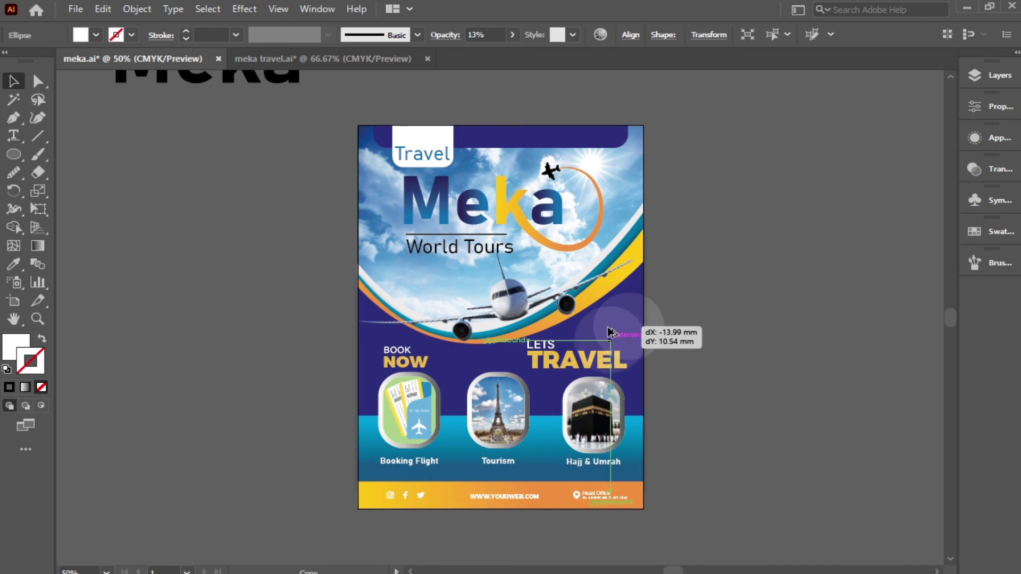
Duplicate and shrink the translucent circles, fit the flyer in the window, and save
{"action": "left_click_drag", "start_coordinate": [646, 374], "coordinate": [599, 335]}
{"action": "left_click", "coordinate": [643, 316], "text": "shift"}
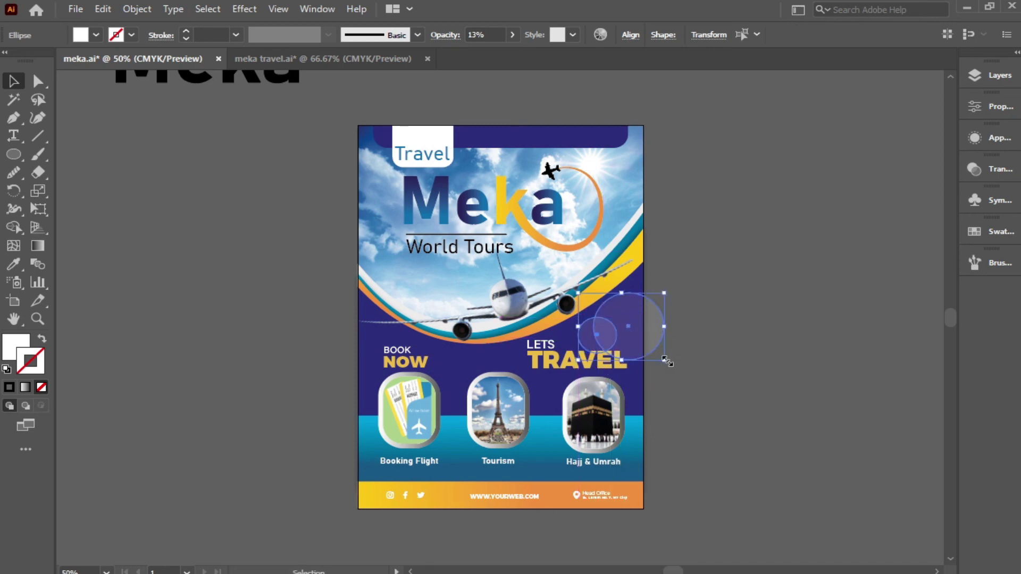
{"action": "mouse_move", "coordinate": [664, 359]}
{"action": "left_mouse_down"}
{"action": "mouse_move", "coordinate": [631, 327]}
{"action": "mouse_move", "coordinate": [449, 396]}
{"action": "mouse_move", "coordinate": [401, 258]}
{"action": "left_mouse_up"}
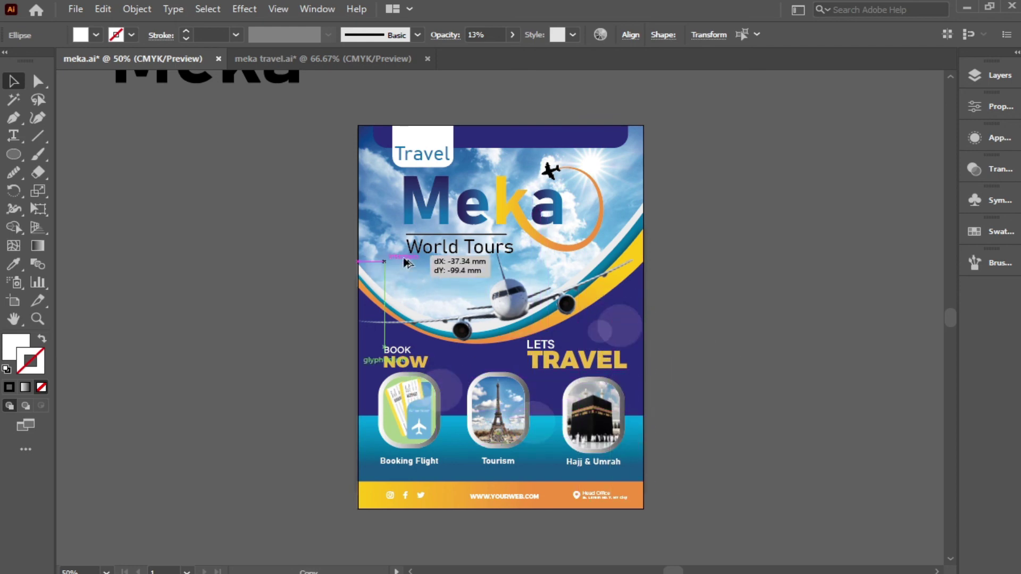
{"action": "left_click", "coordinate": [621, 333]}
{"action": "left_click", "coordinate": [602, 343]}
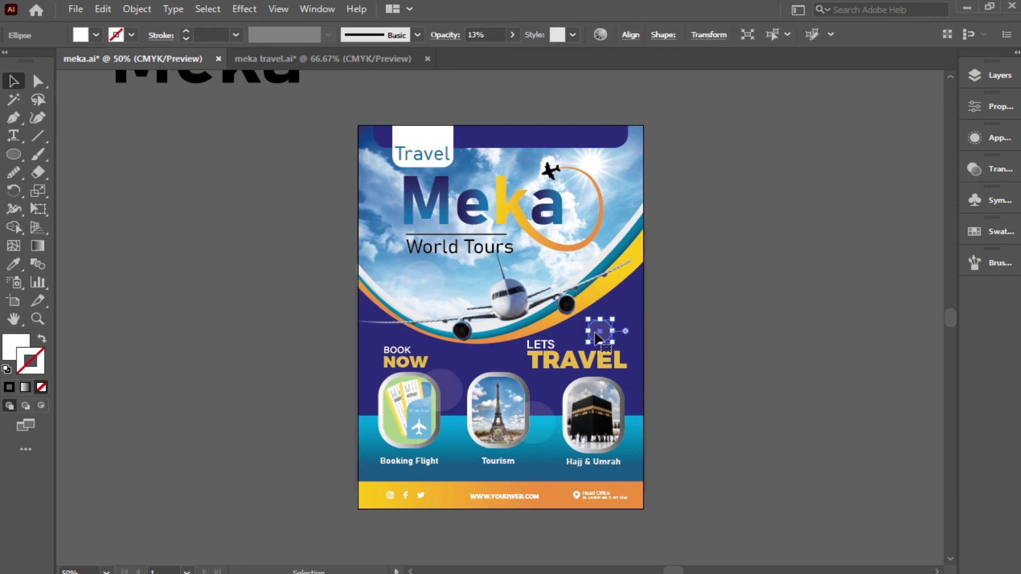
{"action": "left_click", "coordinate": [602, 343]}
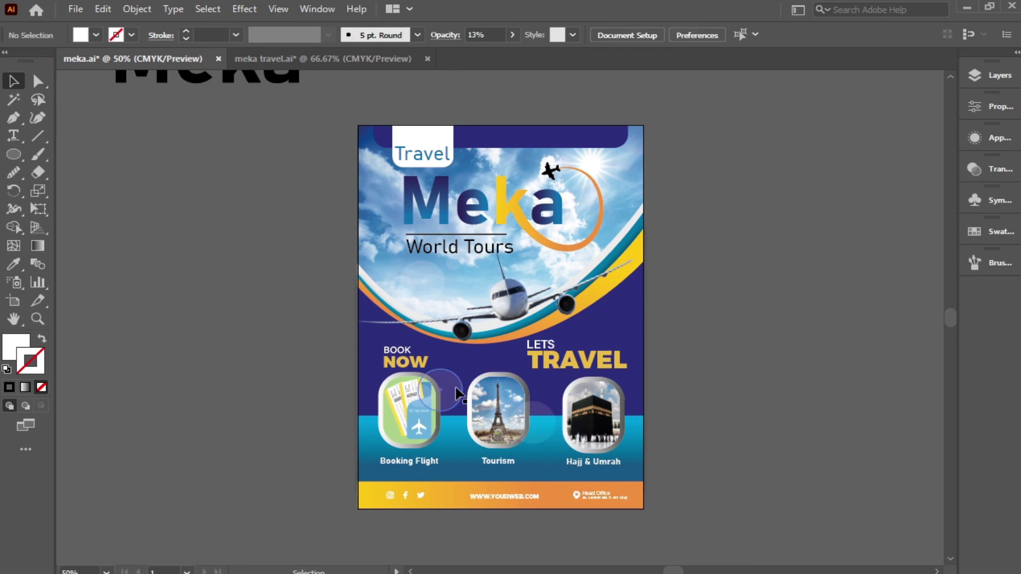
{"action": "key", "text": "ctrl+0"}
{"action": "key", "text": "ctrl+s"}
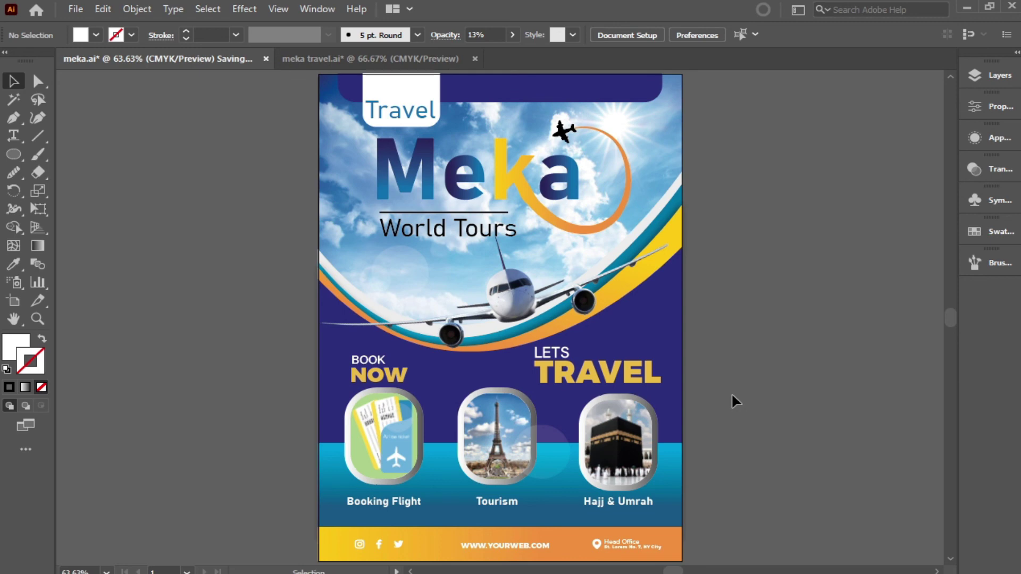